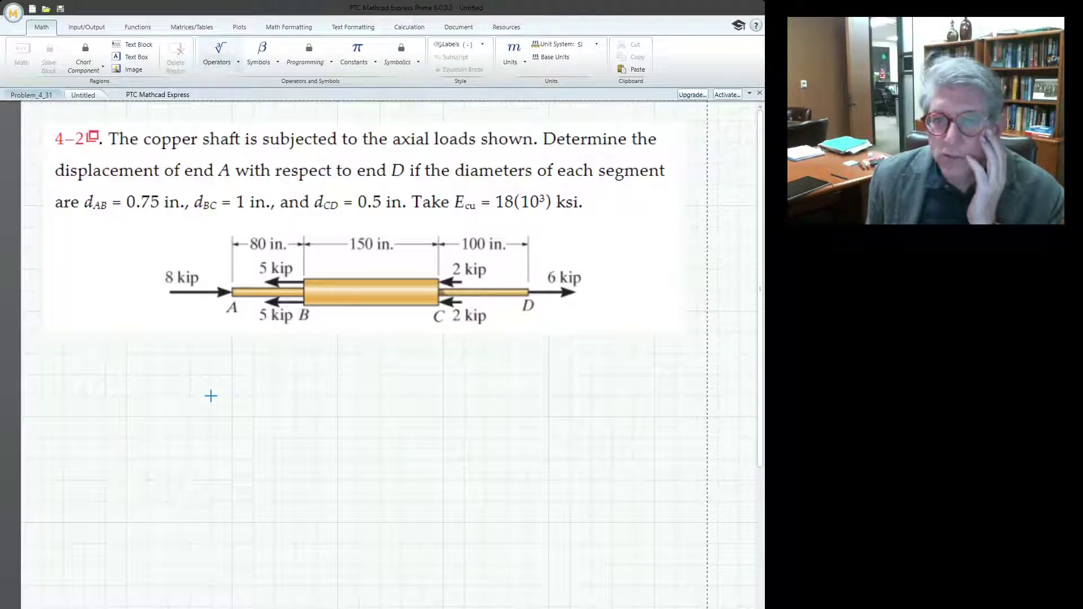
pyautogui.scroll(-5, 389, 339)
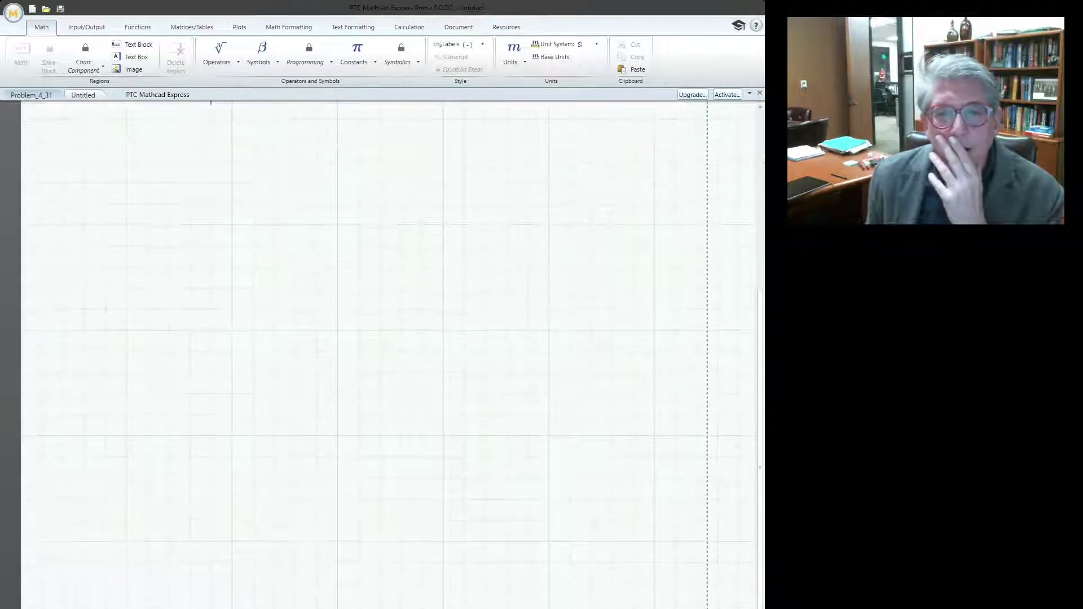
pyautogui.scroll(5, 210, 198)
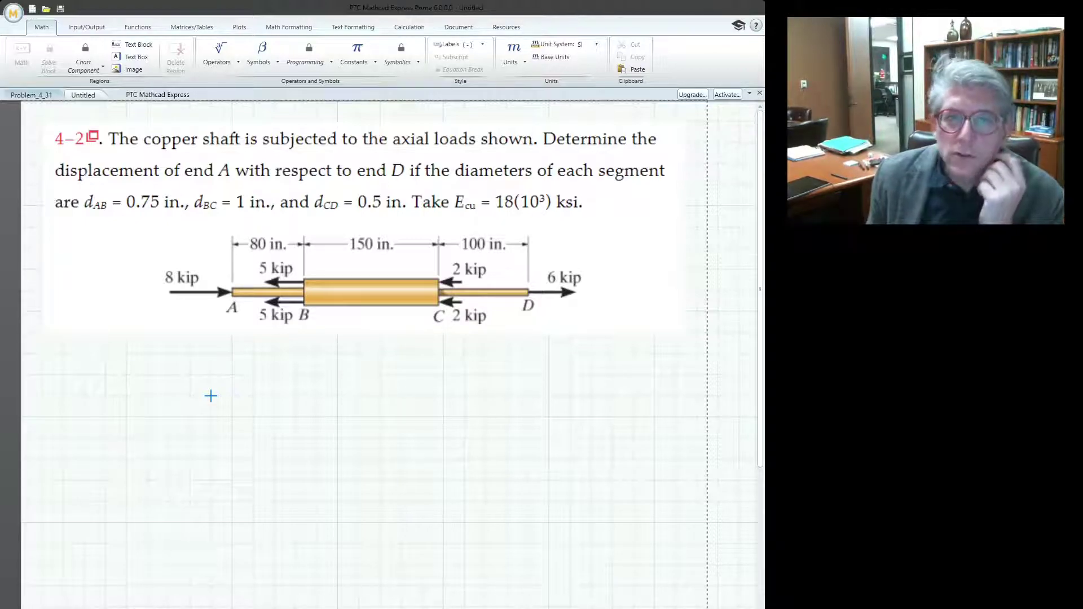
pyautogui.click(225, 17)
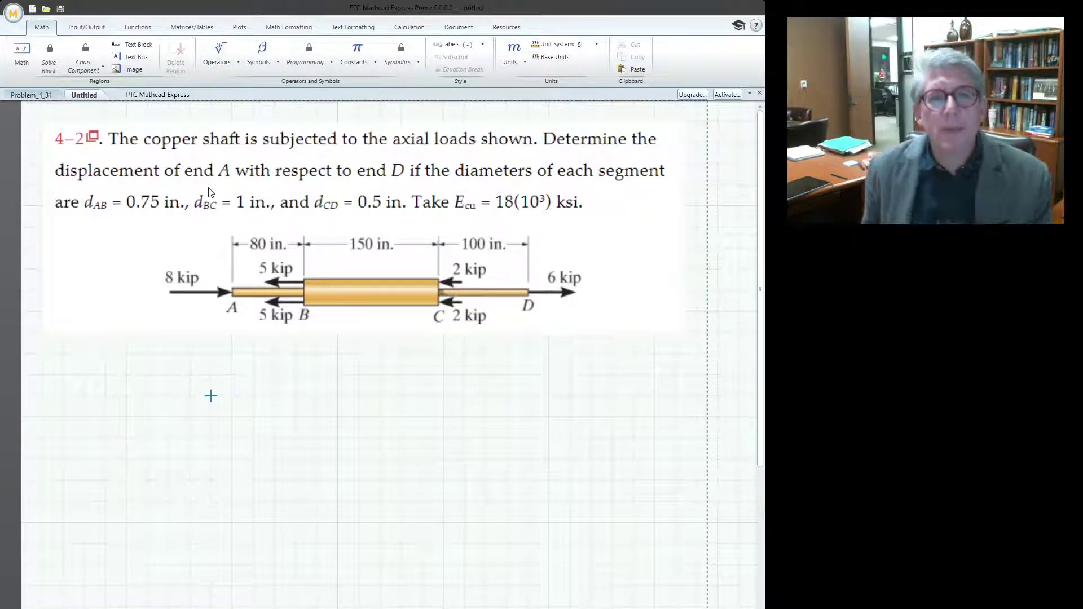
pyautogui.click(196, 204)
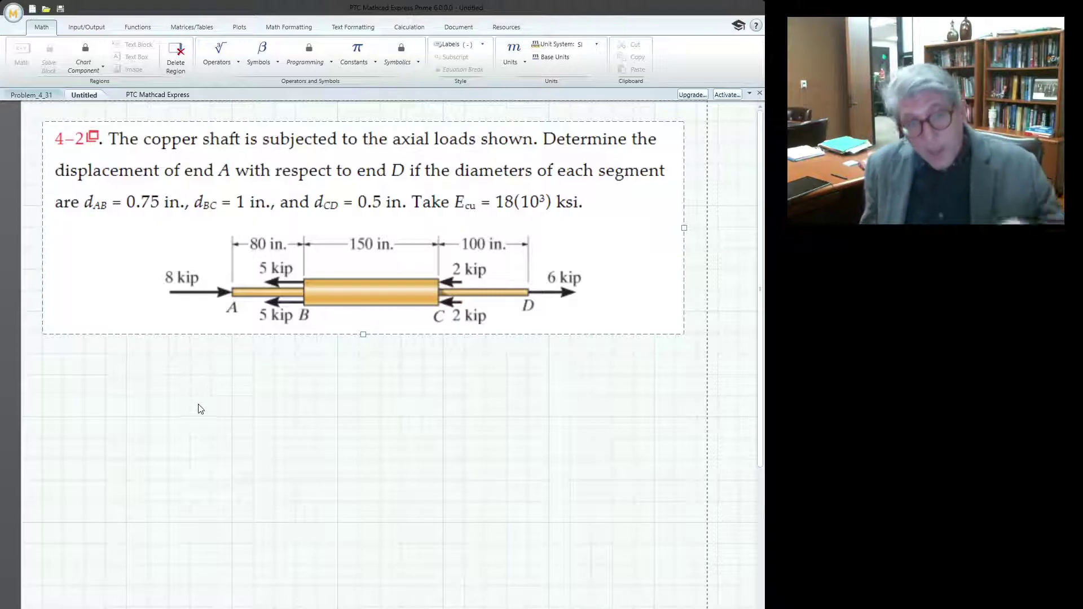
pyautogui.click(170, 395)
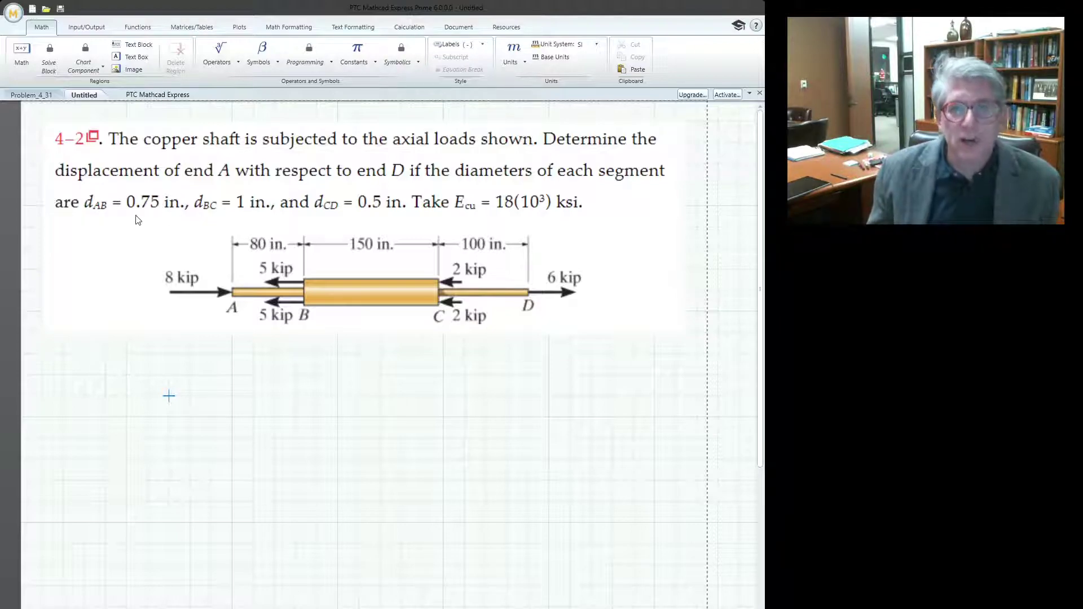
# Define the diameter of segment AB below the problem image as d_AB := 0.75 in, with AB as a subscript
pyautogui.click(127, 375)
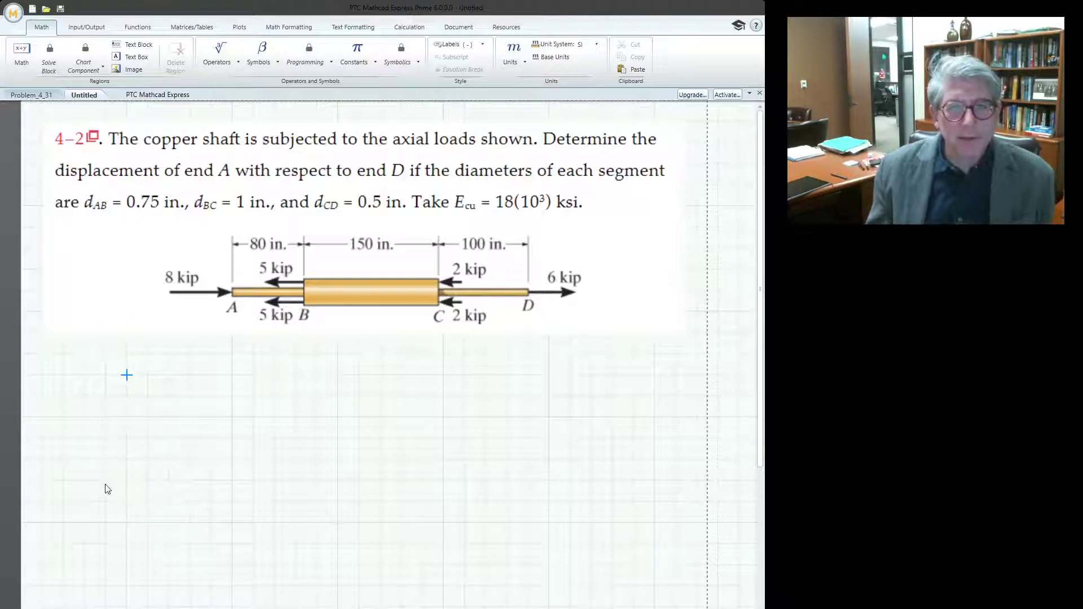
pyautogui.write('d')
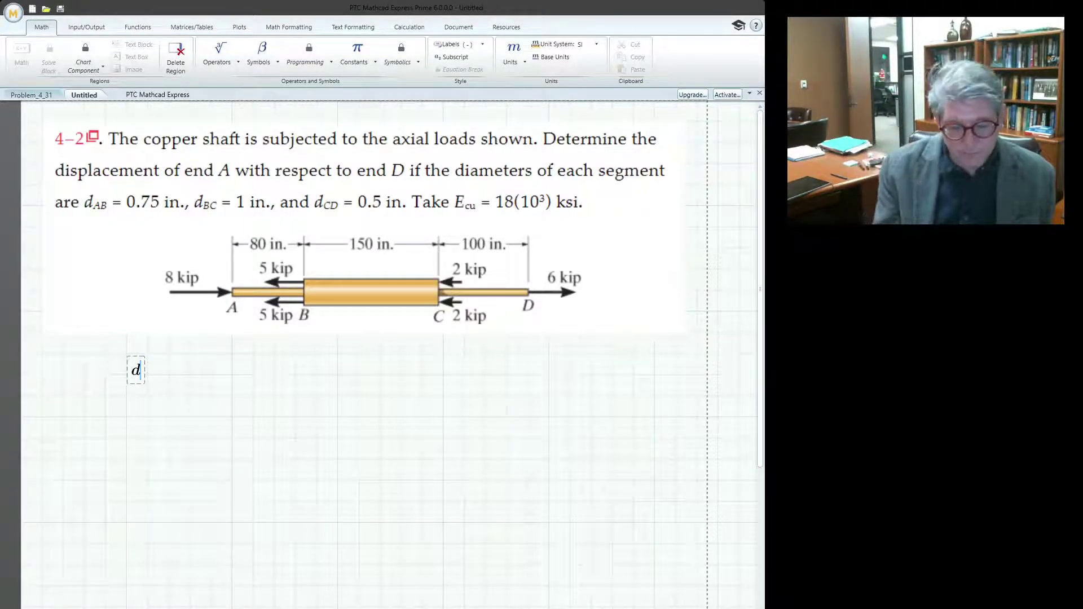
pyautogui.hotkey('ctrl', '-')
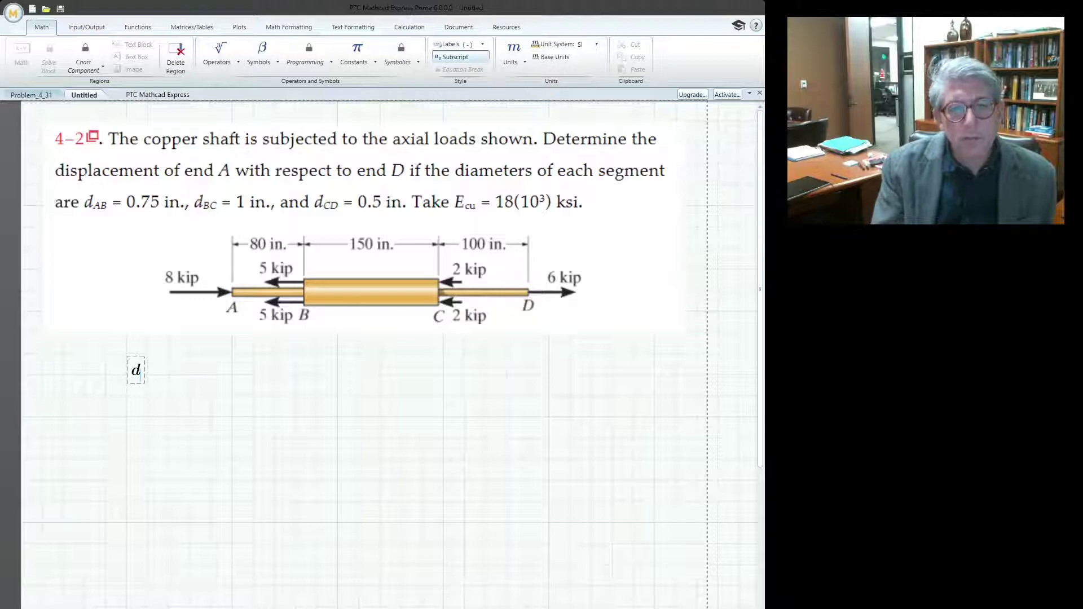
pyautogui.write('AB')
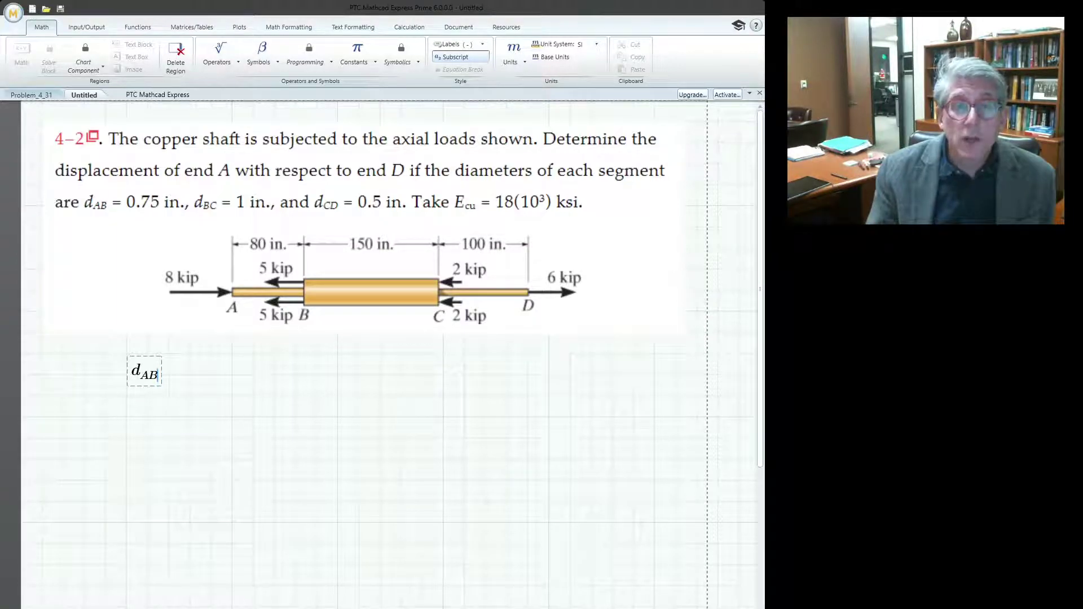
pyautogui.write(':=')
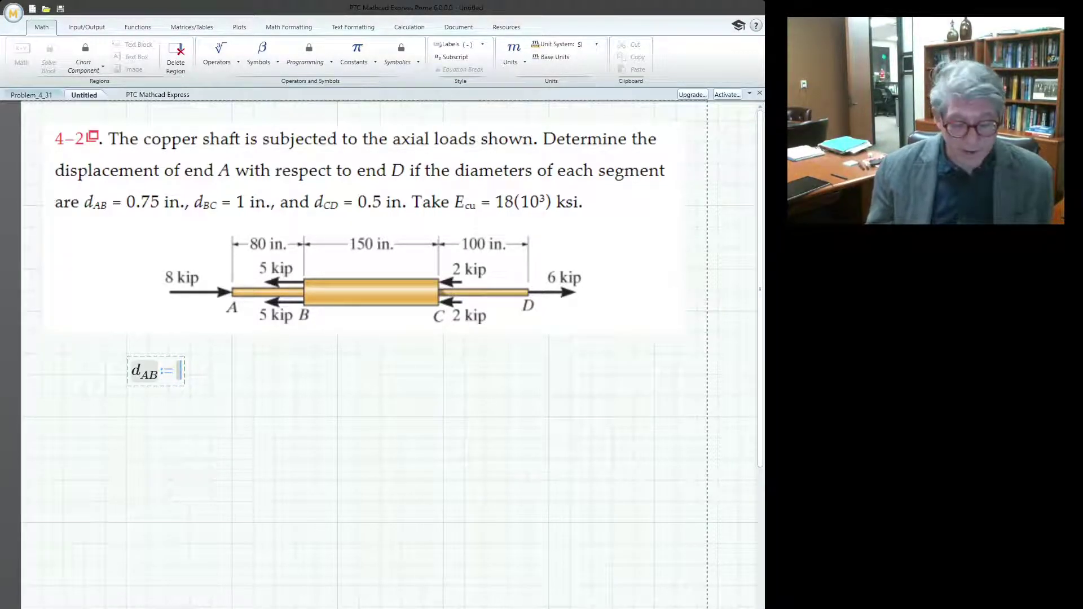
pyautogui.write('0.75')
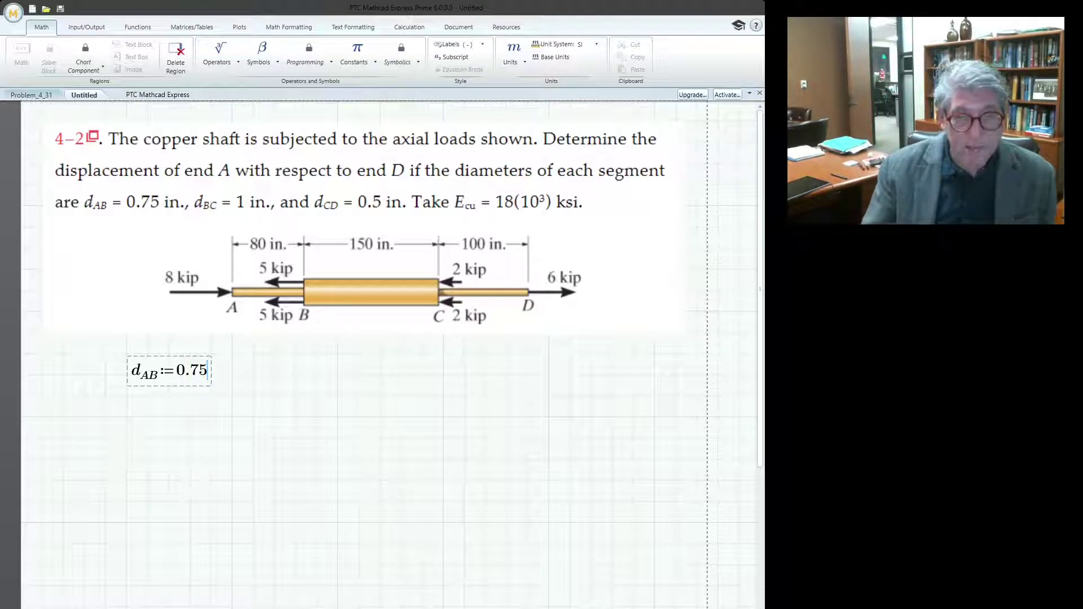
pyautogui.write('*')
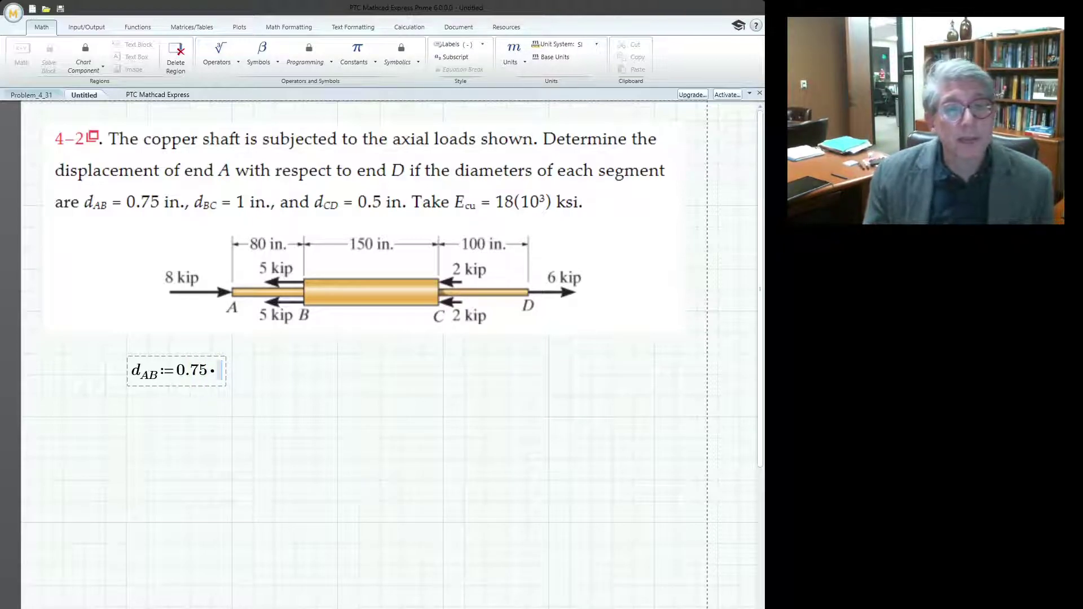
pyautogui.write('in')
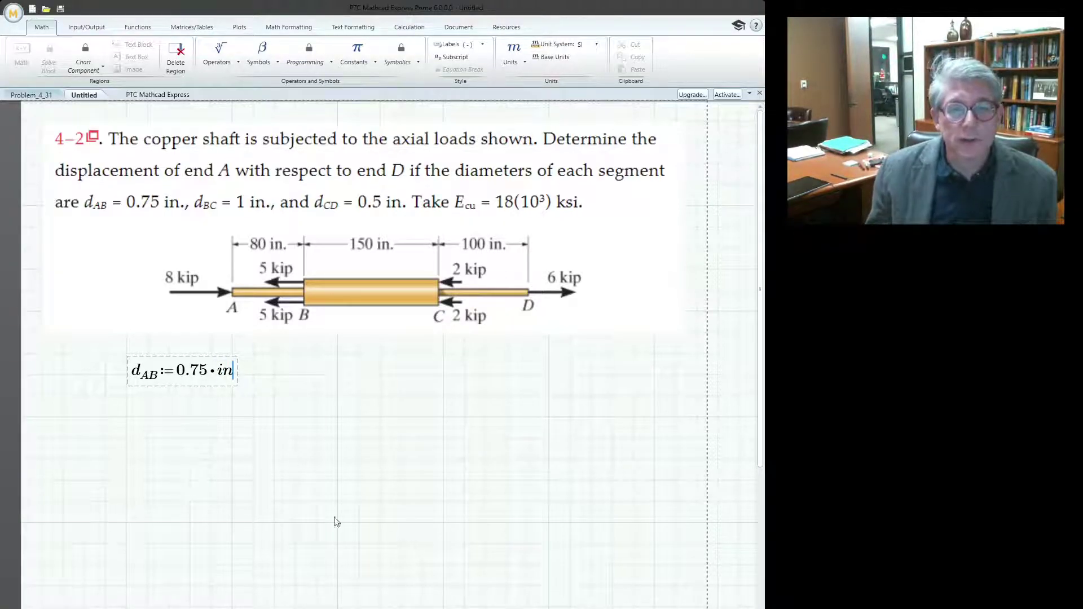
pyautogui.click(274, 395)
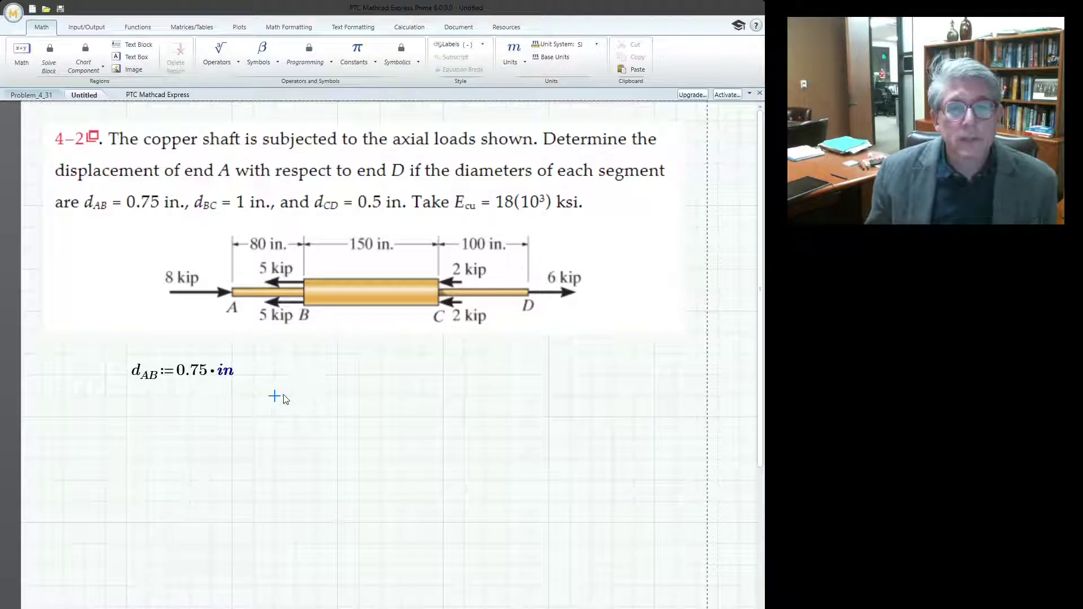
# Evaluate d_AB beneath its definition and display the result in mm
pyautogui.click(126, 438)
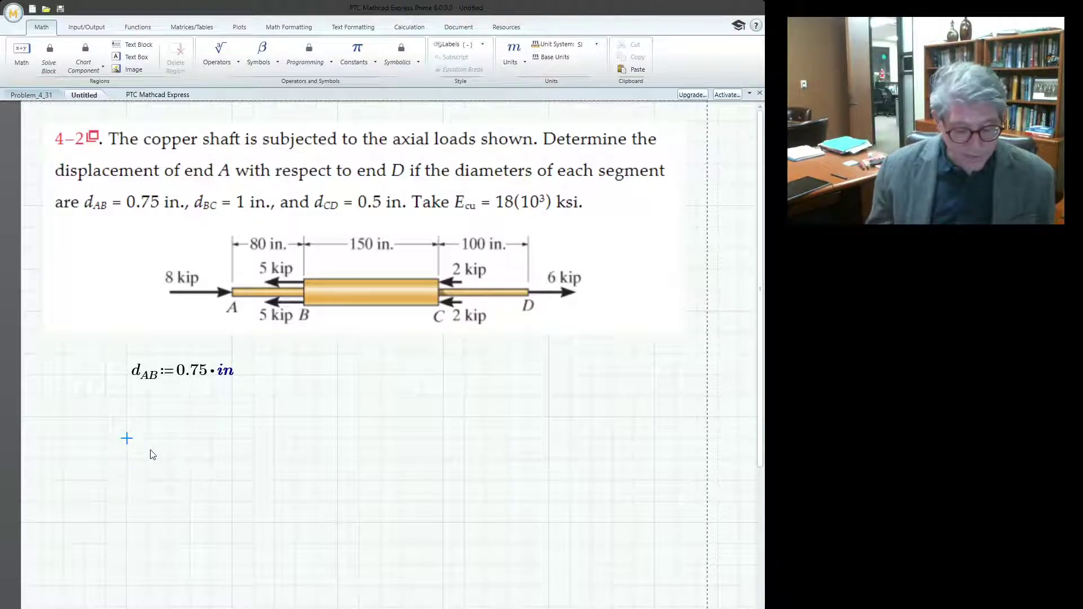
pyautogui.write('d')
pyautogui.press('.')
pyautogui.write('AB')
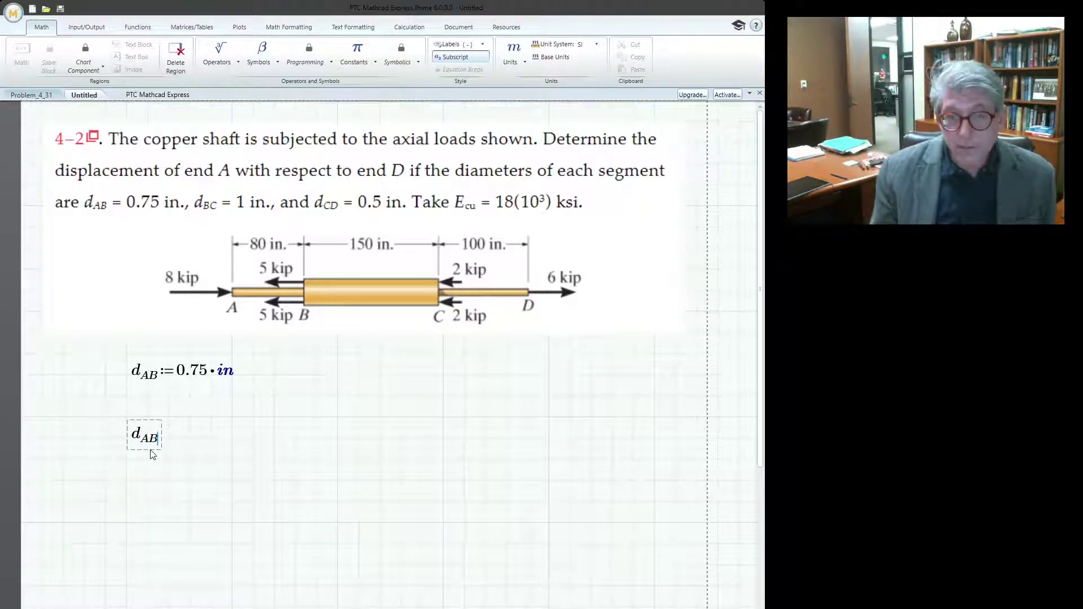
pyautogui.write('=0.019·m')
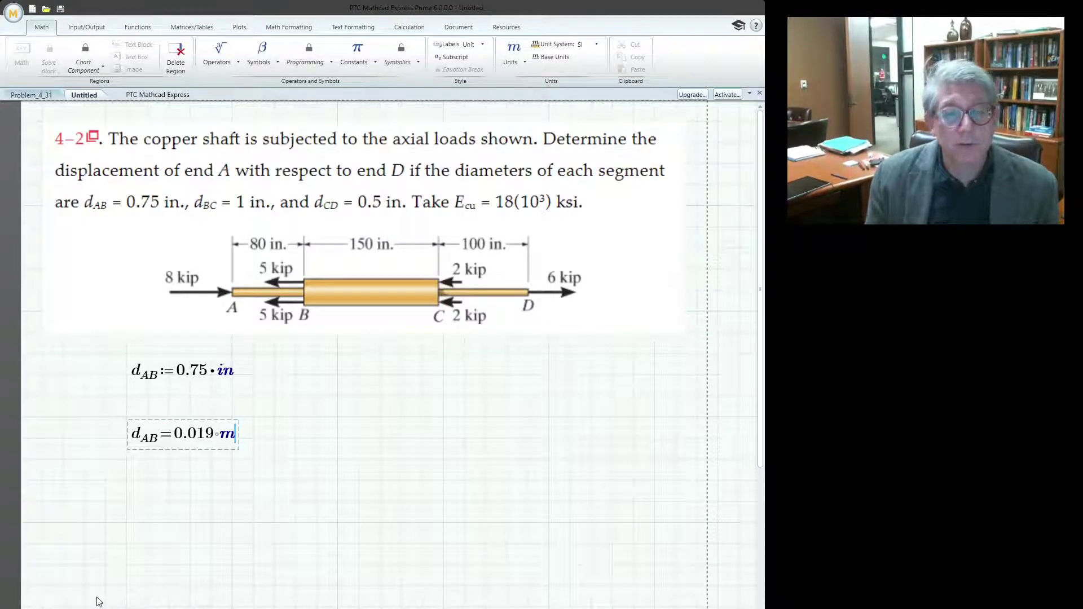
pyautogui.write('i')
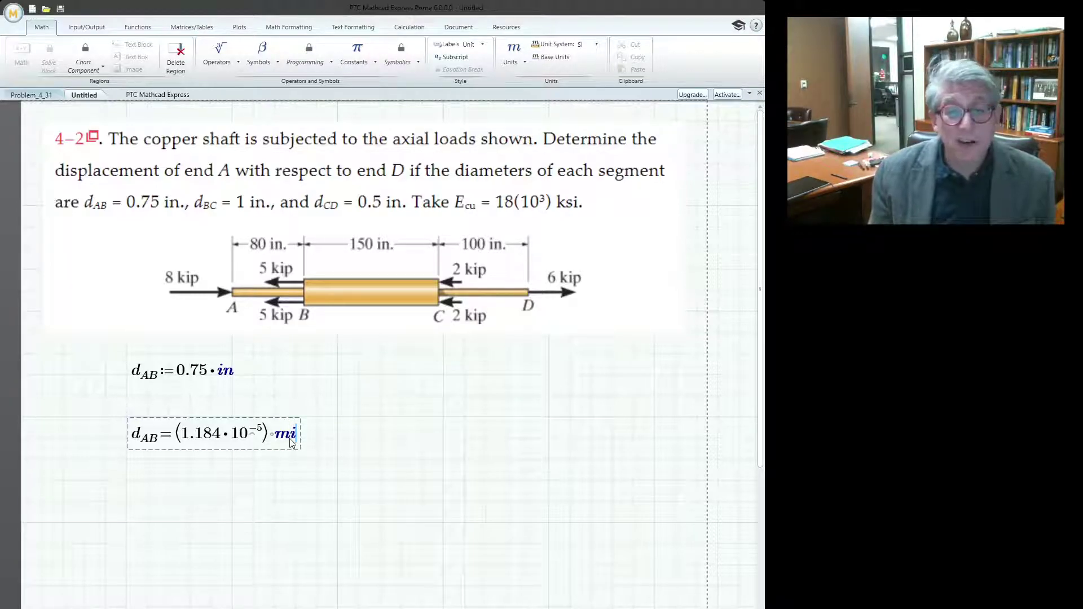
pyautogui.press('BackSpace')
pyautogui.write('m')
pyautogui.click(294, 479)
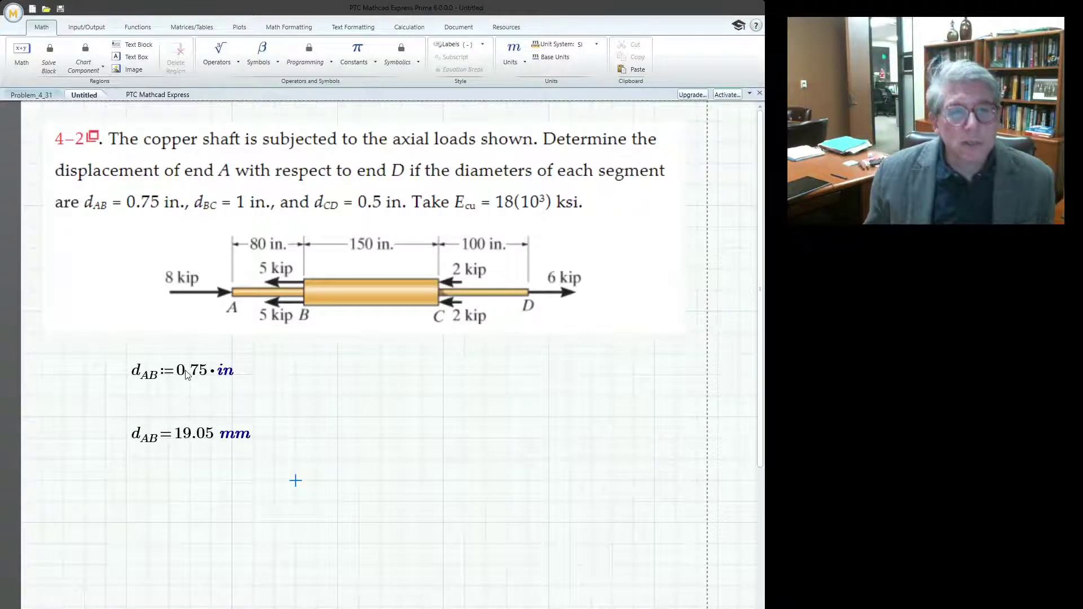
# Delete the d_AB evaluation and switch the worksheet's unit system to USCS
pyautogui.click(228, 441)
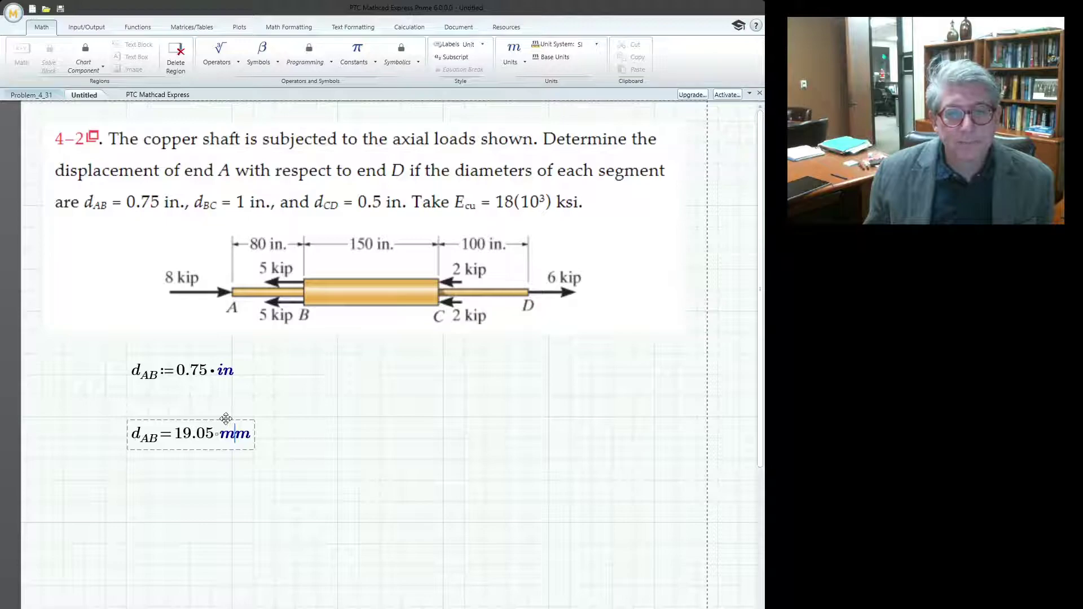
pyautogui.click(226, 417)
pyautogui.hotkey('ctrl', 'x')
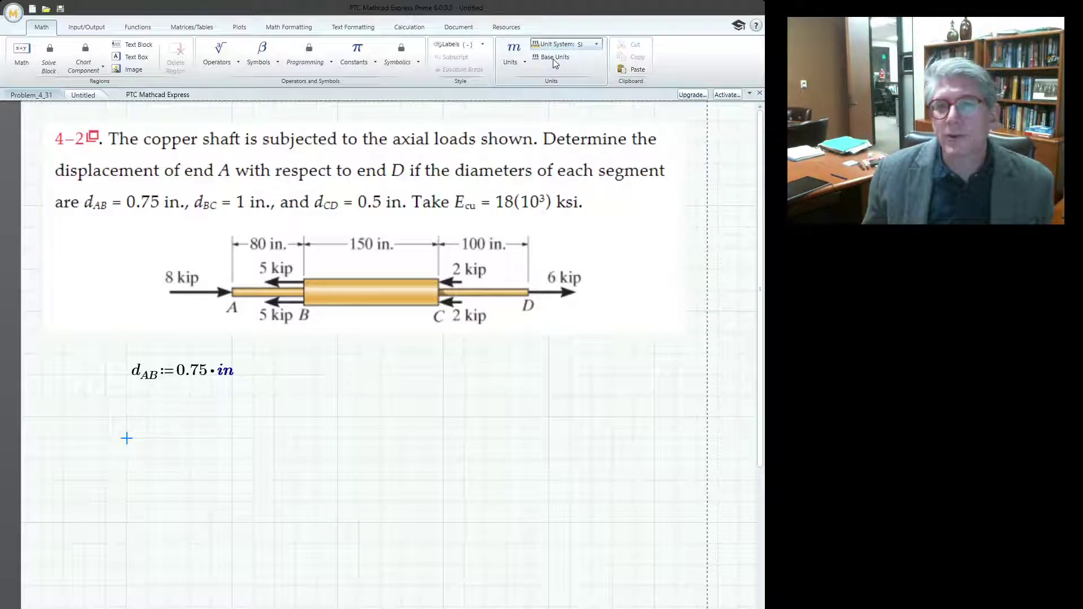
pyautogui.press('Down')
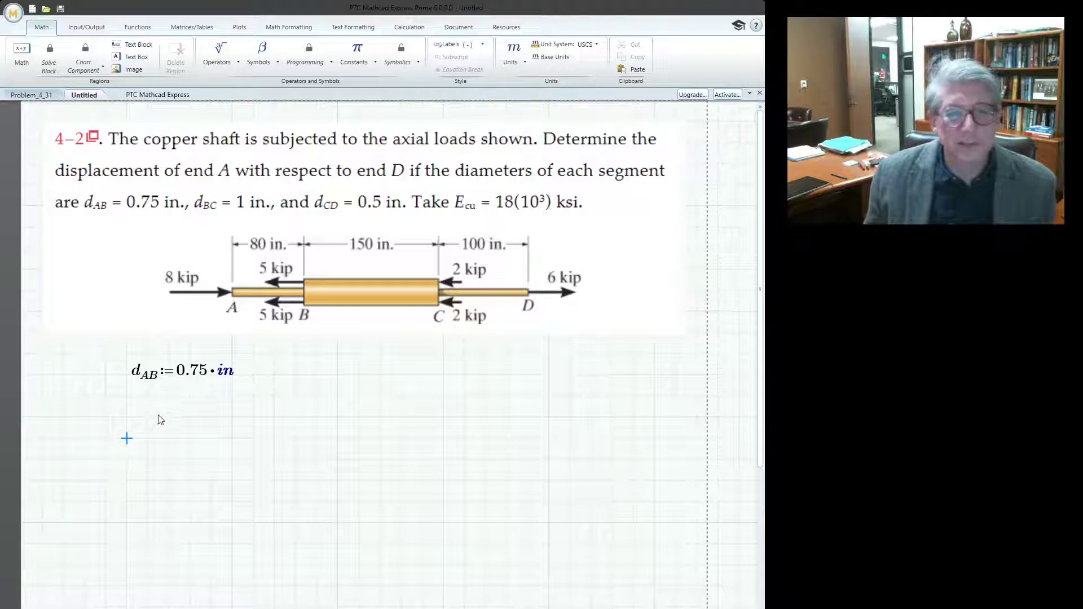
# Copy the d_AB definition and paste two copies in a column beneath it
pyautogui.click(163, 369)
pyautogui.click(164, 354)
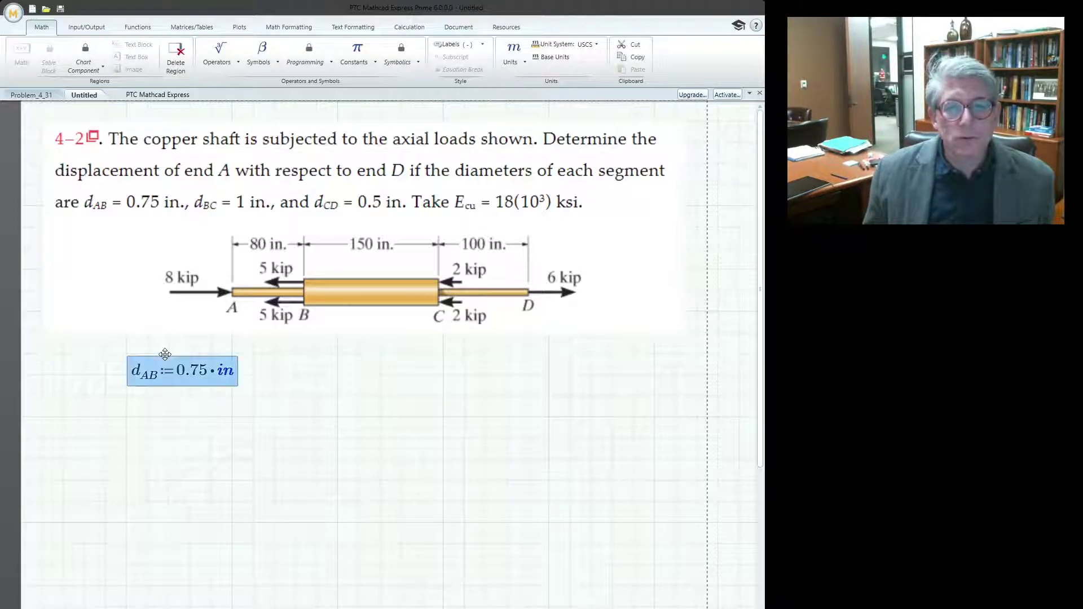
pyautogui.hotkey('ctrl', 'c')
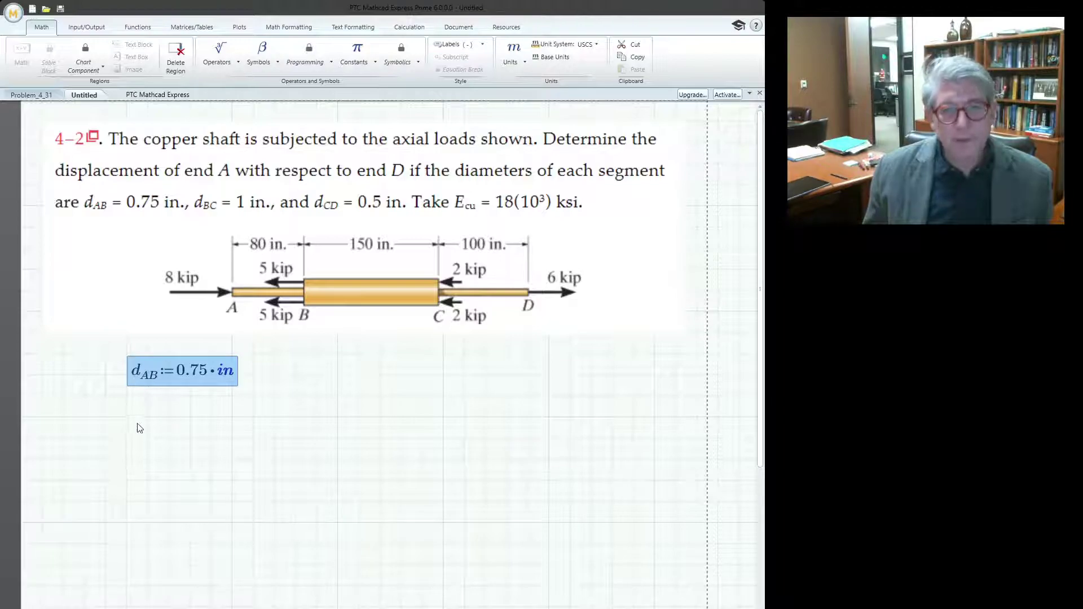
pyautogui.click(126, 439)
pyautogui.hotkey('ctrl', 'v')
pyautogui.click(126, 499)
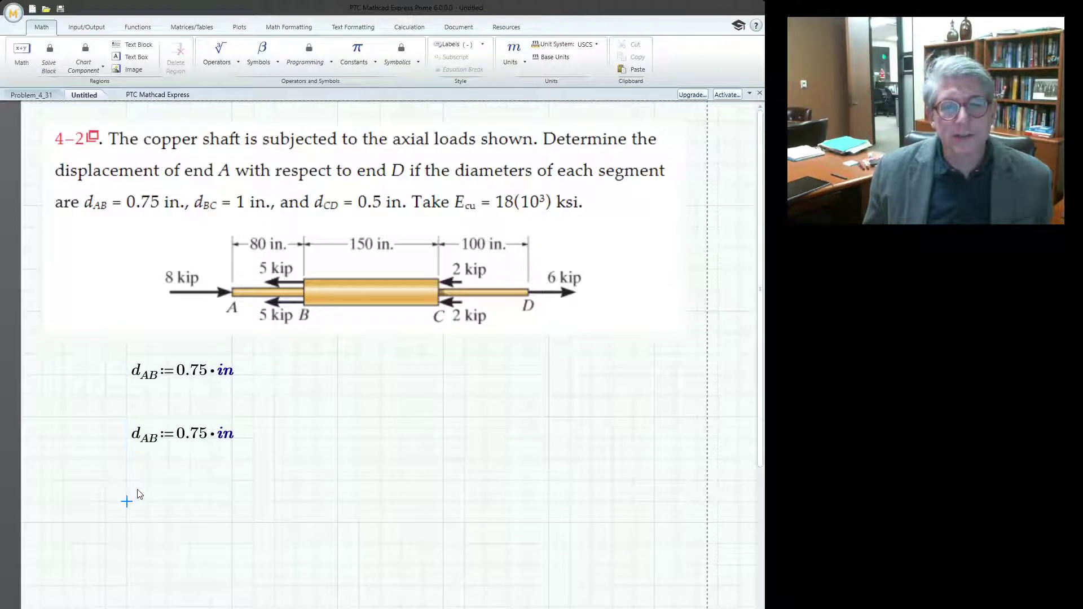
pyautogui.hotkey('ctrl', 'v')
# Change the first pasted copy into the segment BC diameter, d_BC := 1 in
pyautogui.click(153, 446)
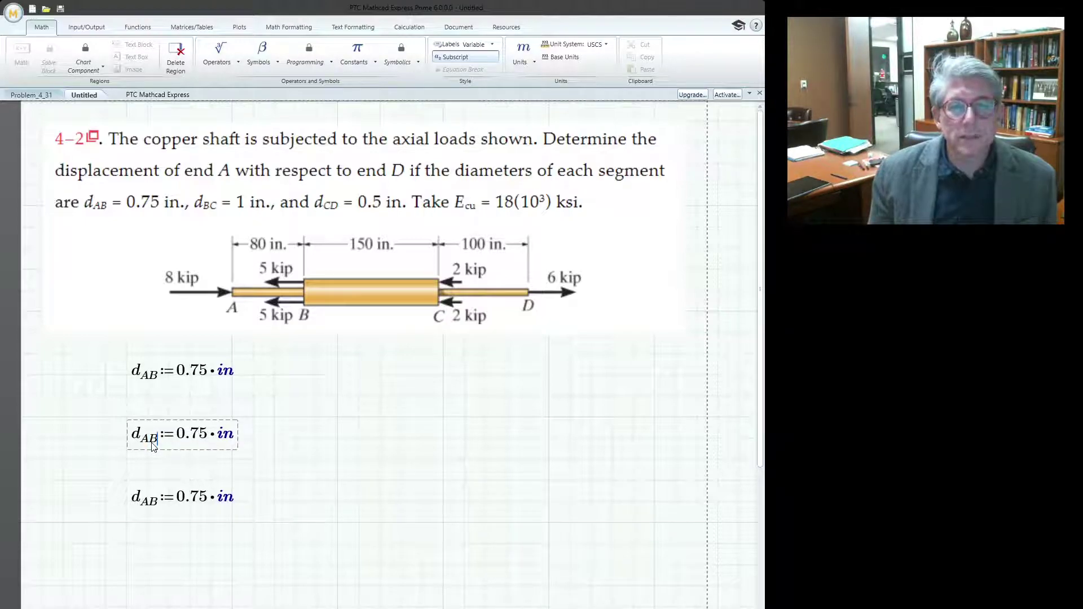
pyautogui.write('C')
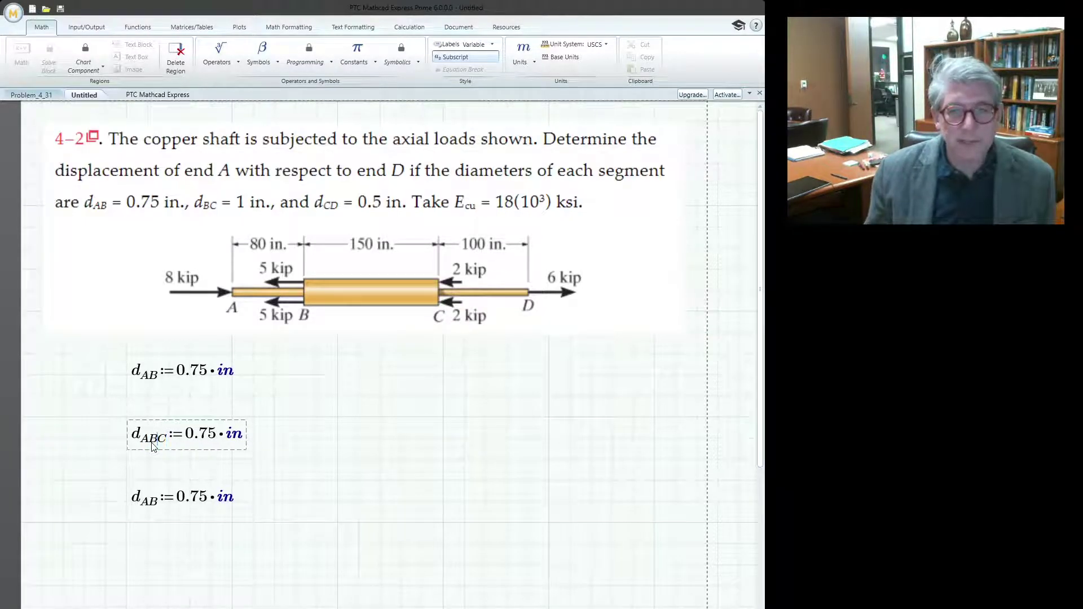
pyautogui.press('Left')
pyautogui.press('Left')
pyautogui.press('BackSpace')
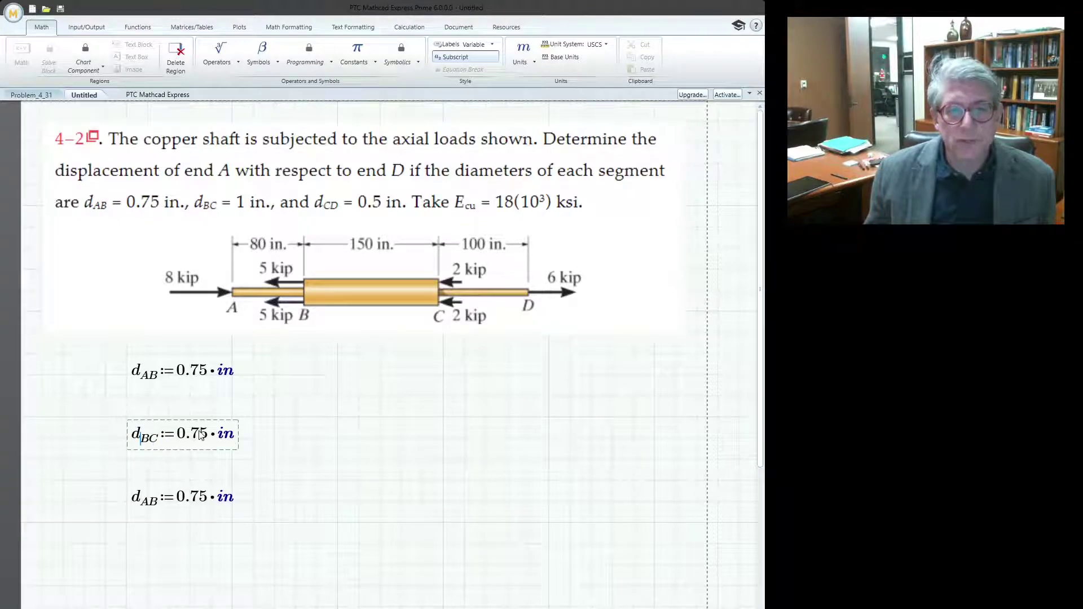
pyautogui.click(207, 445)
pyautogui.press('BackSpace')
pyautogui.press('BackSpace')
pyautogui.press('BackSpace')
pyautogui.press('BackSpace')
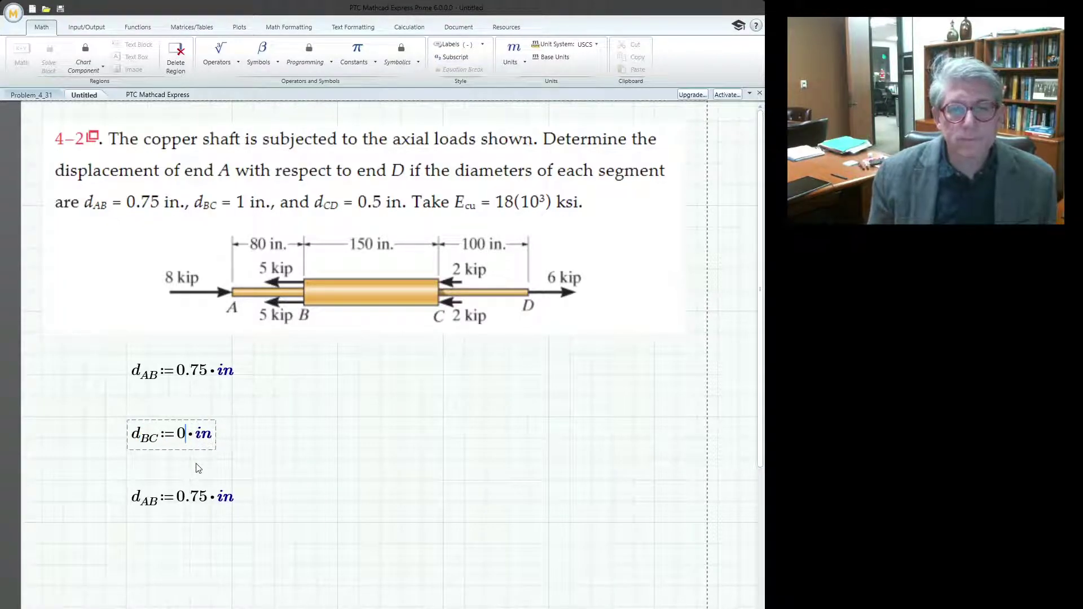
pyautogui.write('1')
# Change the second pasted copy into the segment CD diameter, d_CD := 0.5 in
pyautogui.click(154, 506)
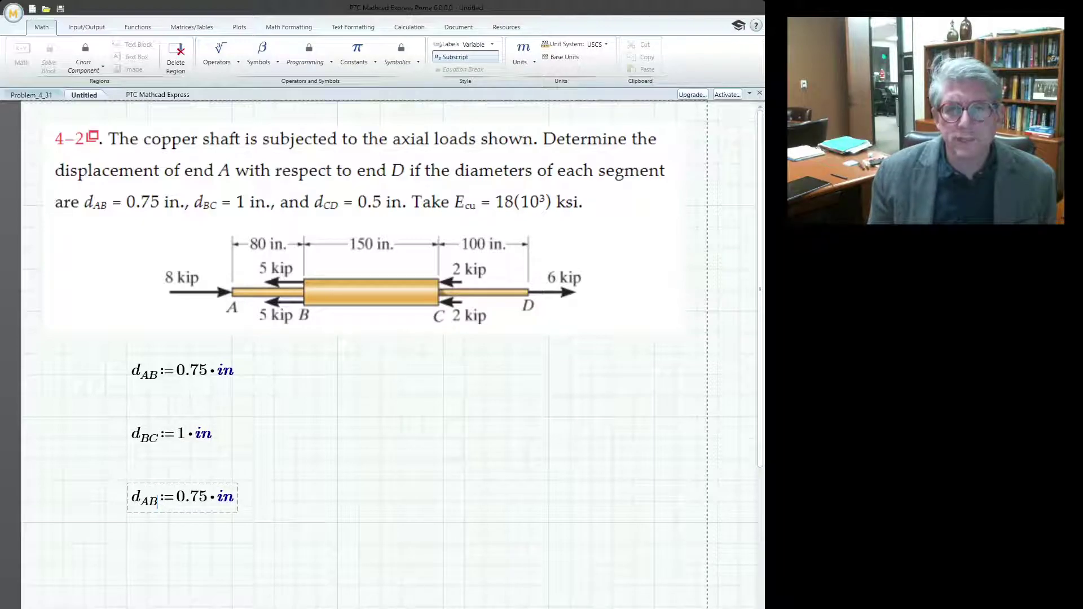
pyautogui.press('BackSpace')
pyautogui.press('BackSpace')
pyautogui.write('CD')
pyautogui.press('Right')
pyautogui.press('Right')
pyautogui.press('Right')
pyautogui.press('Right')
pyautogui.press('Right')
pyautogui.press('BackSpace')
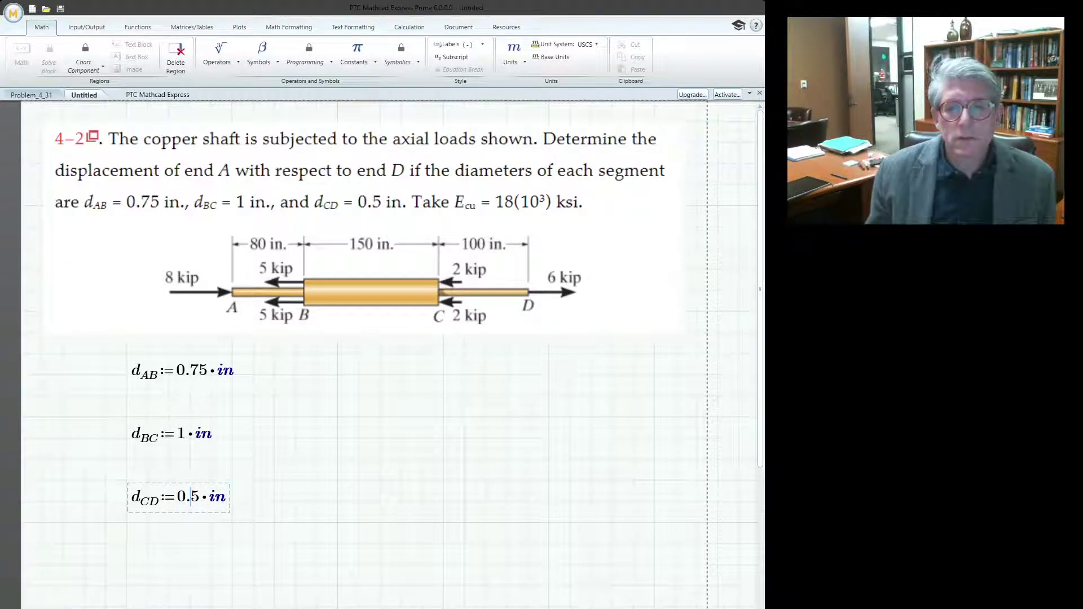
pyautogui.click(358, 482)
# Move the d_BC and d_CD definitions up so the three diameters are closely and evenly spaced
pyautogui.moveTo(167, 502); pyautogui.dragTo(181, 400)
pyautogui.click(172, 469)
pyautogui.moveTo(172, 469); pyautogui.dragTo(172, 448)
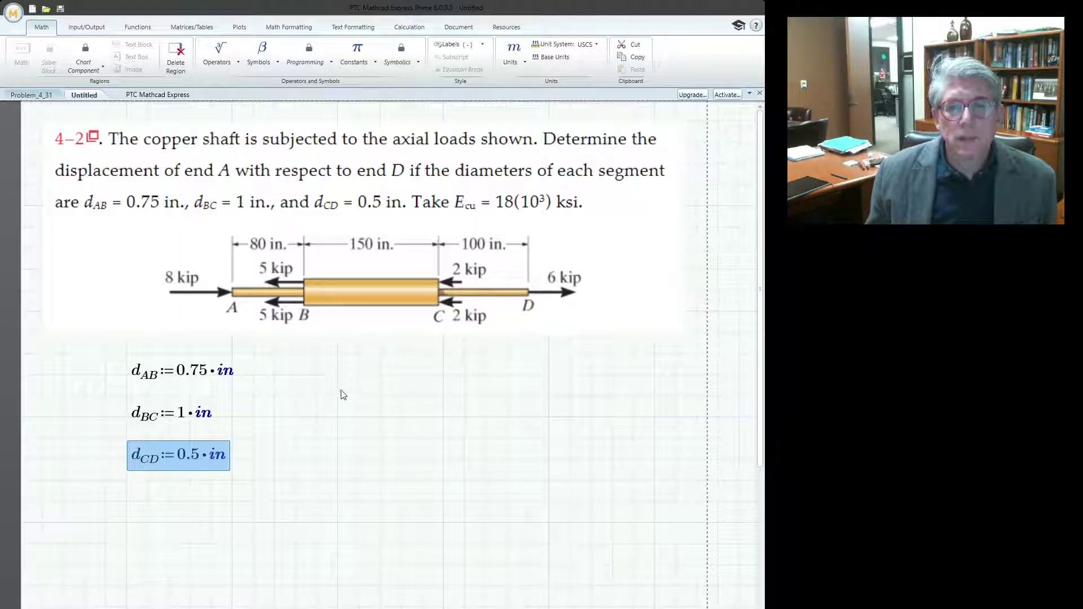
# Define the length of segment AB as L_AB := 80 in, beside the d_AB definition
pyautogui.click(316, 374)
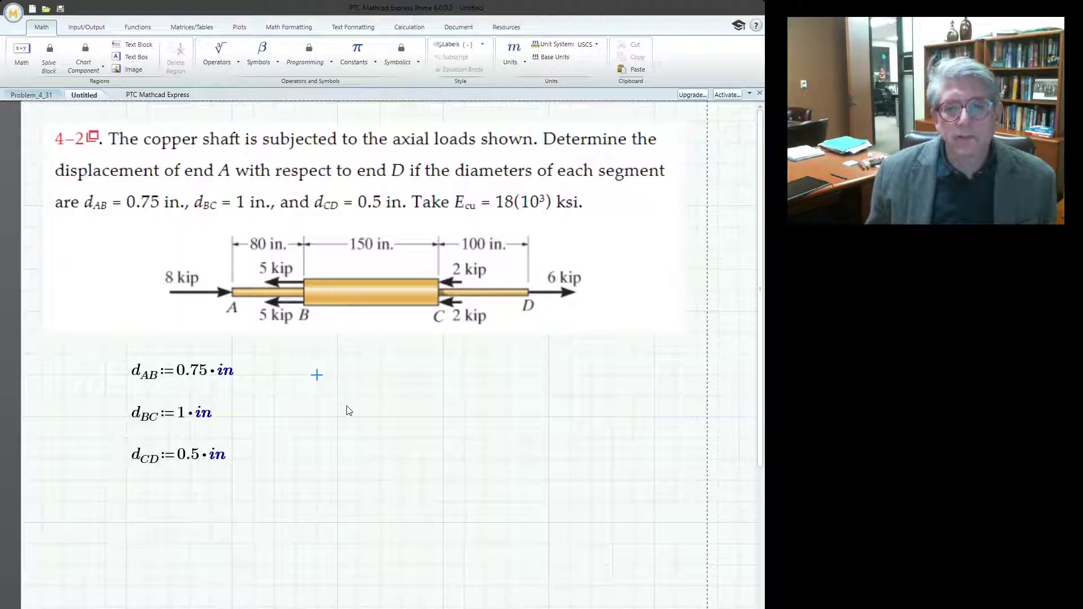
pyautogui.write('L.AB')
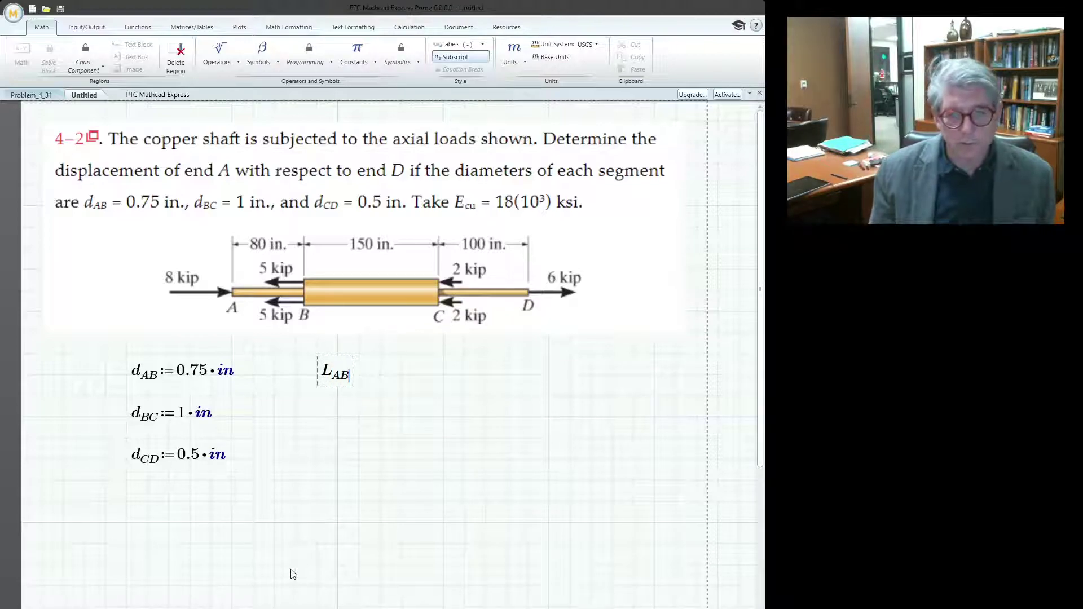
pyautogui.write(':')
pyautogui.write('80*')
pyautogui.write('in')
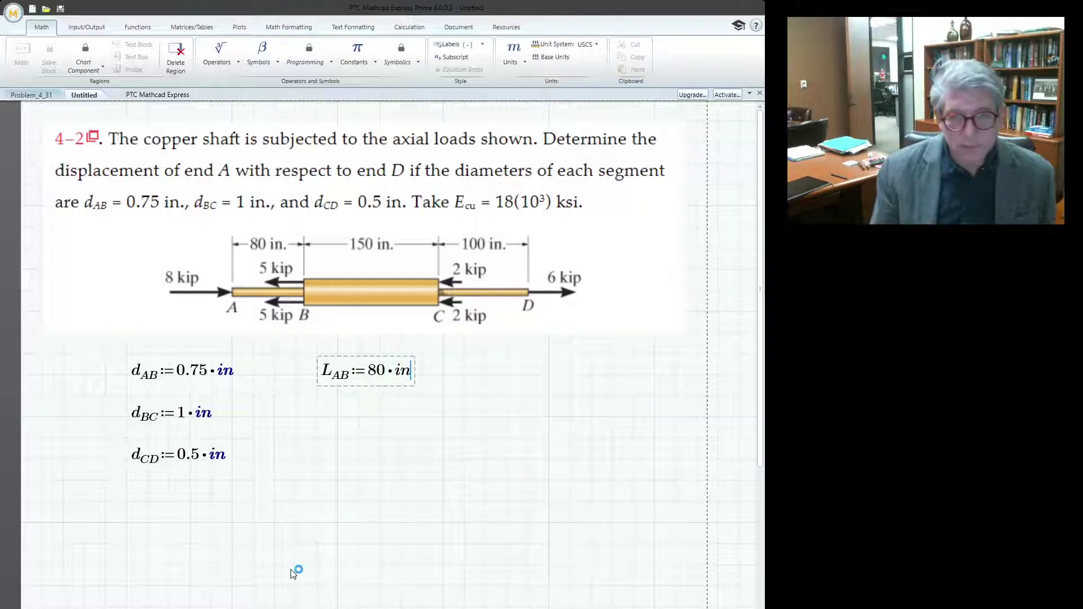
# Shift the L_AB definition slightly left and paste a copy of it below, level with the d_BC definition
pyautogui.moveTo(344, 355); pyautogui.dragTo(324, 356)
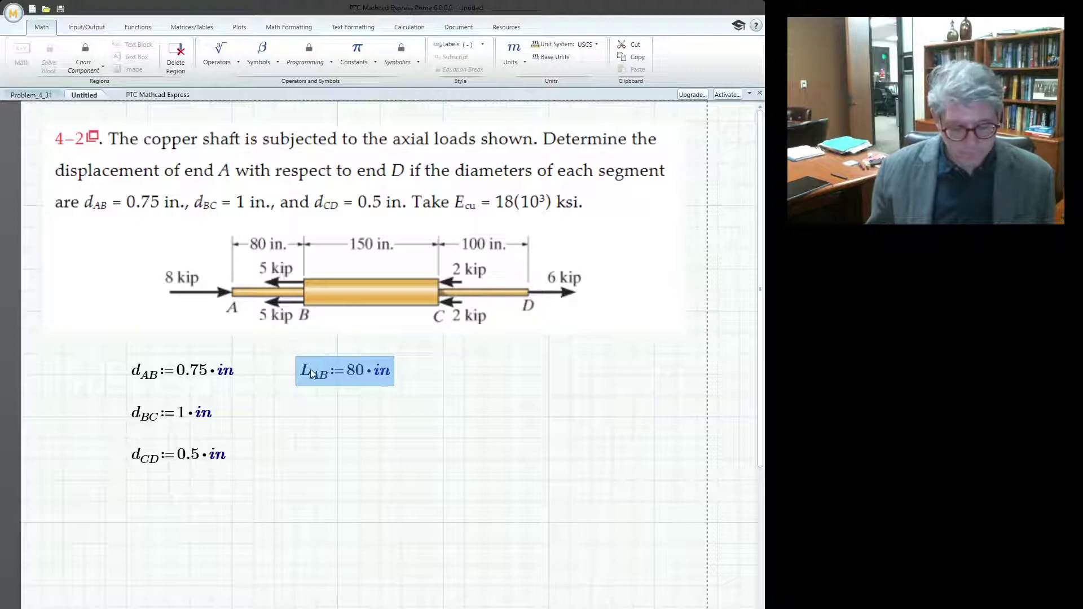
pyautogui.click(297, 421)
pyautogui.hotkey('ctrl', 'v')
# Change the pasted copy into the length of segment BC, L_BC := 150 in
pyautogui.click(324, 424)
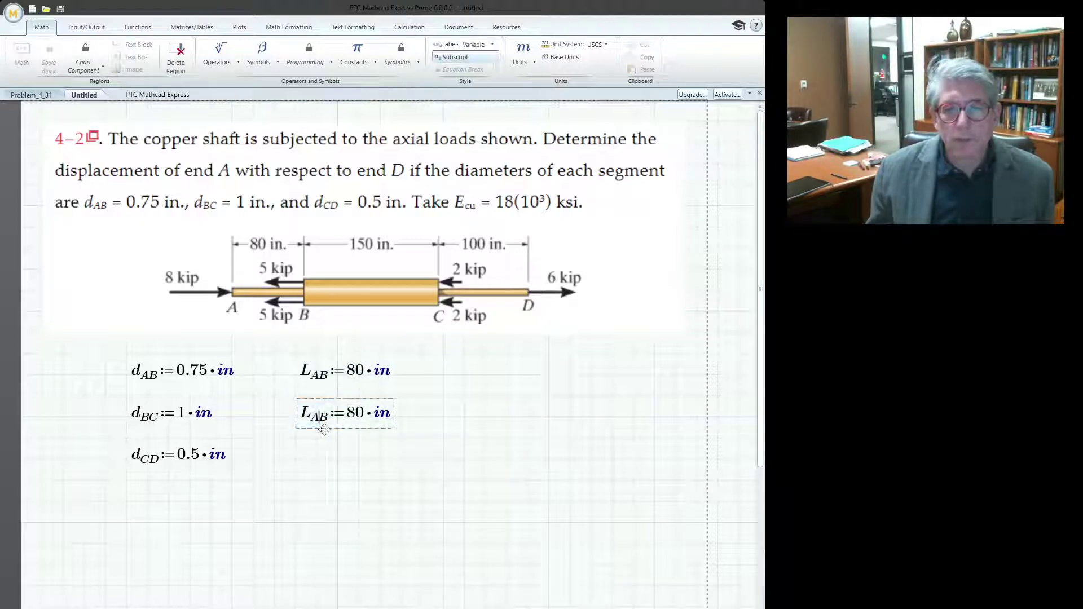
pyautogui.press('BackSpace')
pyautogui.write('V')
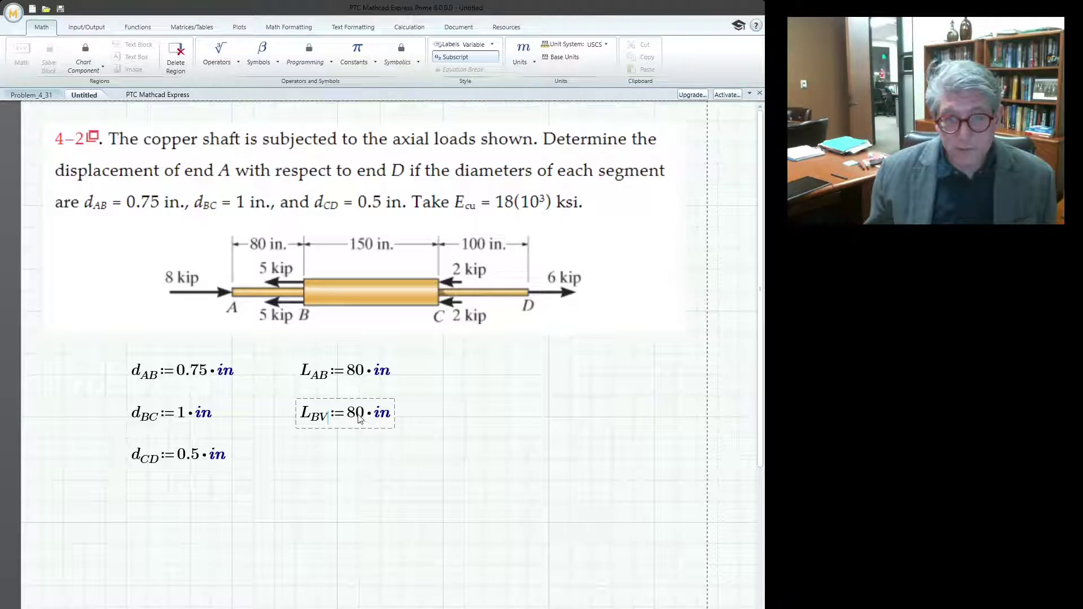
pyautogui.press('BackSpace')
pyautogui.write('C')
pyautogui.press('Right')
pyautogui.press('Right')
pyautogui.press('BackSpace')
pyautogui.write('15')
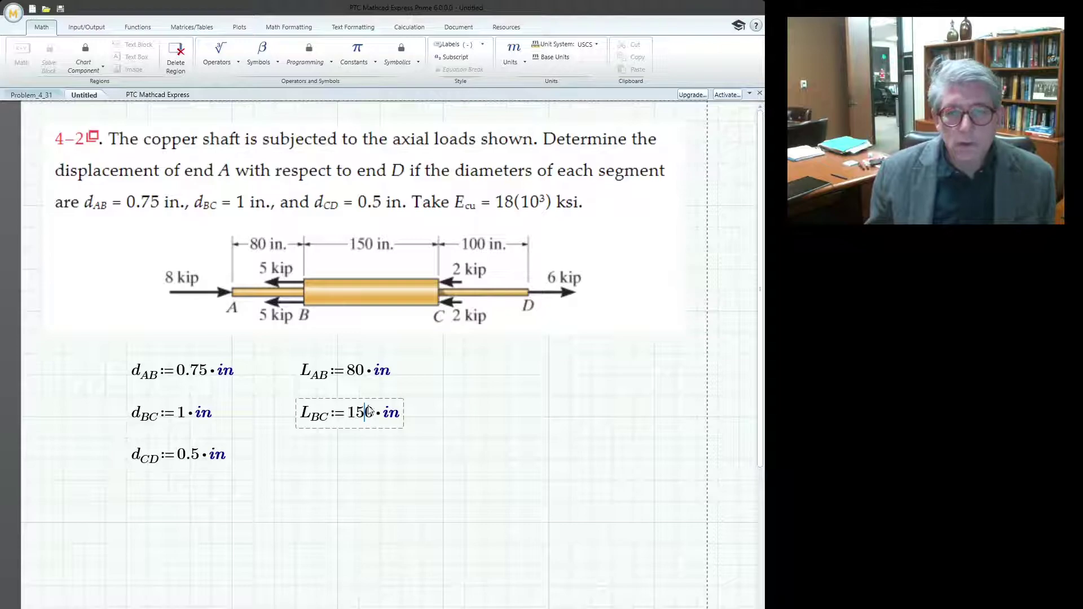
# Paste another copy of L_AB beside d_CD and change it into the segment CD length, L_CD := 100 in
pyautogui.click(306, 458)
pyautogui.hotkey('ctrl', 'v')
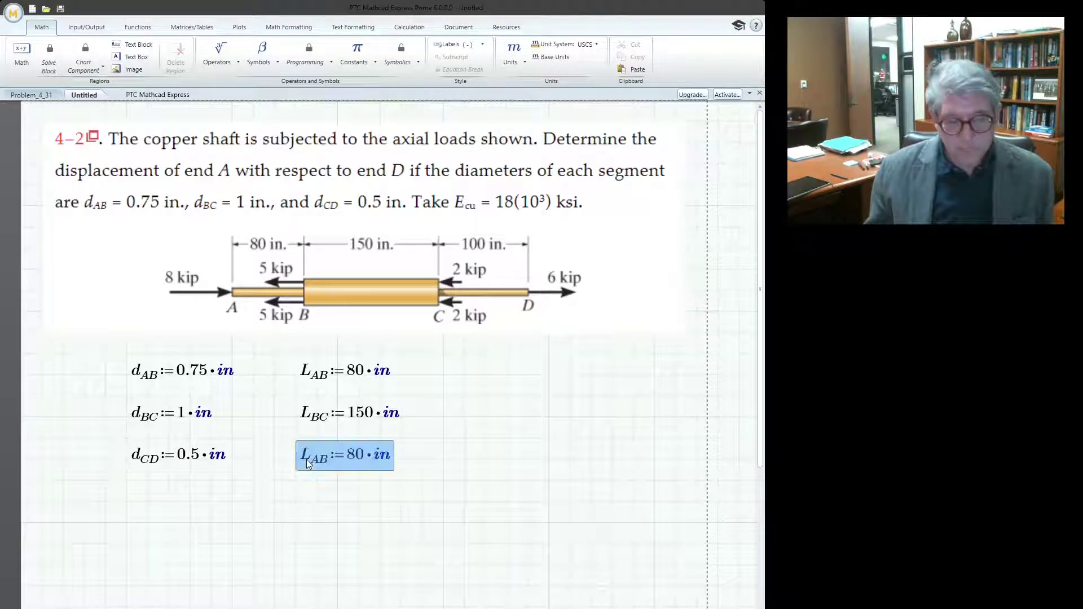
pyautogui.click(307, 459)
pyautogui.press('BackSpace')
pyautogui.press('BackSpace')
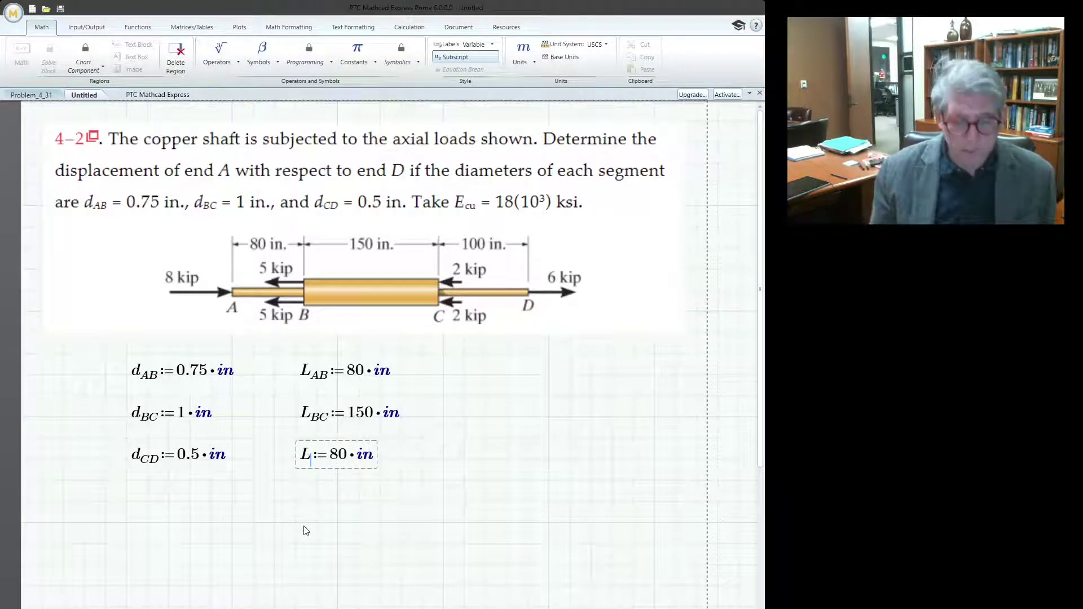
pyautogui.write('CD')
pyautogui.press('Right')
pyautogui.press('Right')
pyautogui.press('Right')
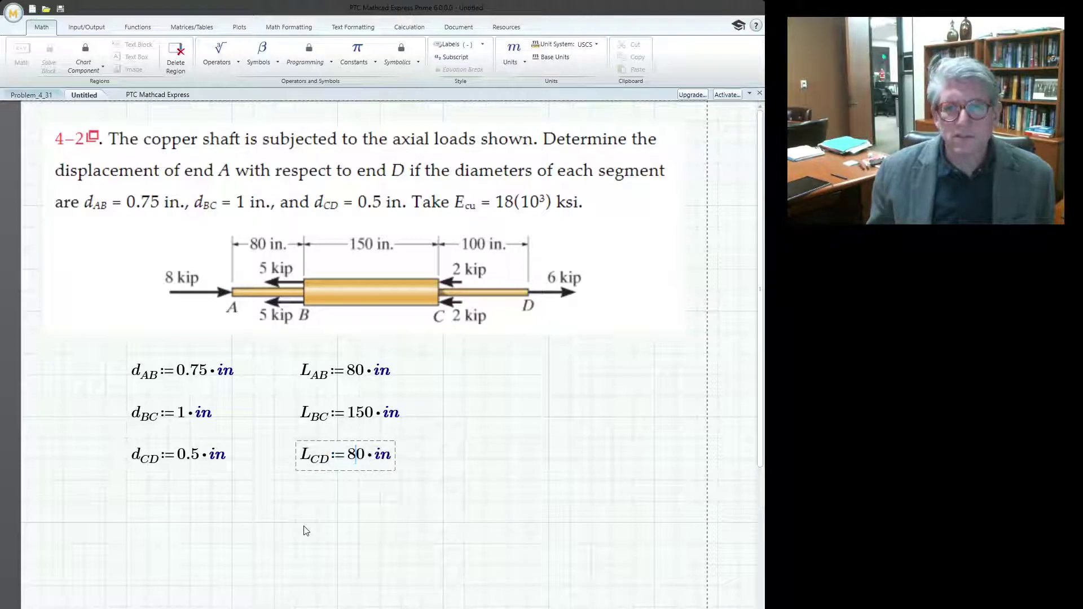
pyautogui.press('BackSpace')
pyautogui.write('10')
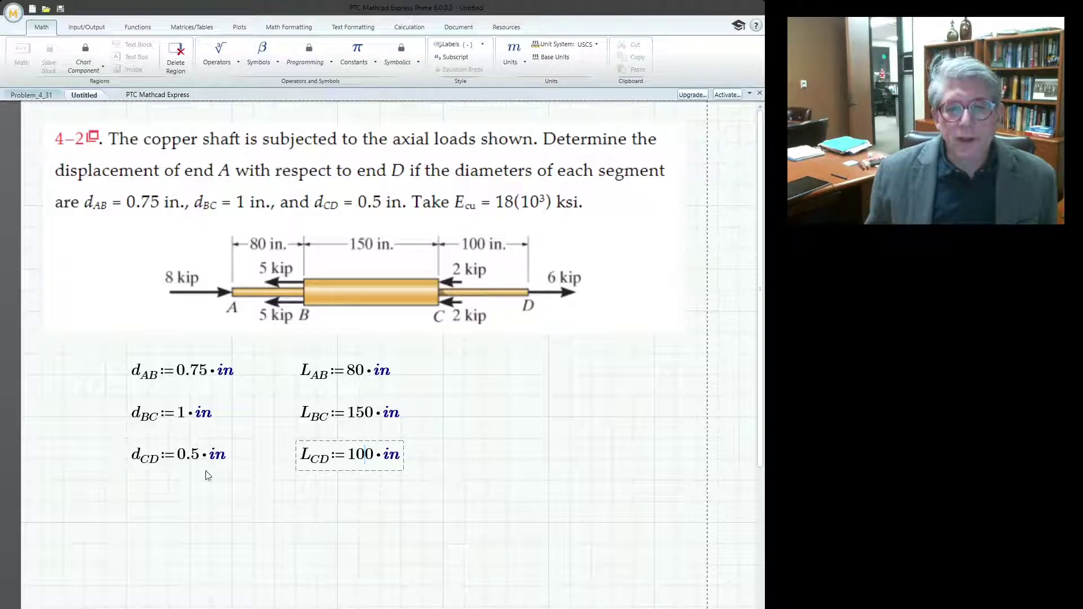
# Define the copper modulus of elasticity below d_CD as E_cu := 180000 ksi
pyautogui.click(131, 503)
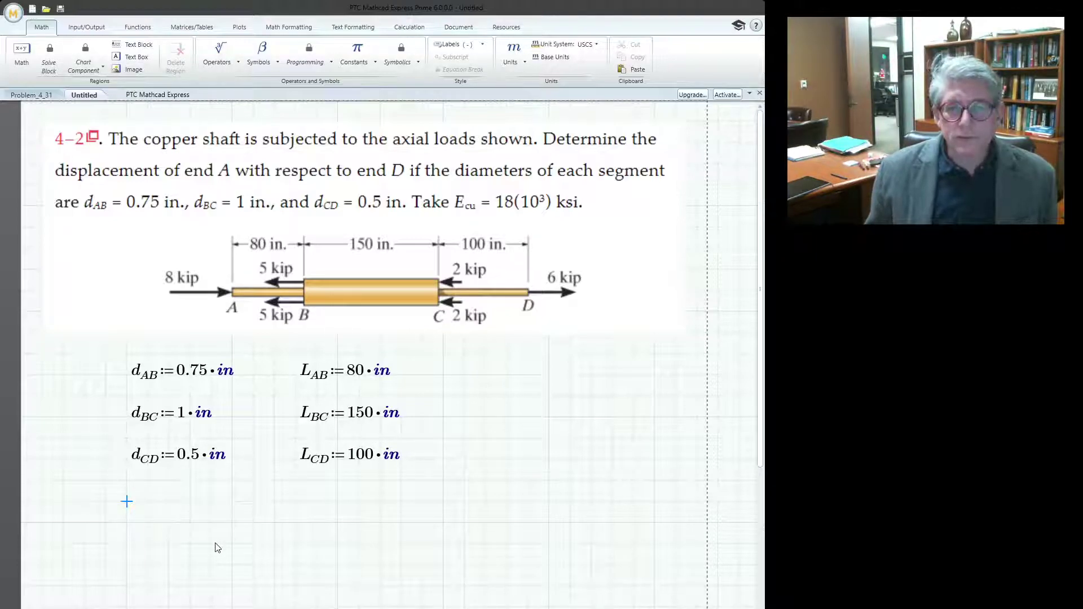
pyautogui.write('E')
pyautogui.press('.')
pyautogui.write('cu')
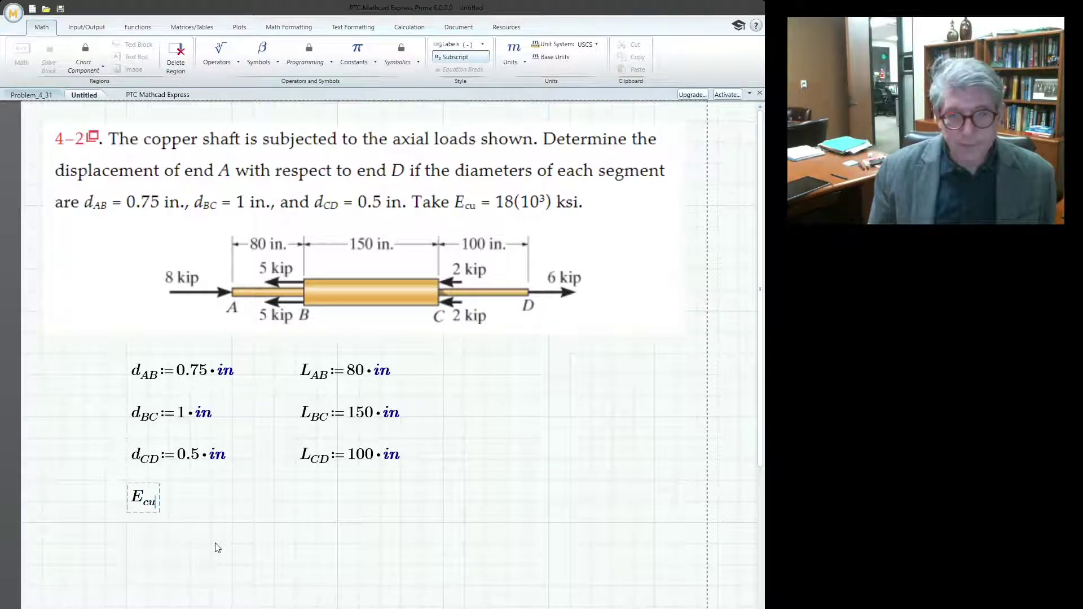
pyautogui.write(':')
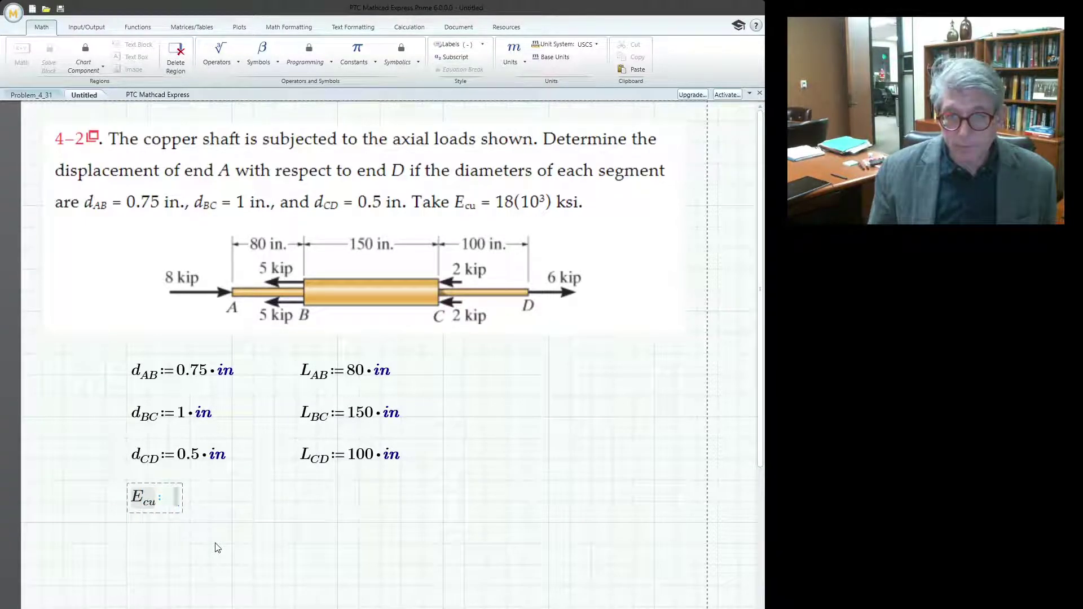
pyautogui.write('=180')
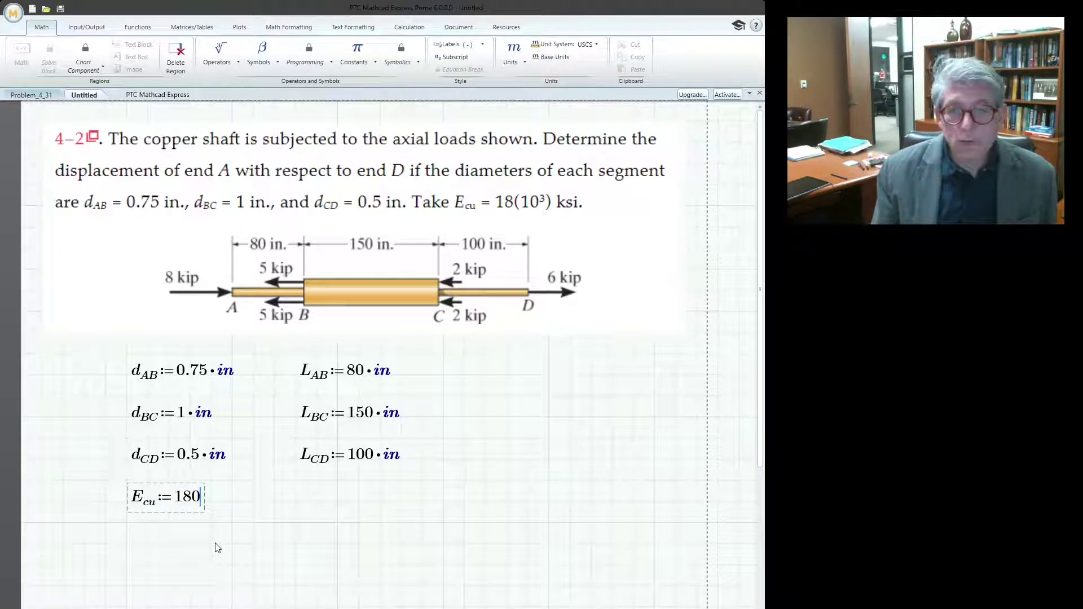
pyautogui.write('000')
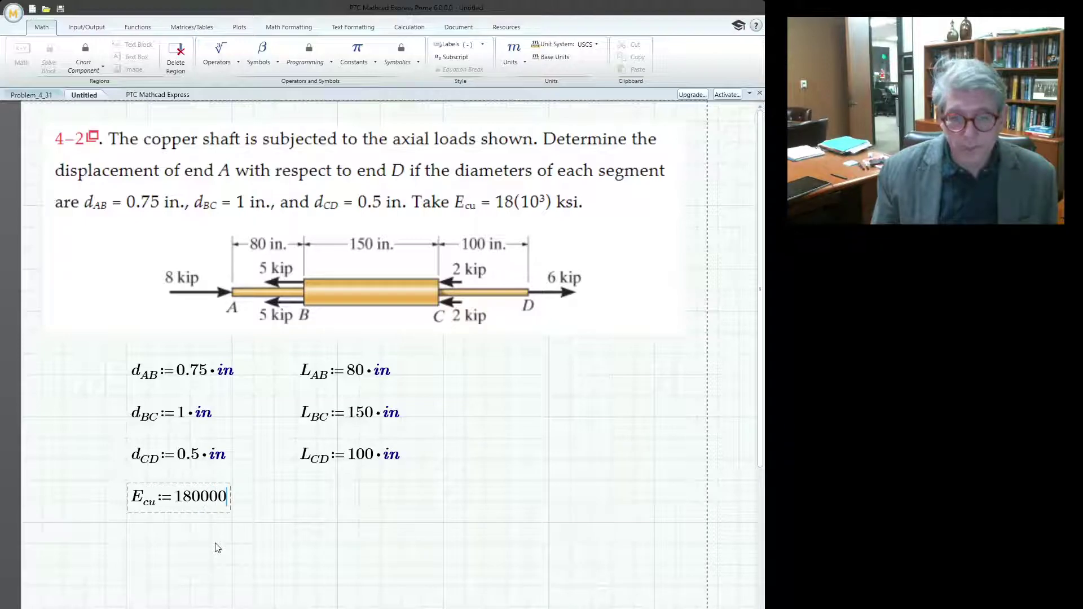
pyautogui.write('*ksi')
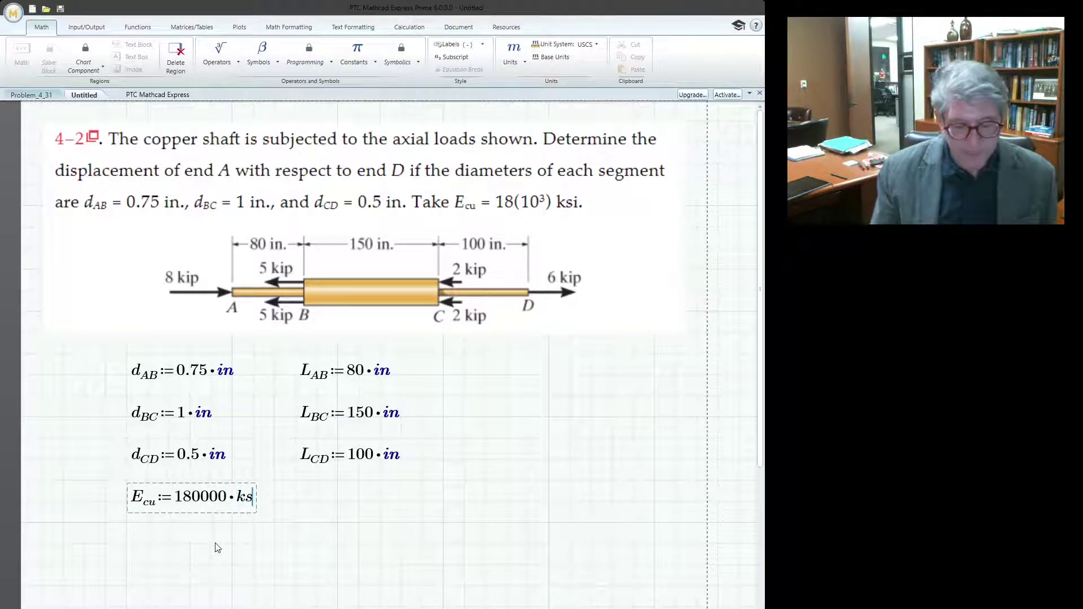
pyautogui.press('Return')
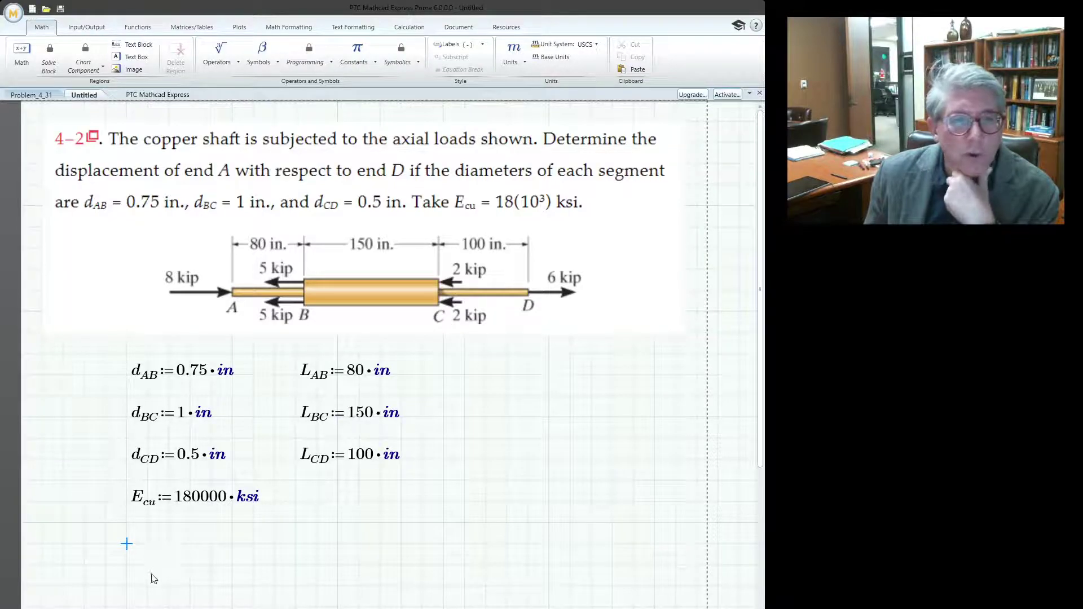
# Start the displacement equation below E_cu as δ := N_AB·L_AB, using the Greek delta and AB subscripts
pyautogui.click(129, 566)
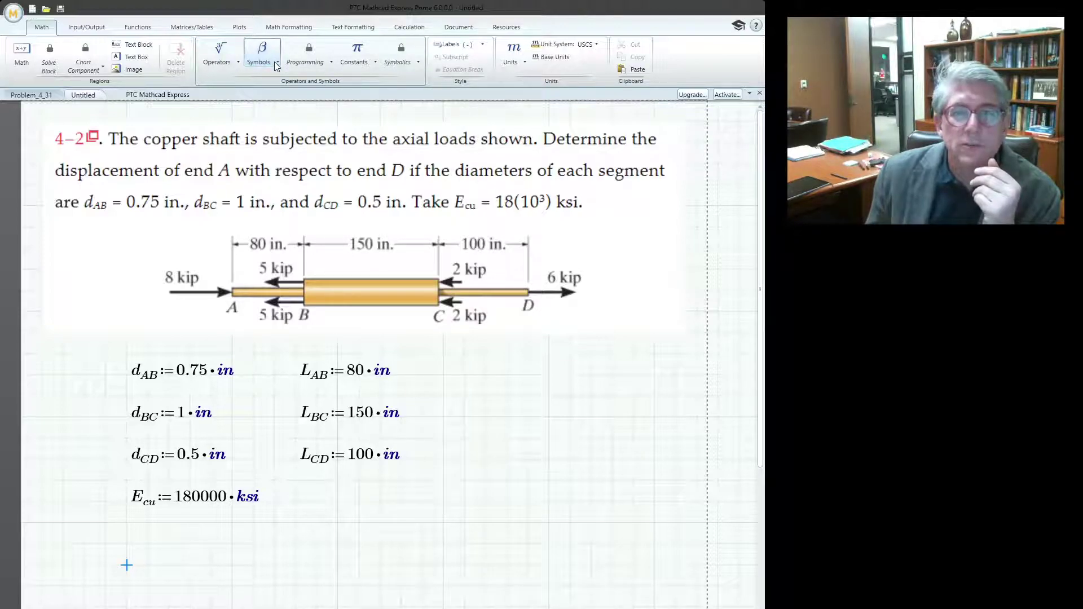
pyautogui.write('d')
pyautogui.hotkey('ctrl', 'g')
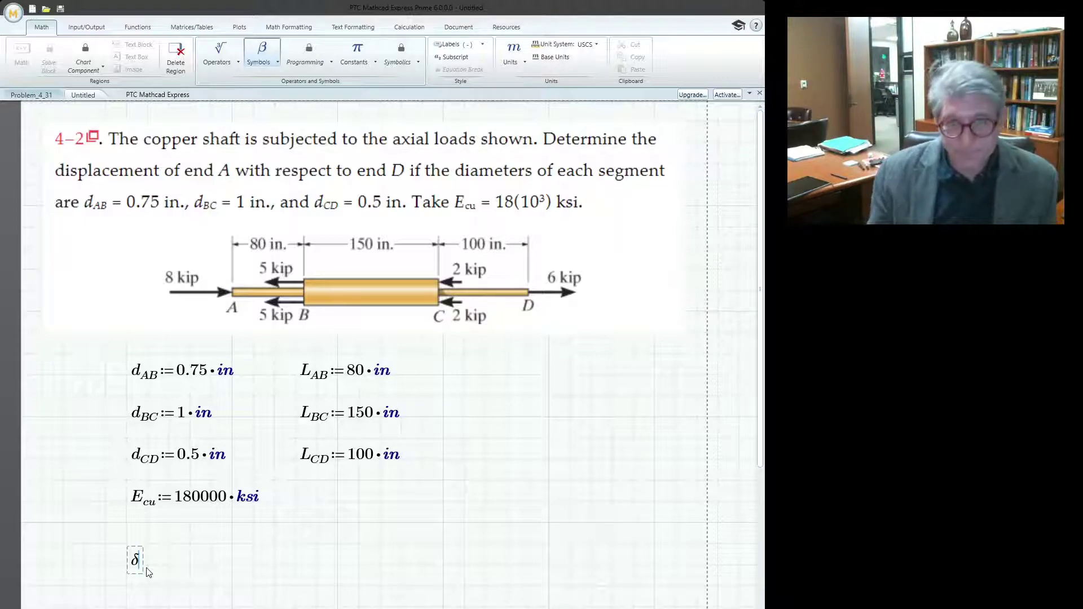
pyautogui.click(139, 566)
pyautogui.write(':=')
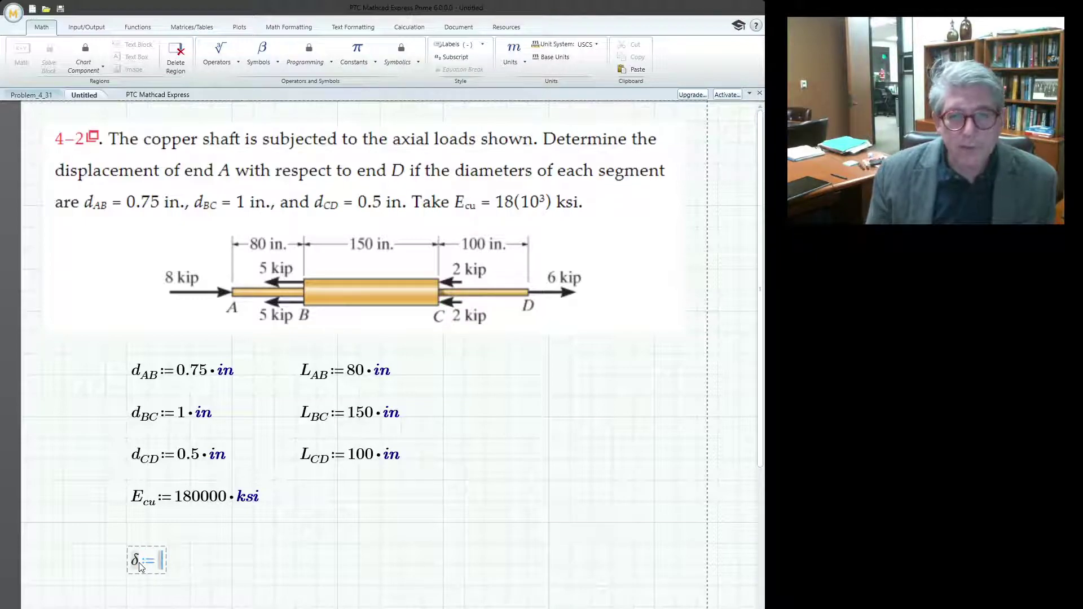
pyautogui.write('N')
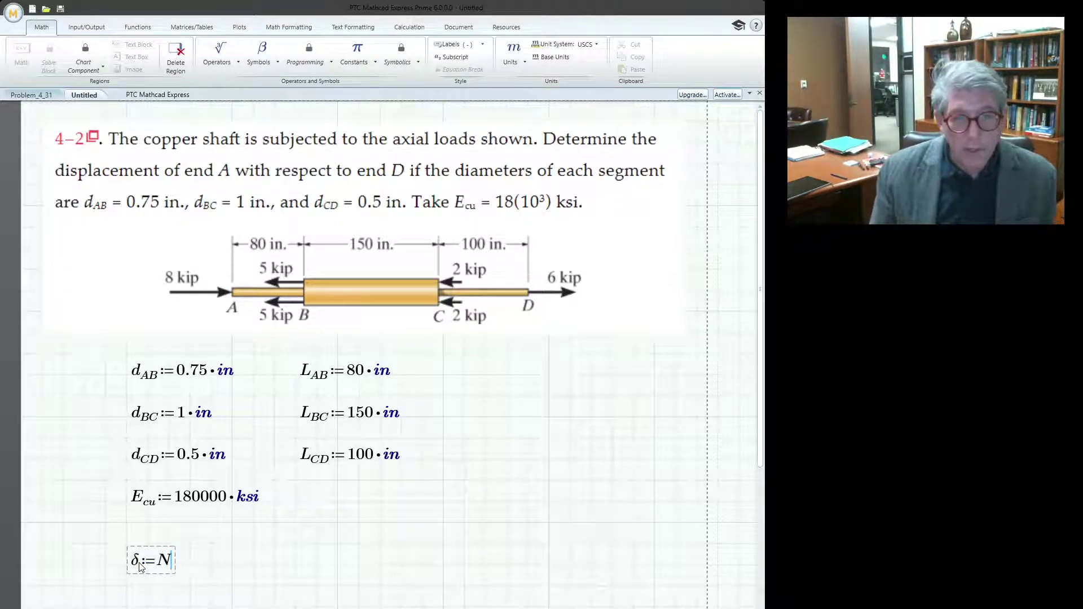
pyautogui.write('.')
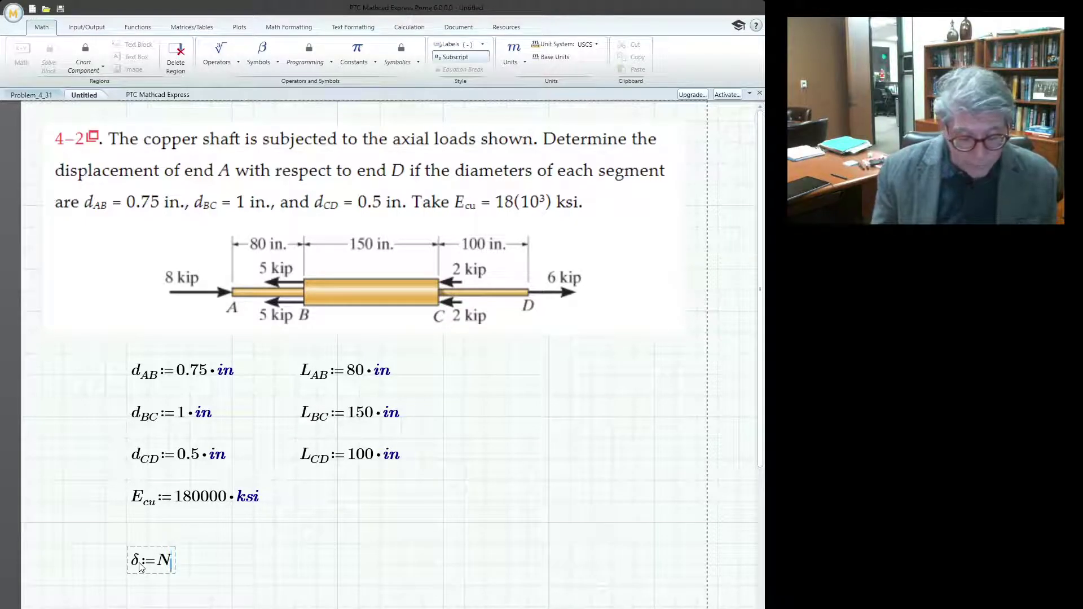
pyautogui.write('AB')
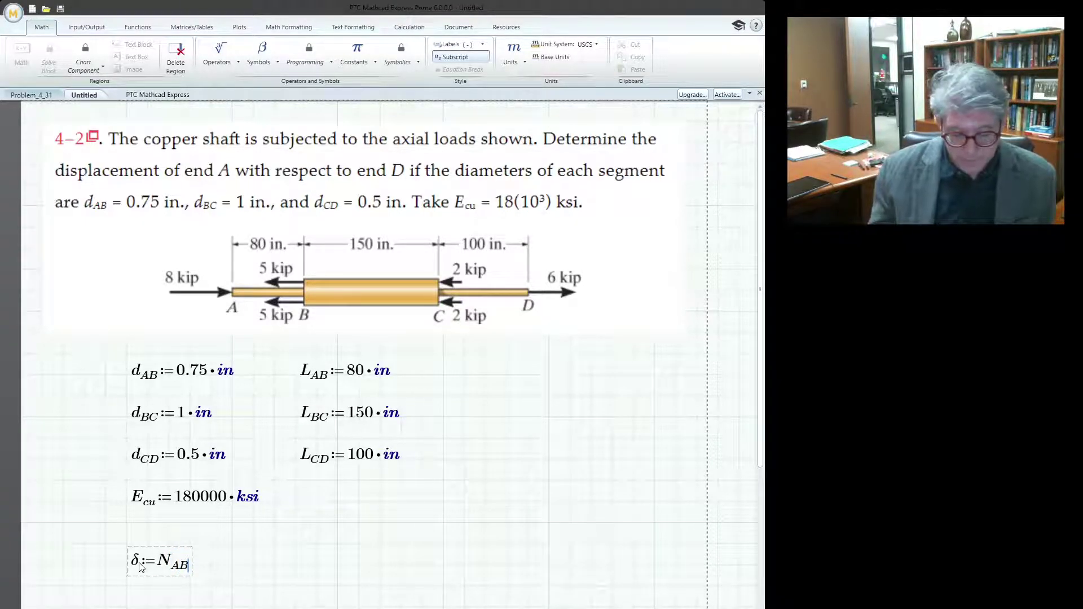
pyautogui.write('*')
pyautogui.write('L')
pyautogui.hotkey('ctrl', '-')
pyautogui.write('AB')
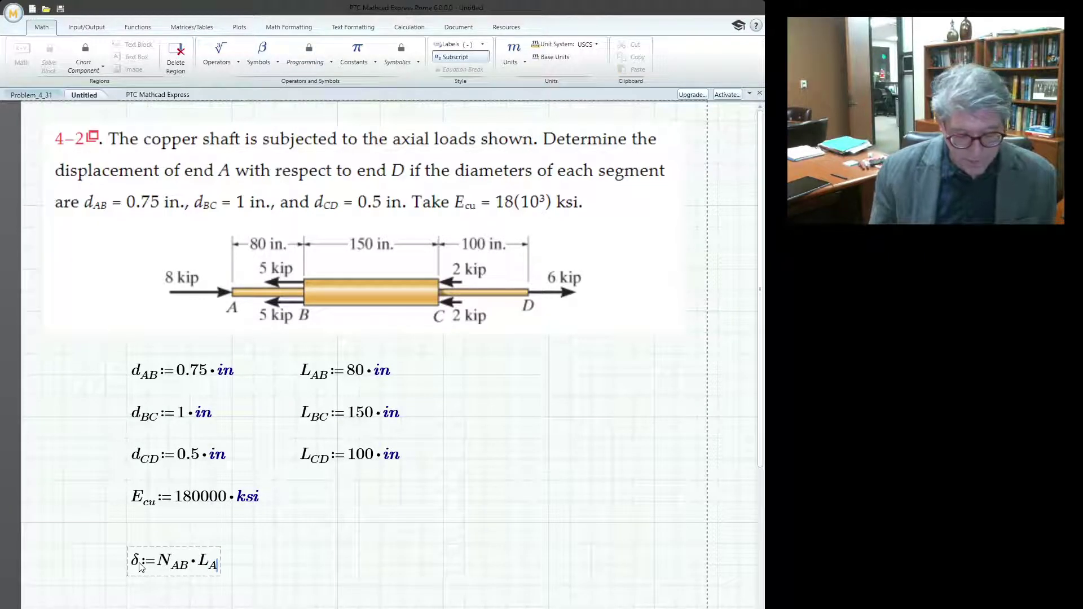
# Turn N_AB·L_AB in the δ equation into a fraction with the denominator A_AB·E_cu
pyautogui.moveTo(161, 567); pyautogui.dragTo(203, 566)
pyautogui.press('/')
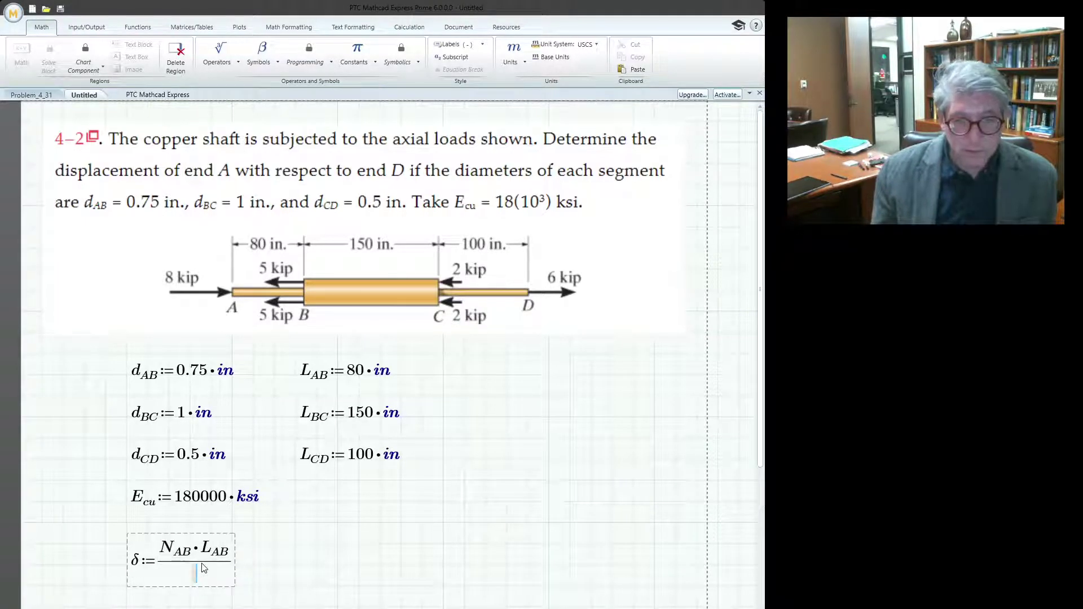
pyautogui.write('A')
pyautogui.press('.')
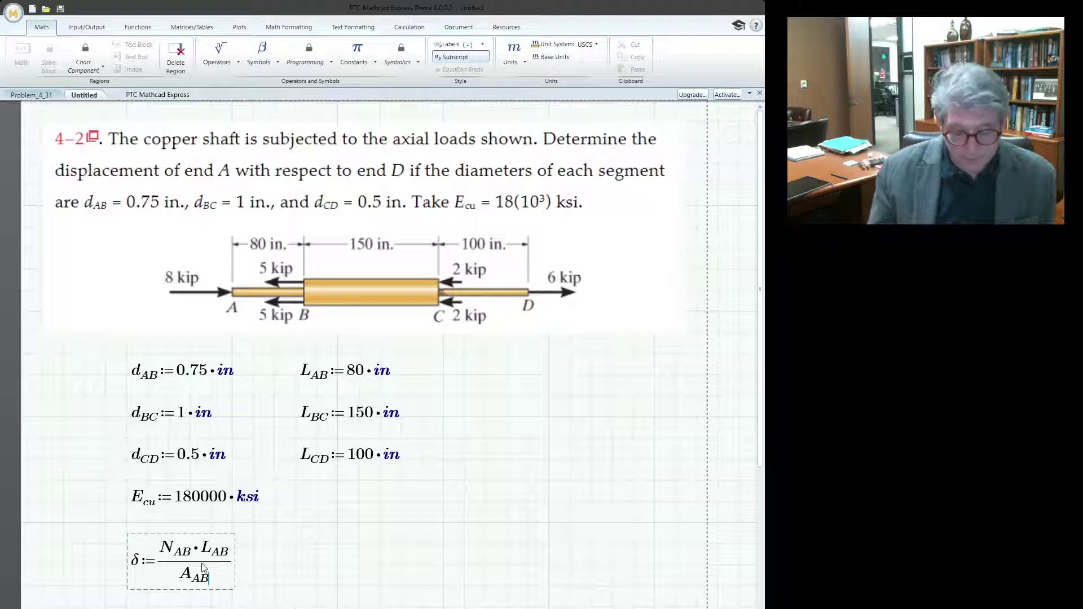
pyautogui.write('*')
pyautogui.write('E')
pyautogui.press('.')
pyautogui.write('cu)')
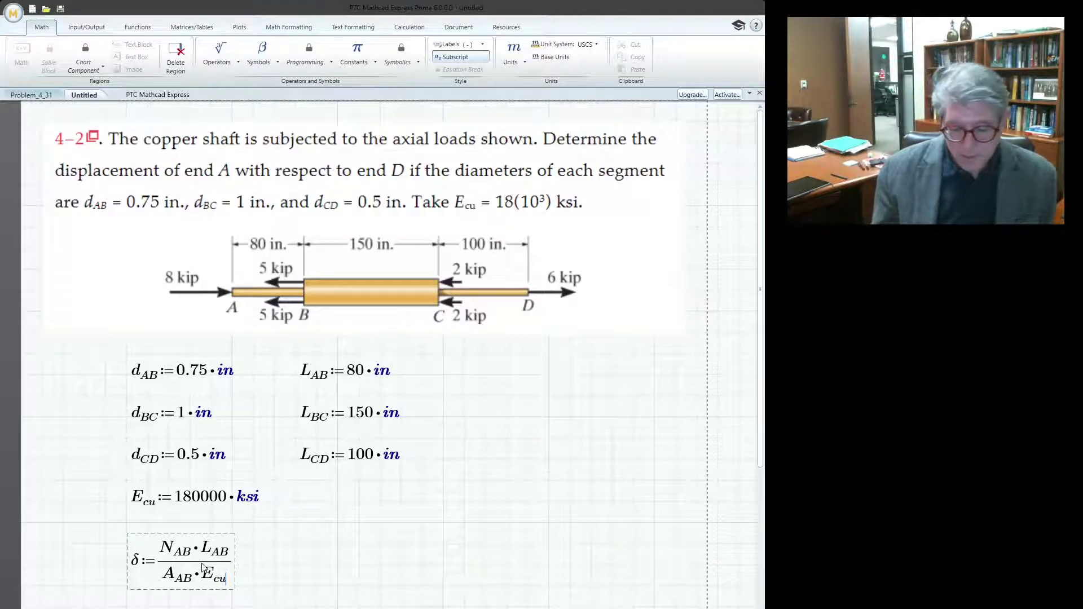
# Add a result evaluation to the δ equation and move it down to leave space for definitions above it
pyautogui.write('=')
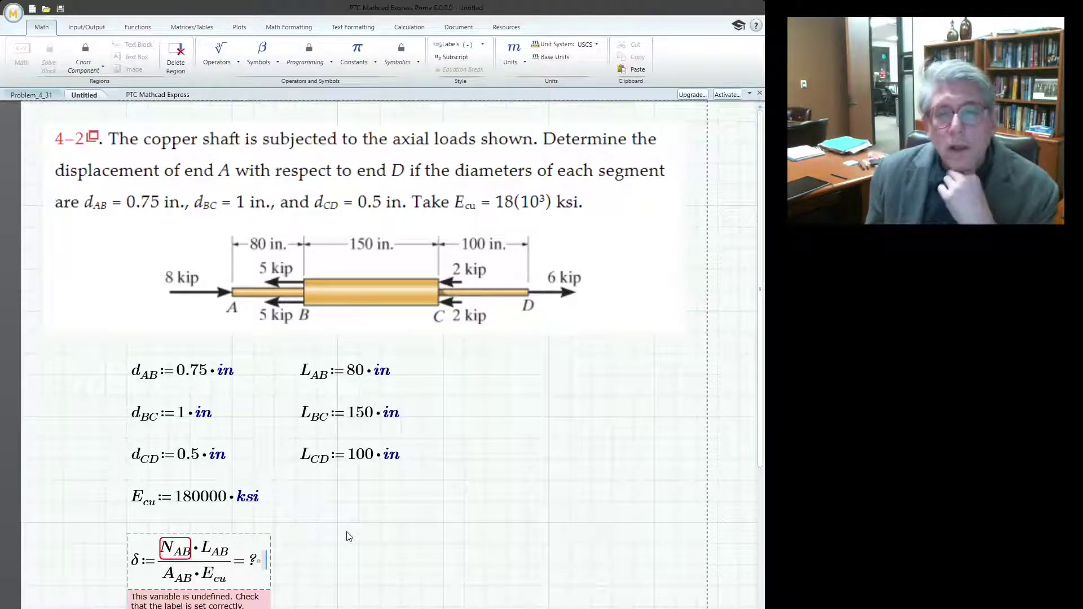
pyautogui.moveTo(240, 541); pyautogui.dragTo(235, 563)
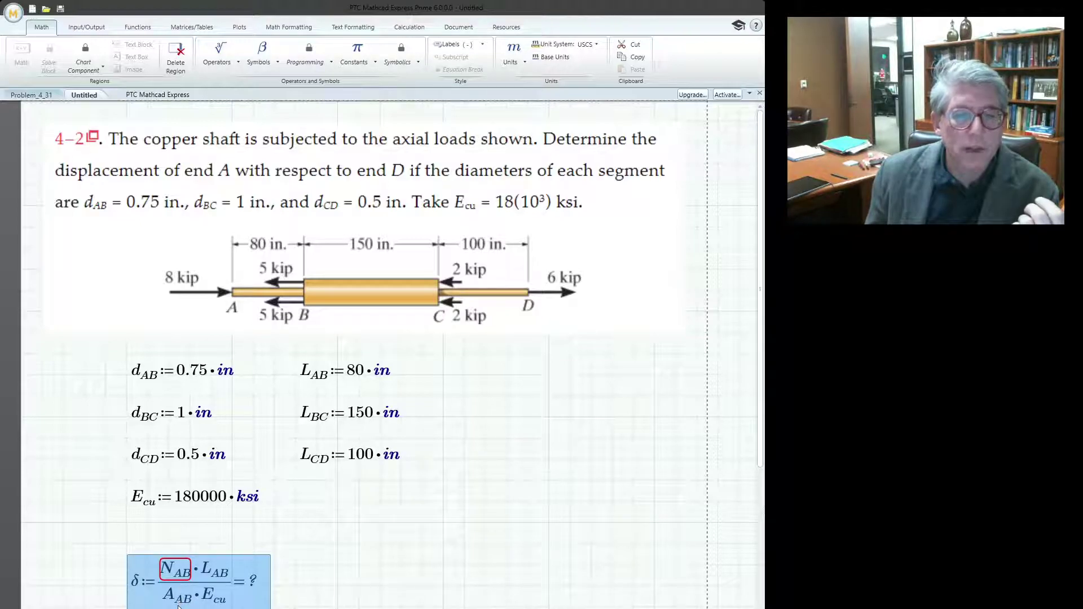
pyautogui.moveTo(220, 553); pyautogui.dragTo(220, 596)
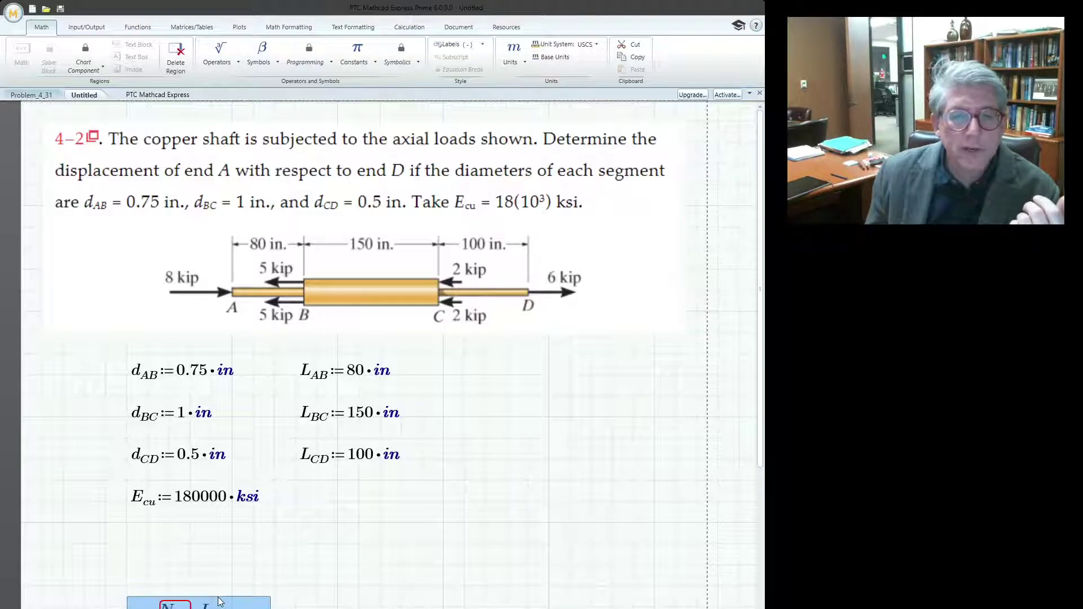
# Define the internal force in segment AB as N_AB := -8 kip above the δ equation, and move it slightly lower
pyautogui.click(128, 547)
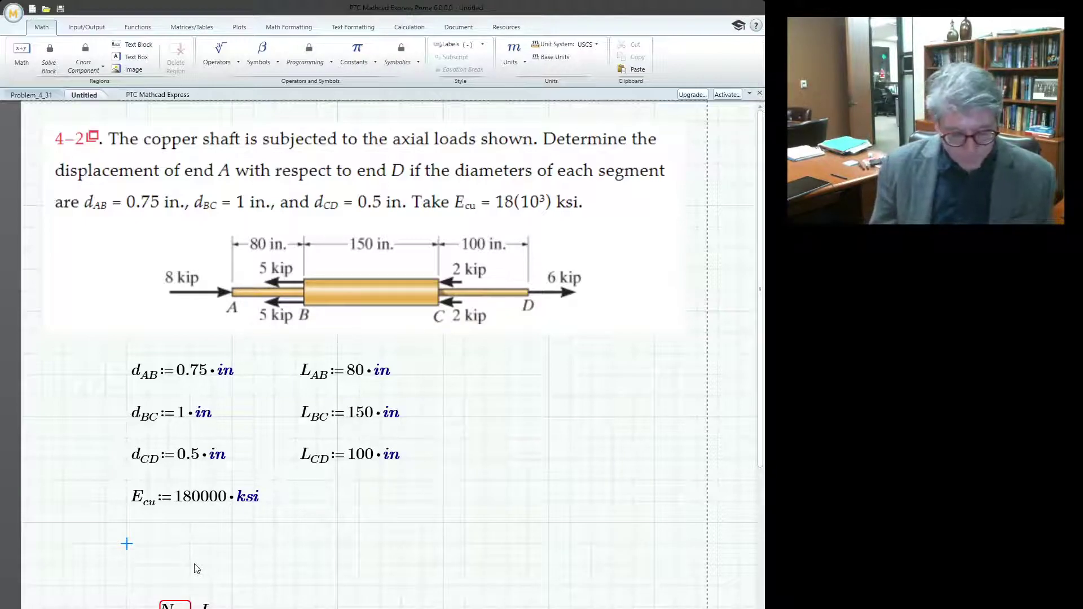
pyautogui.write('N_AB')
pyautogui.press('BackSpace')
pyautogui.press('BackSpace')
pyautogui.press('BackSpace')
pyautogui.write('_AB:=')
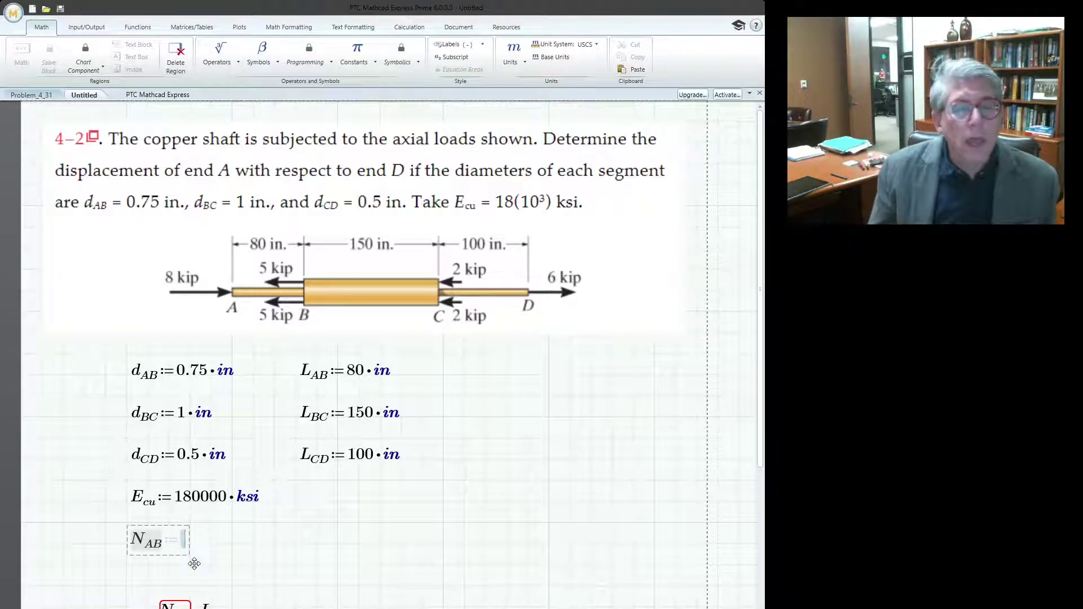
pyautogui.write('-')
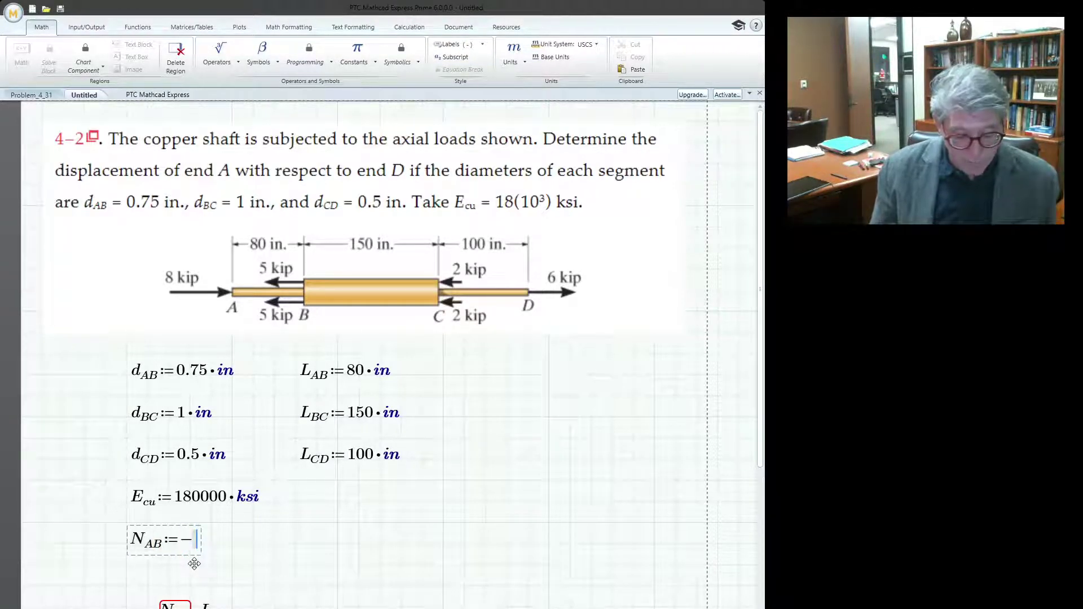
pyautogui.write('8*kip')
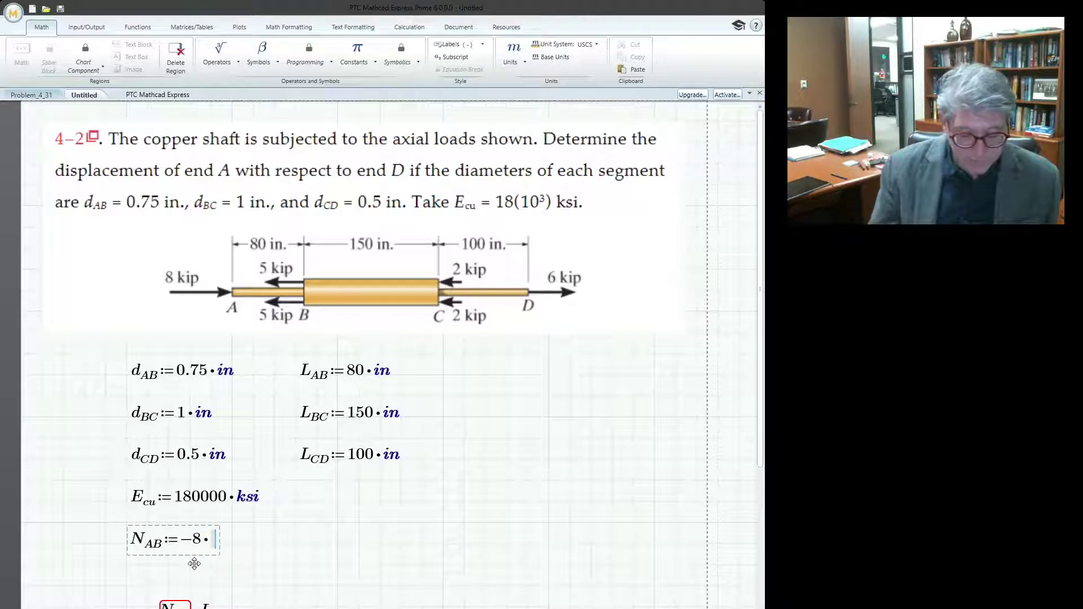
pyautogui.press('Return')
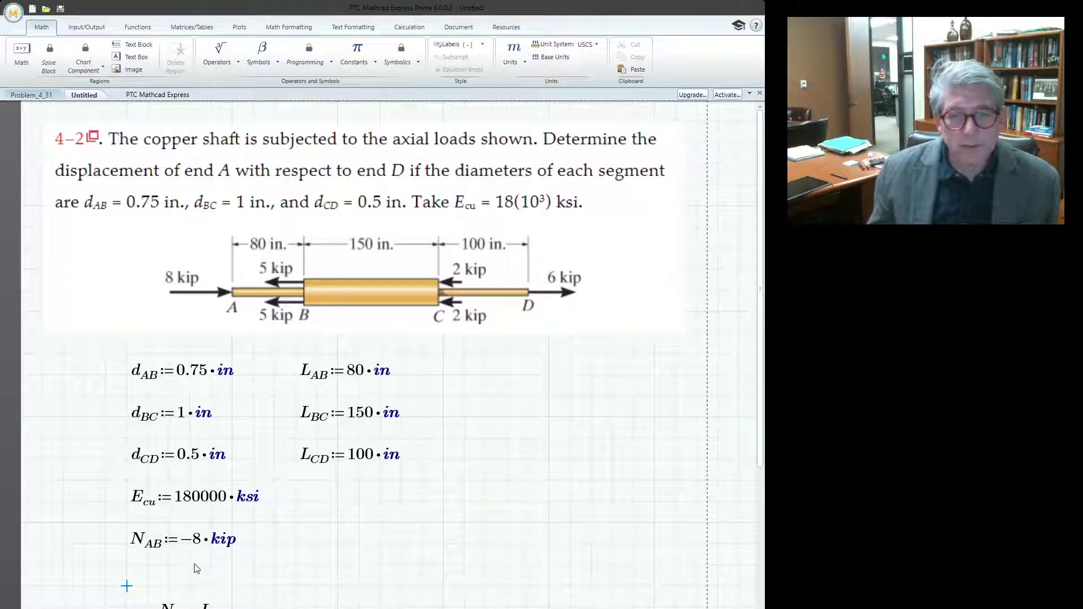
pyautogui.click(190, 540)
pyautogui.moveTo(185, 524); pyautogui.dragTo(187, 536)
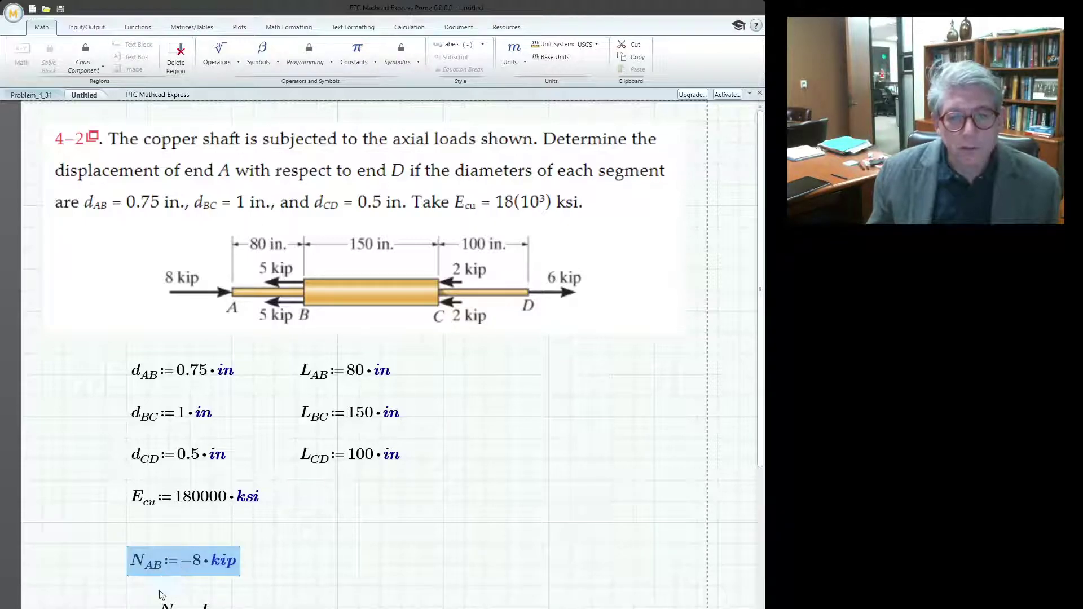
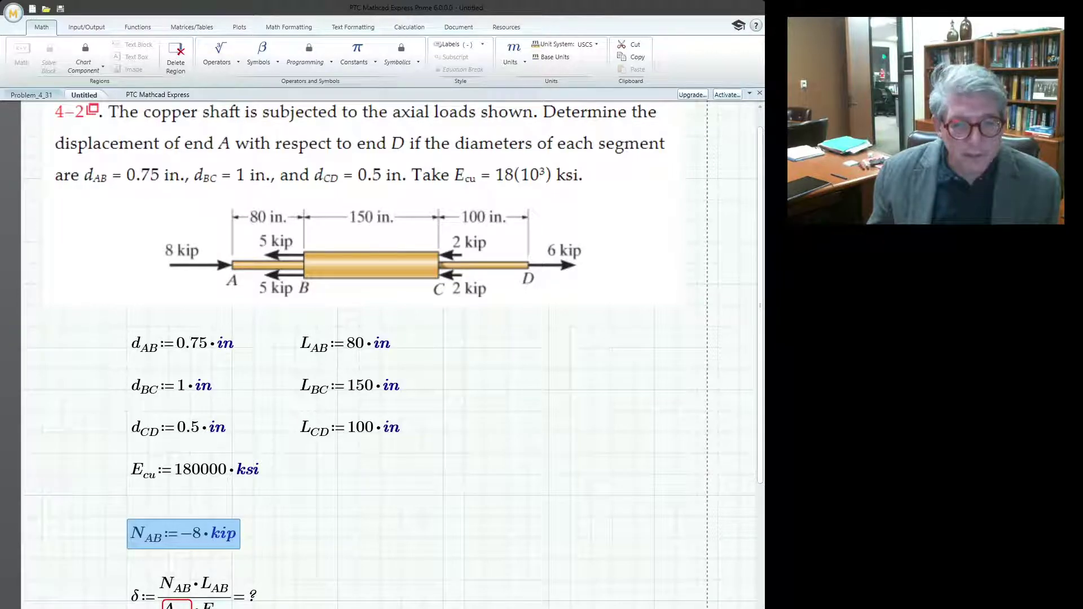
# Define the cross-sectional area of segment AB beside N_AB as A_AB := π/4·d_AB², using AB subscripts
pyautogui.click(296, 538)
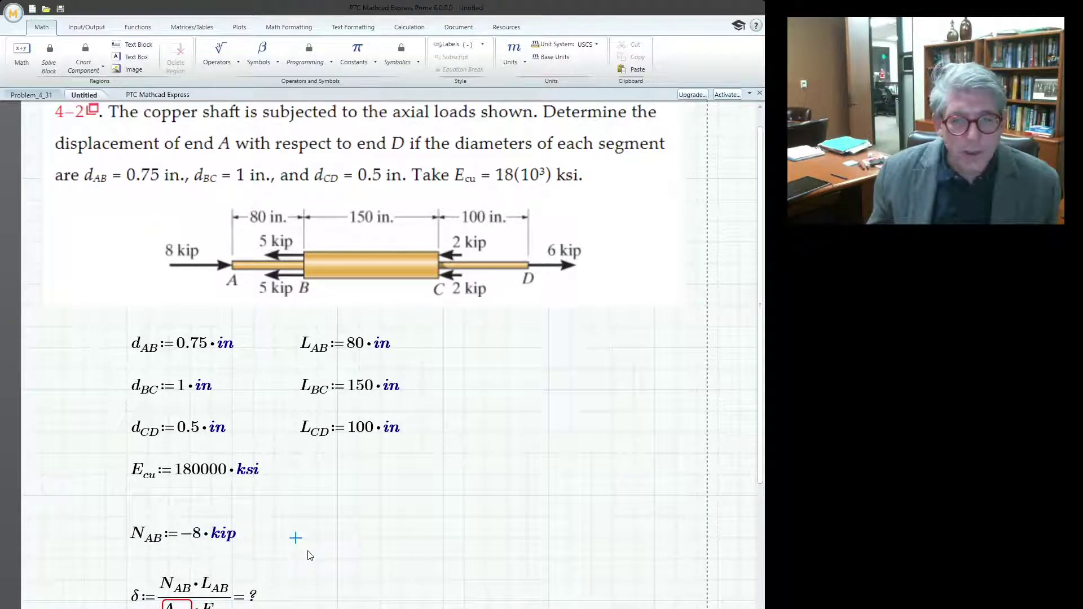
pyautogui.write('A')
pyautogui.hotkey('ctrl', '-')
pyautogui.write('AB')
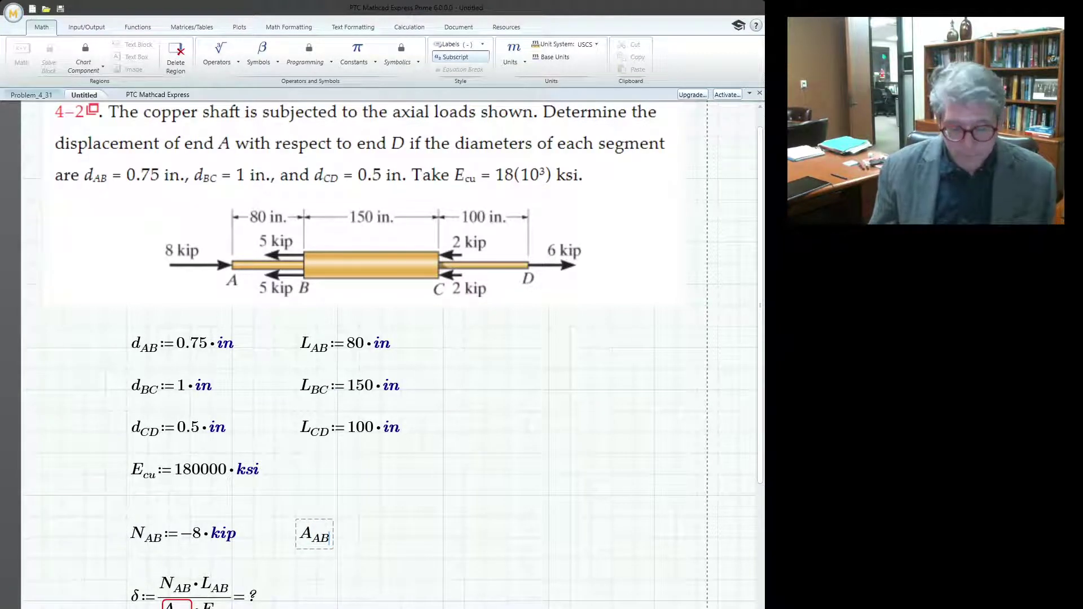
pyautogui.write(':=')
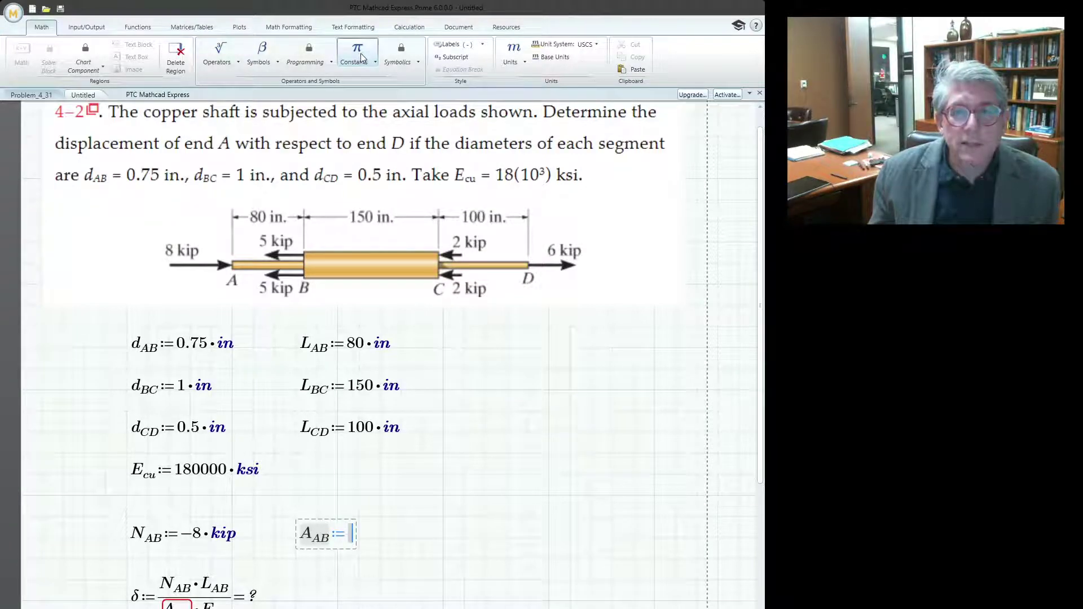
pyautogui.hotkey('ctrl', 'shift', 'p')
pyautogui.write('/4')
pyautogui.press('space')
pyautogui.write('*d.')
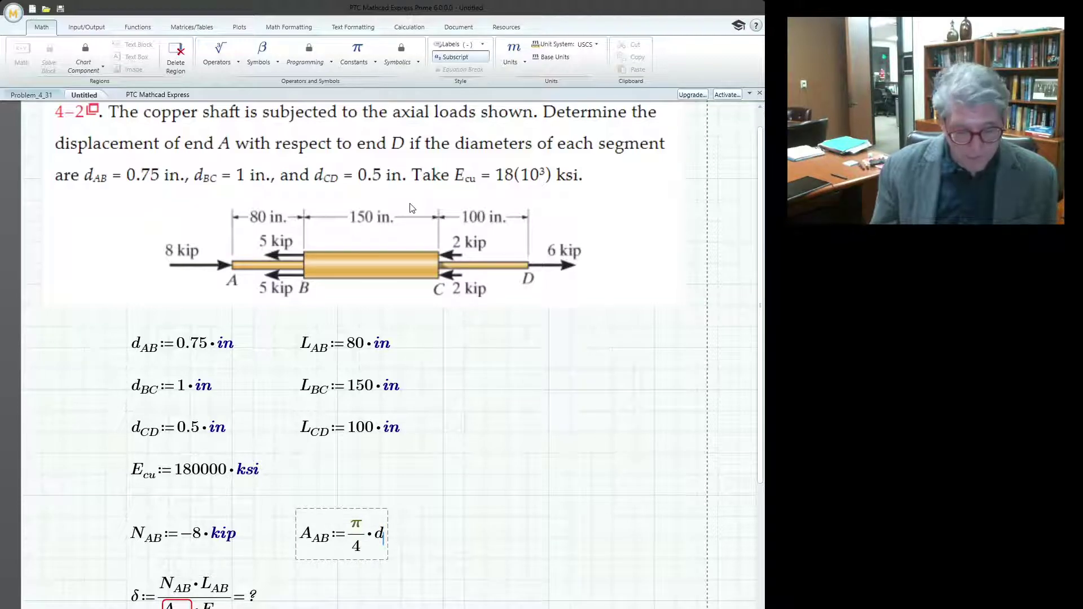
pyautogui.write('AB')
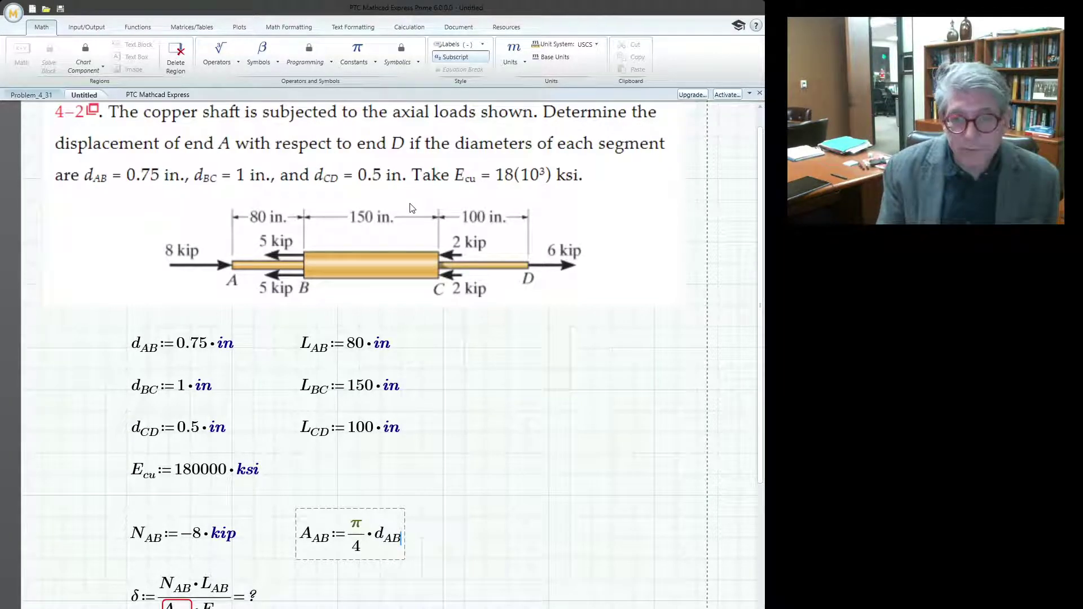
pyautogui.hotkey('shift', '6')
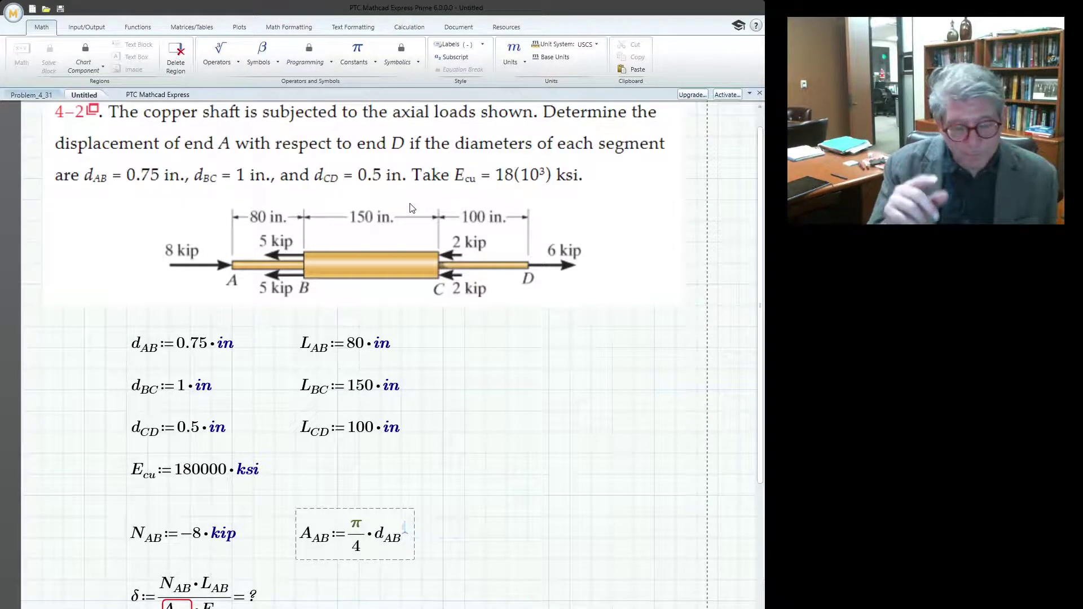
pyautogui.write('2')
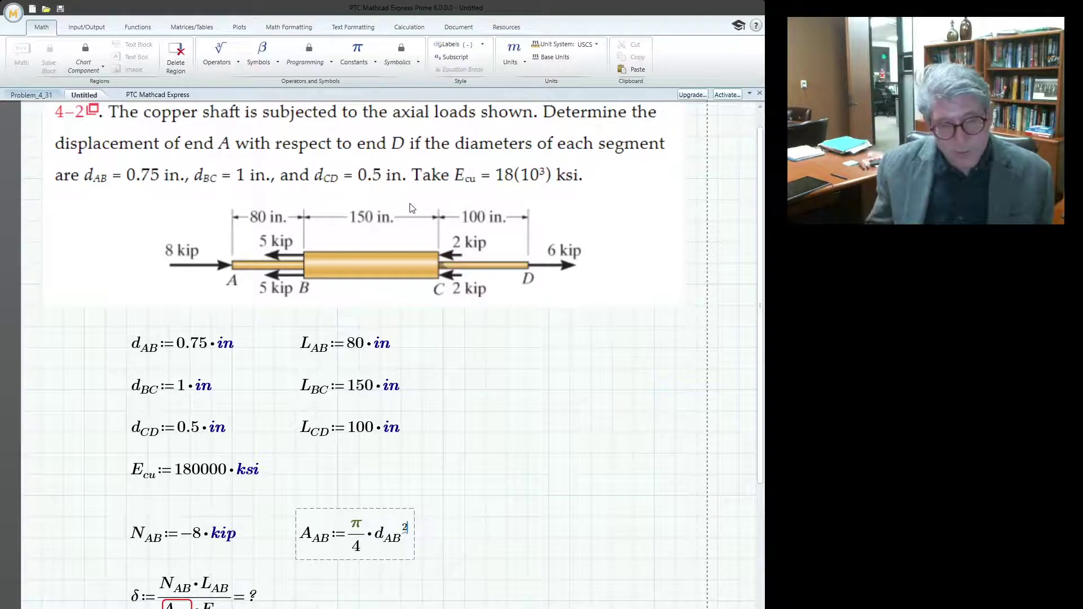
# Evaluate the A_AB definition and express its result in in²
pyautogui.write('=0.003·ft^2')
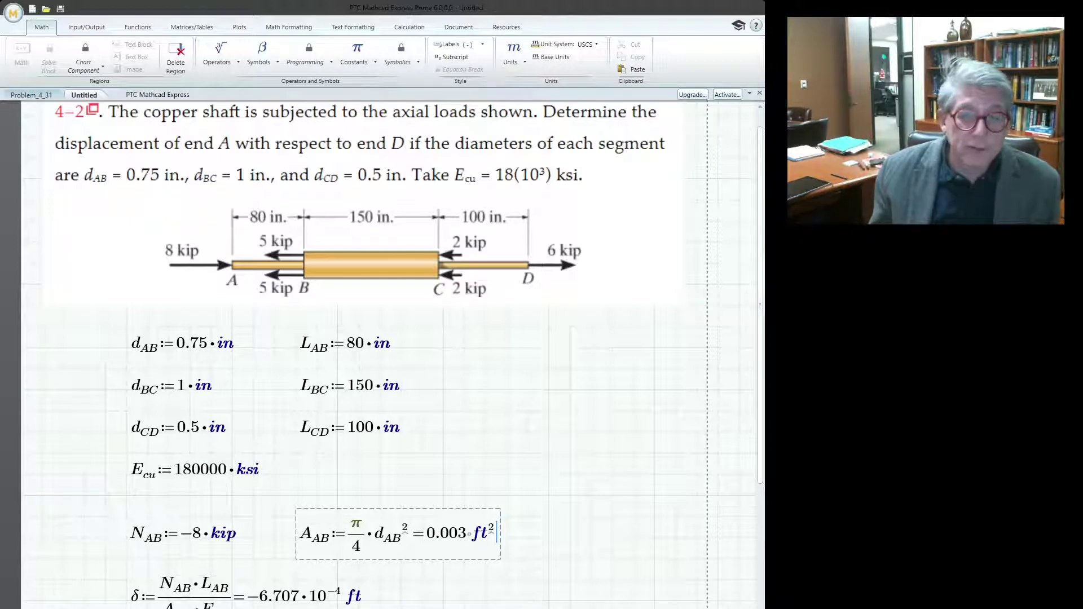
pyautogui.press('Left')
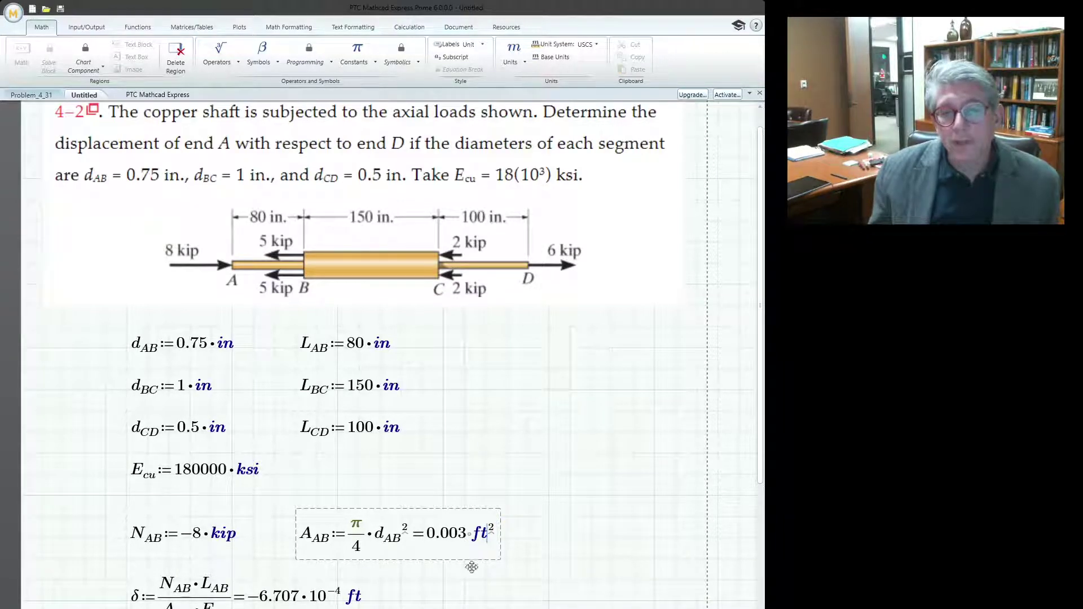
pyautogui.press('BackSpace')
pyautogui.press('BackSpace')
pyautogui.write('in')
pyautogui.click(341, 593)
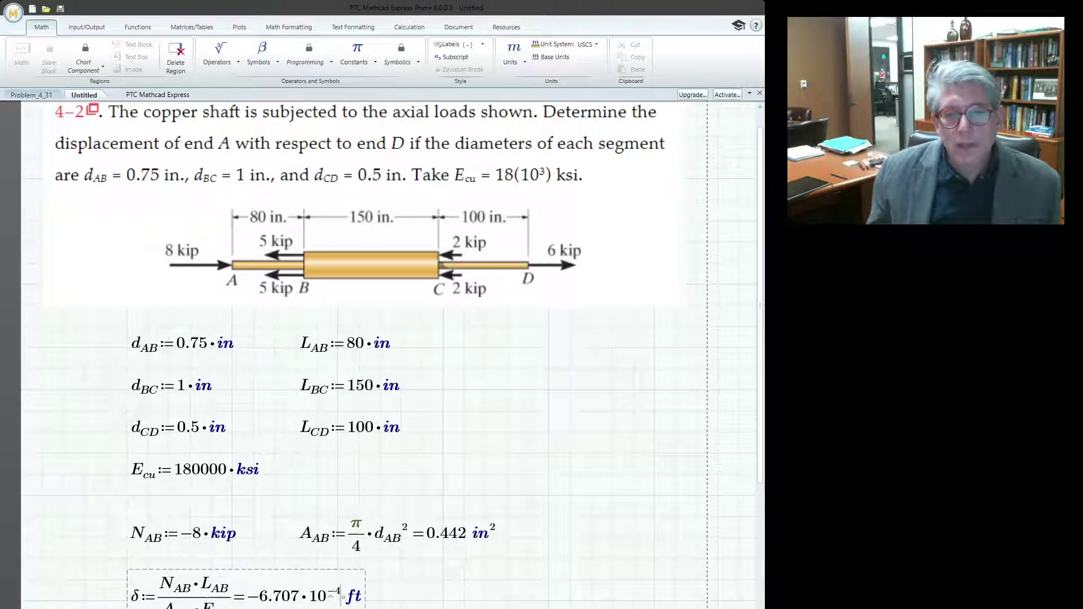
# Rename the displacement variable δ to δ_AB by adding the AB subscript
pyautogui.click(136, 598)
pyautogui.hotkey('ctrl', '-')
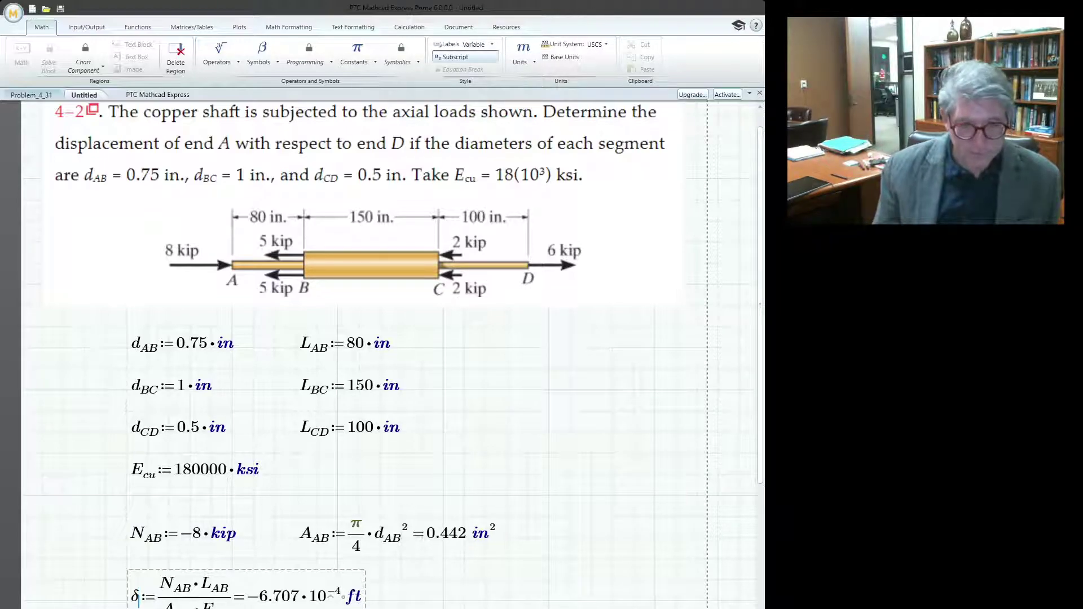
pyautogui.write('AB')
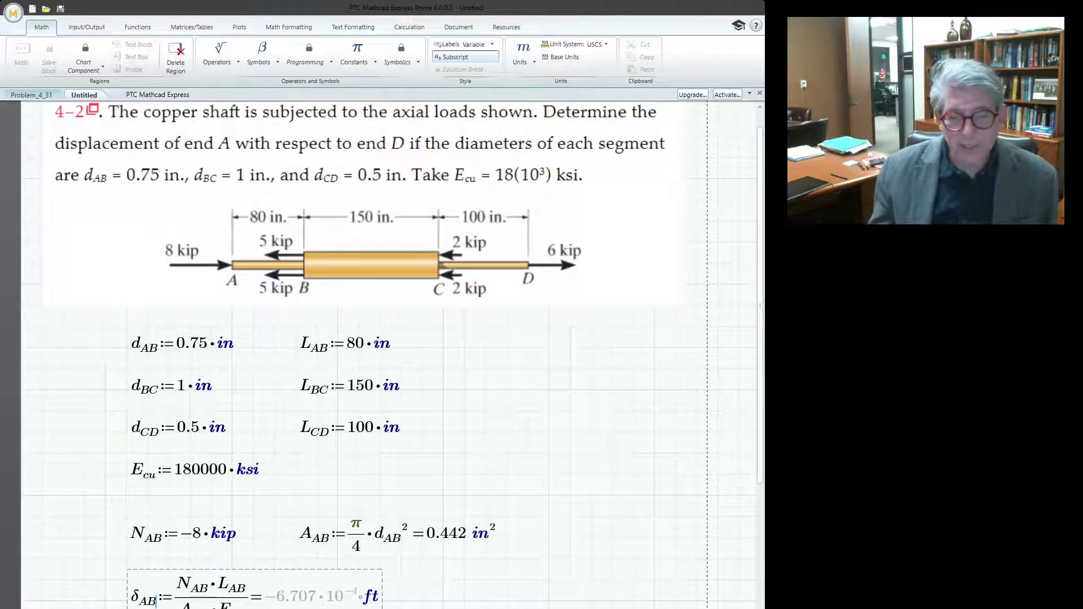
pyautogui.click(442, 599)
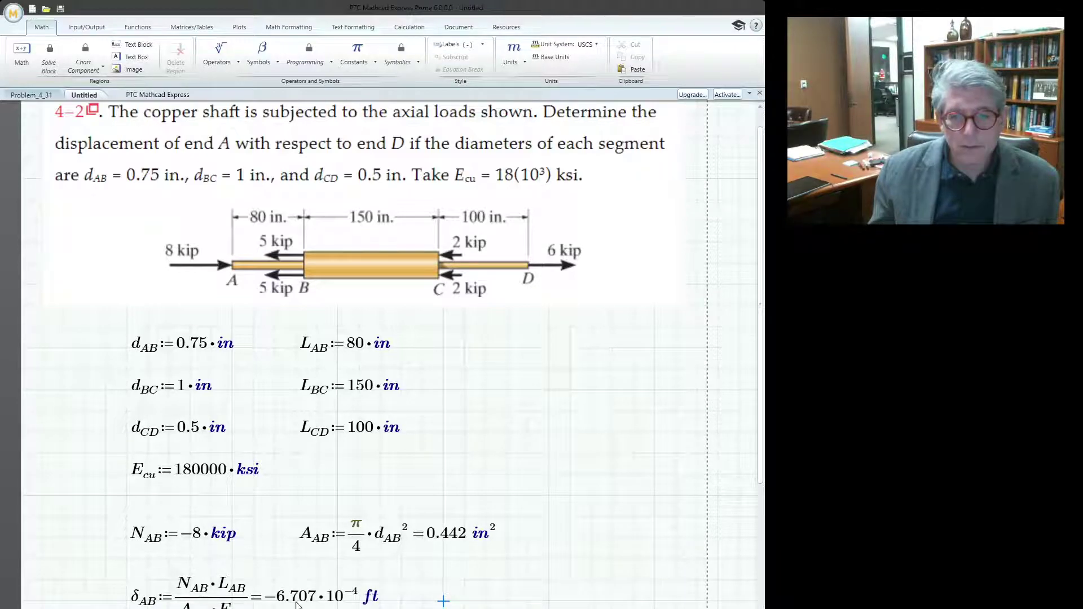
# Express the δ_AB result in inches instead of feet
pyautogui.click(371, 599)
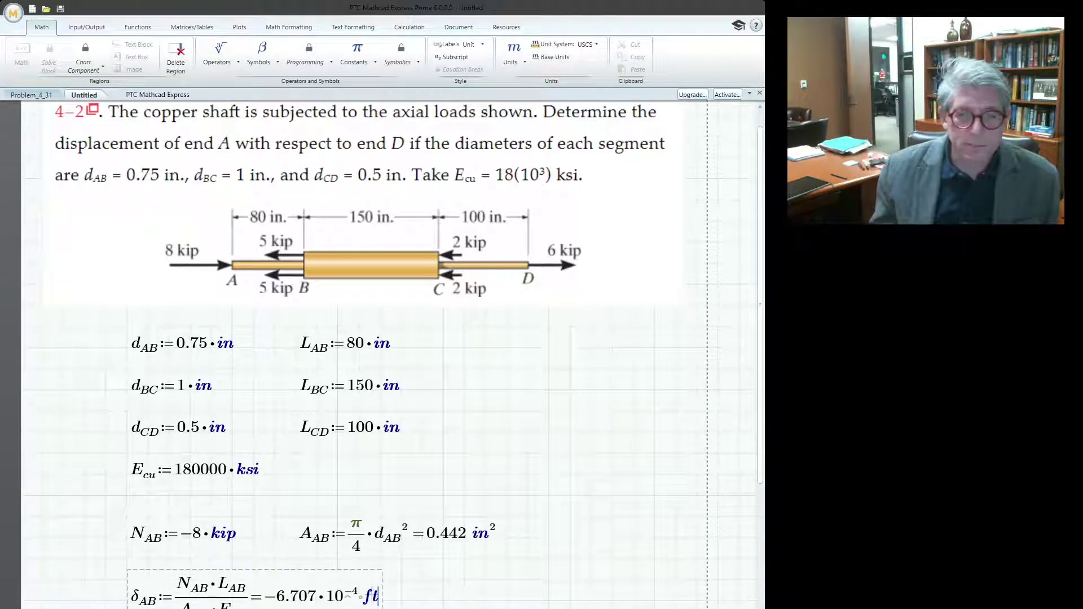
pyautogui.press('BackSpace')
pyautogui.press('BackSpace')
pyautogui.write('in')
pyautogui.press('Return')
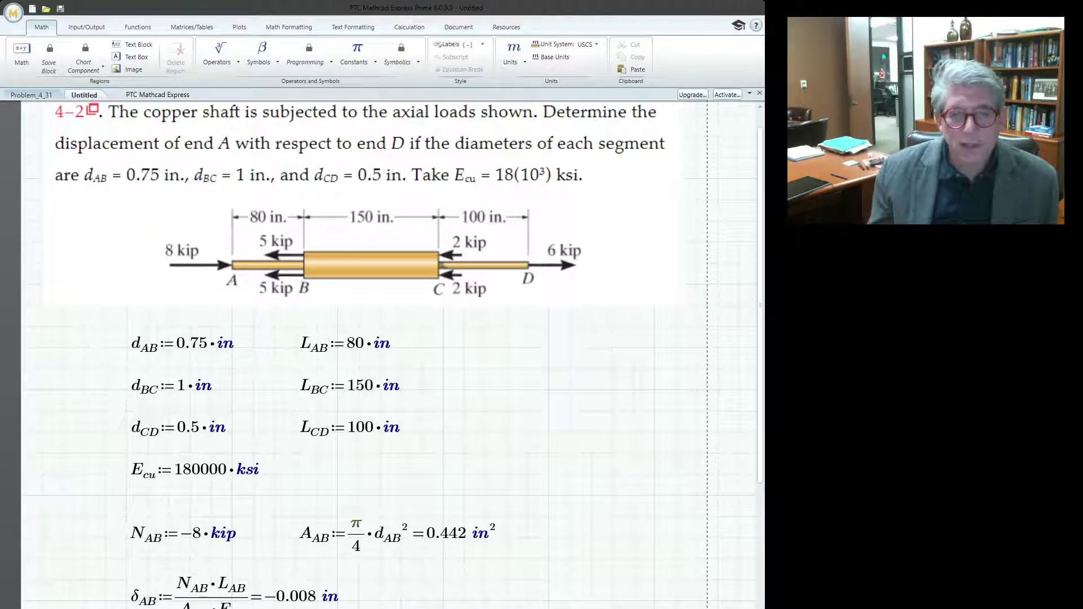
# Move the A_AB definition below the δ_AB equation to test calculation order, and return it beside N_AB
pyautogui.scroll(-4, 253, 566)
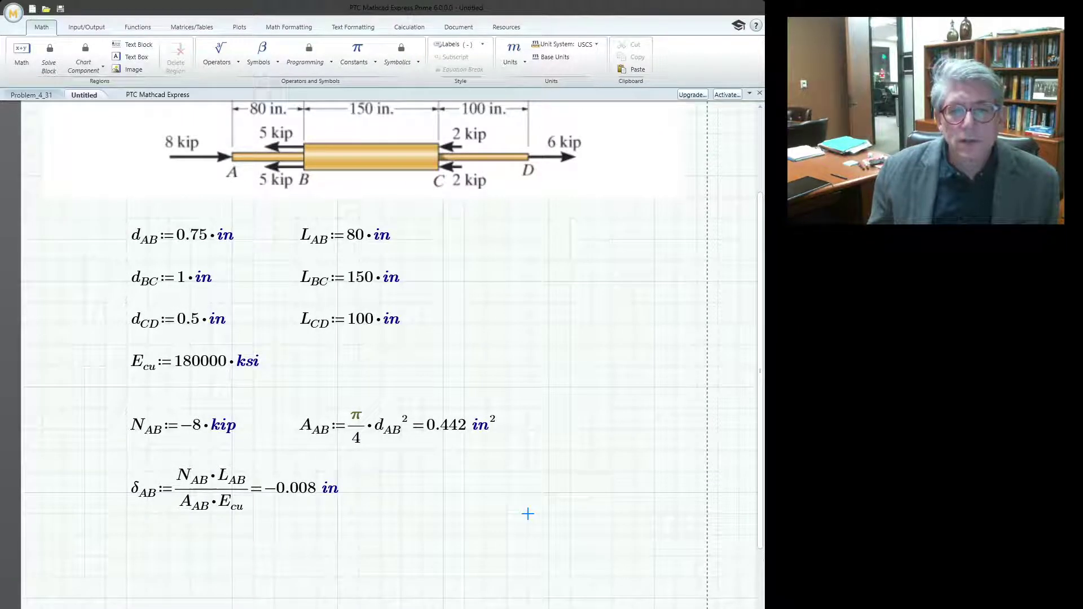
pyautogui.click(309, 435)
pyautogui.moveTo(330, 406); pyautogui.dragTo(217, 553)
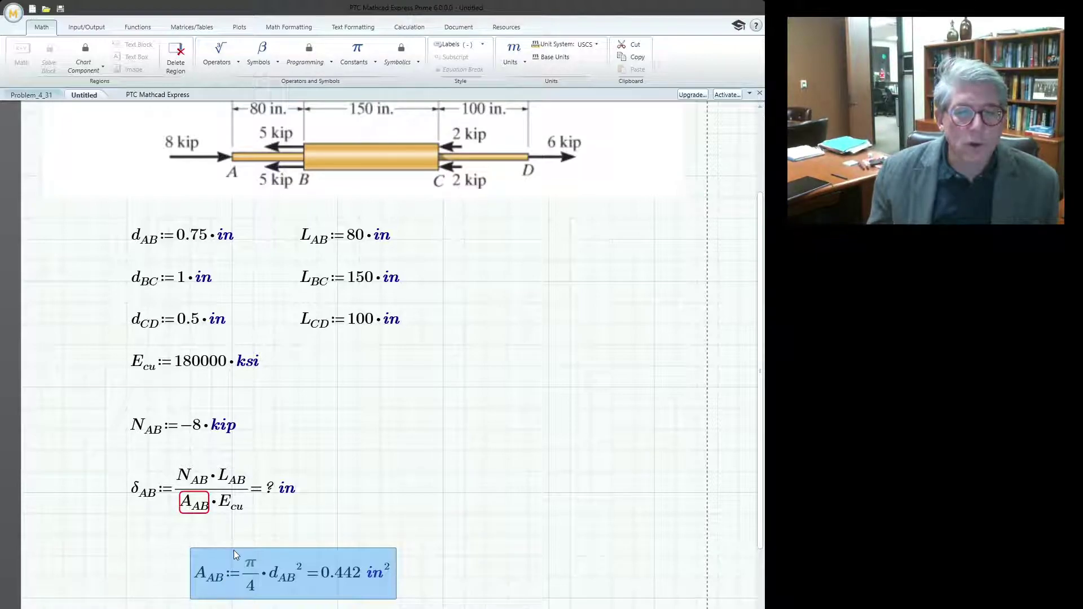
pyautogui.moveTo(236, 546); pyautogui.dragTo(321, 399)
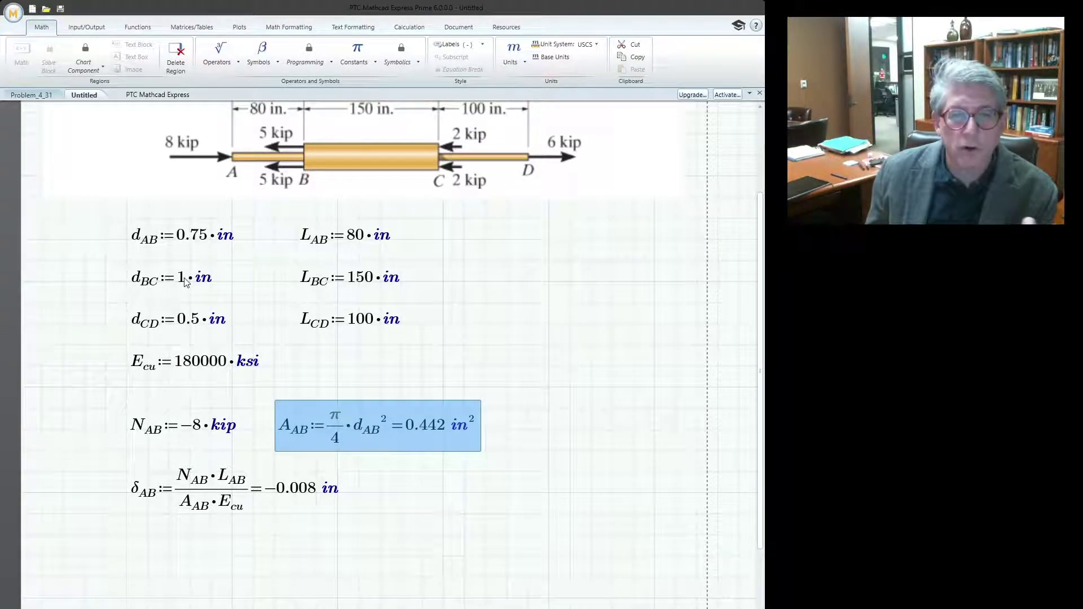
# Try a d_AB value of 0.175 in to test recalculation, and restore d_AB to 0.75 in
pyautogui.click(200, 236)
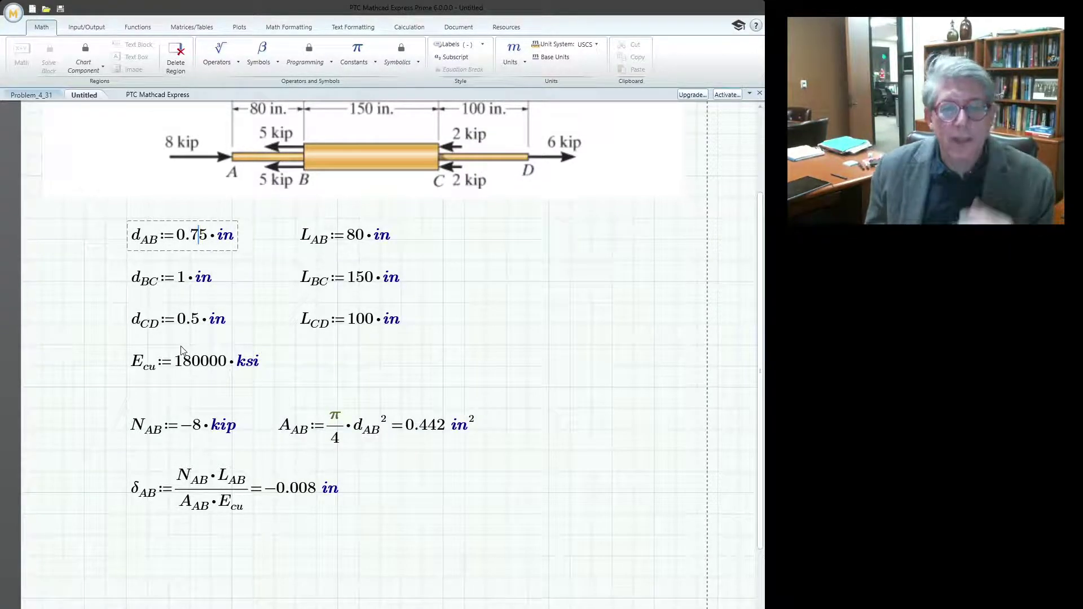
pyautogui.write('1')
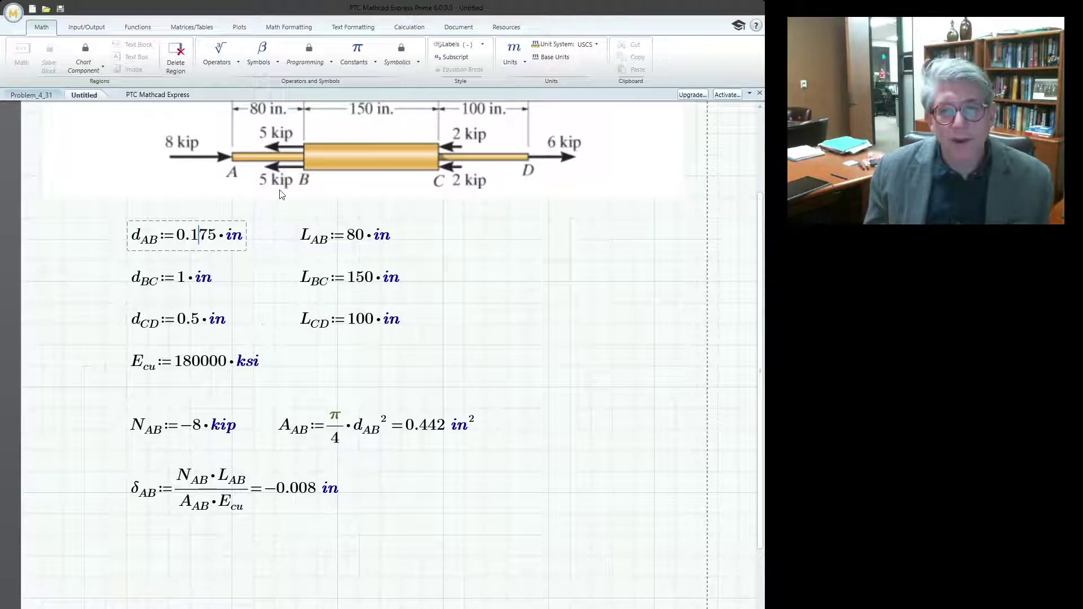
pyautogui.click(570, 307)
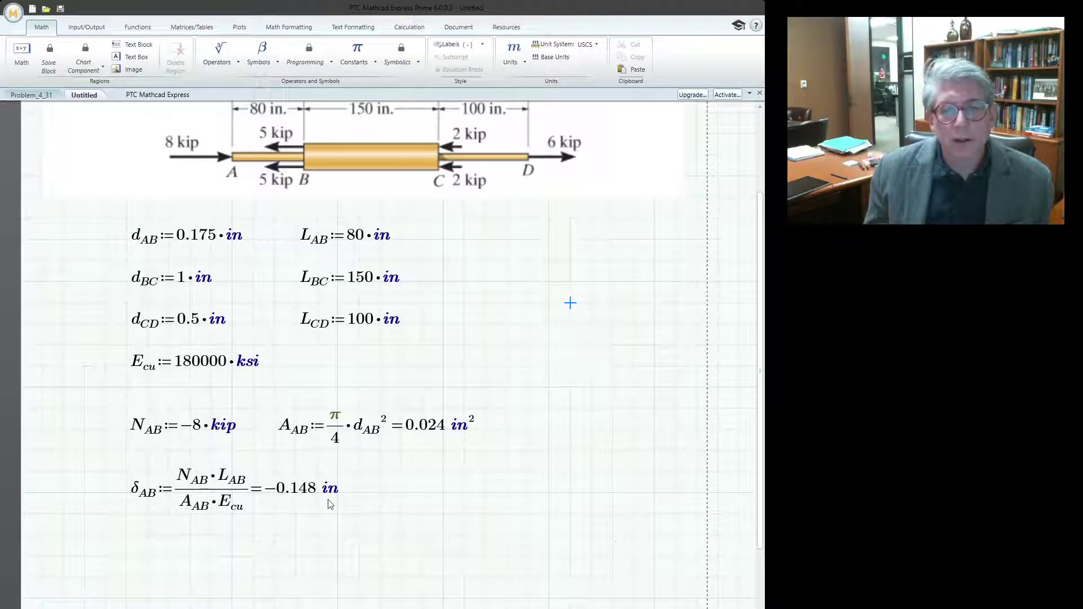
pyautogui.click(198, 236)
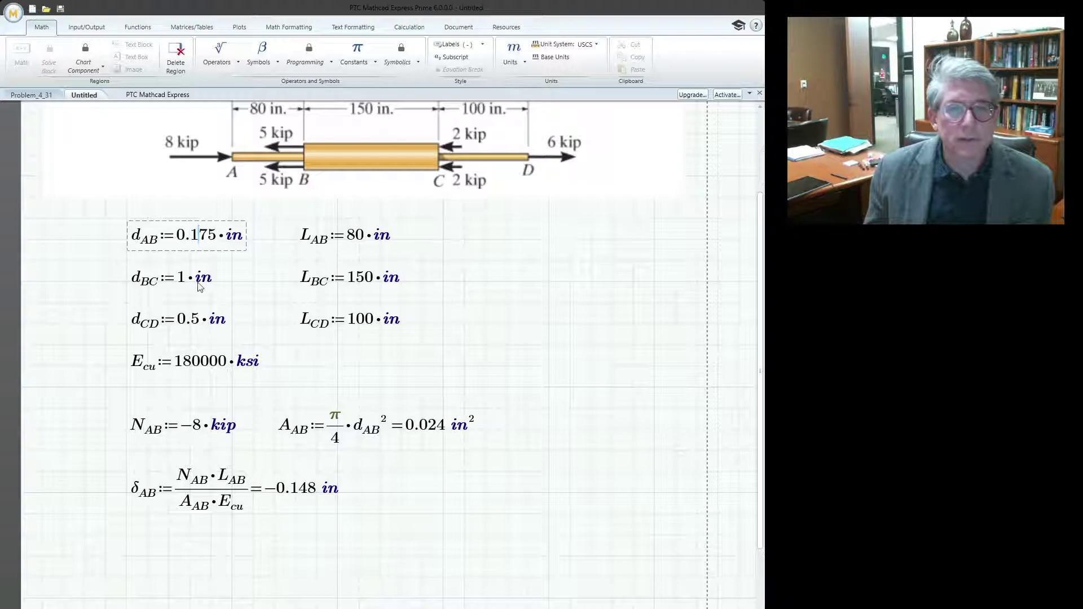
pyautogui.press('BackSpace')
pyautogui.click(379, 556)
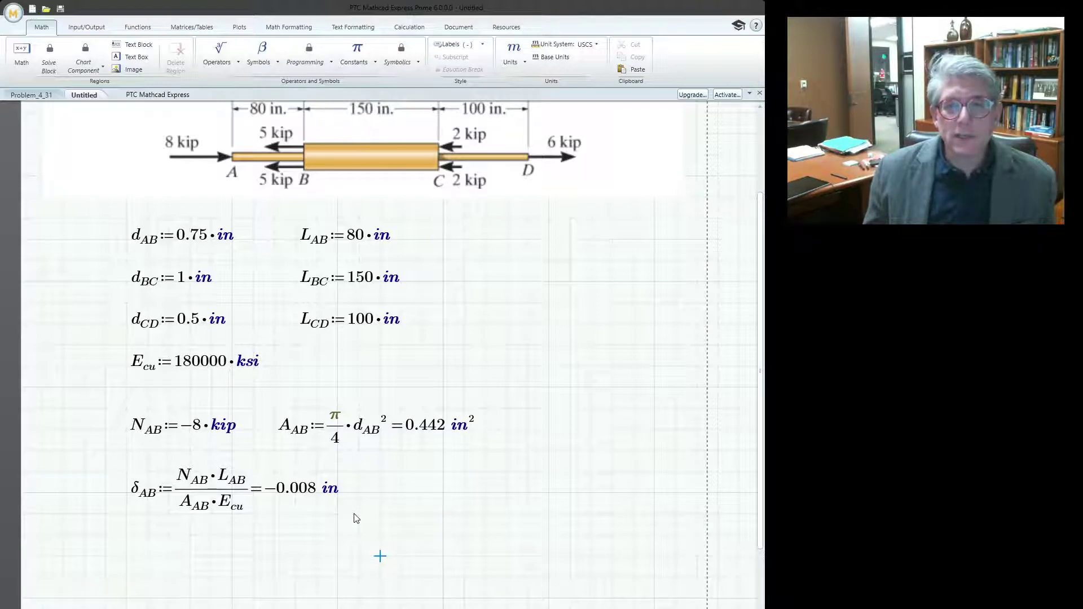
# Copy the N_AB, A_AB and δ_AB regions and paste the set directly below the δ_AB equation
pyautogui.moveTo(99, 398); pyautogui.dragTo(546, 544)
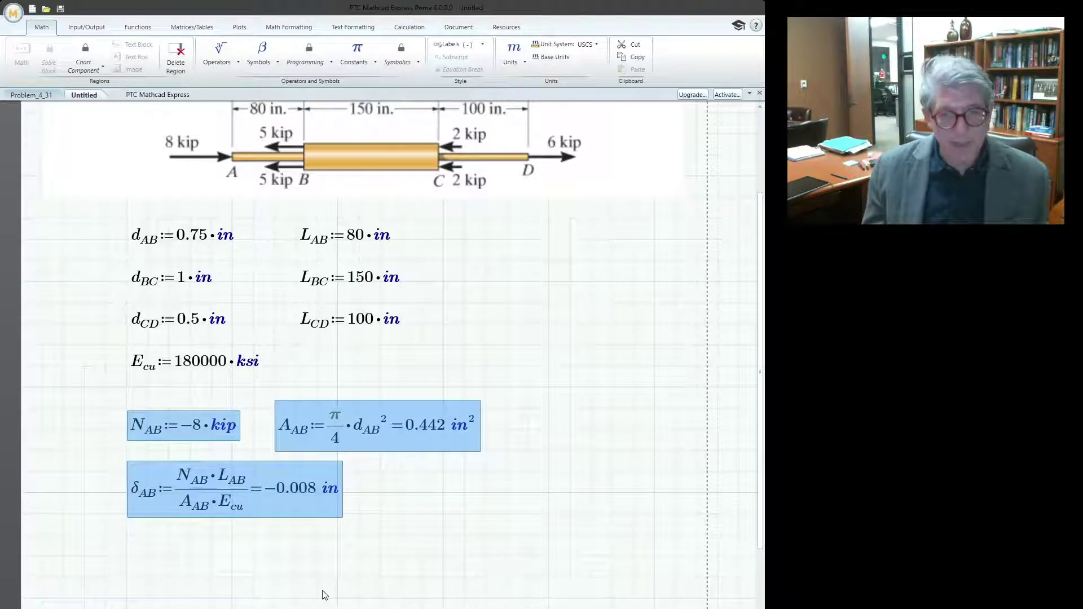
pyautogui.hotkey('ctrl', 'c')
pyautogui.click(130, 564)
pyautogui.hotkey('ctrl', 'v')
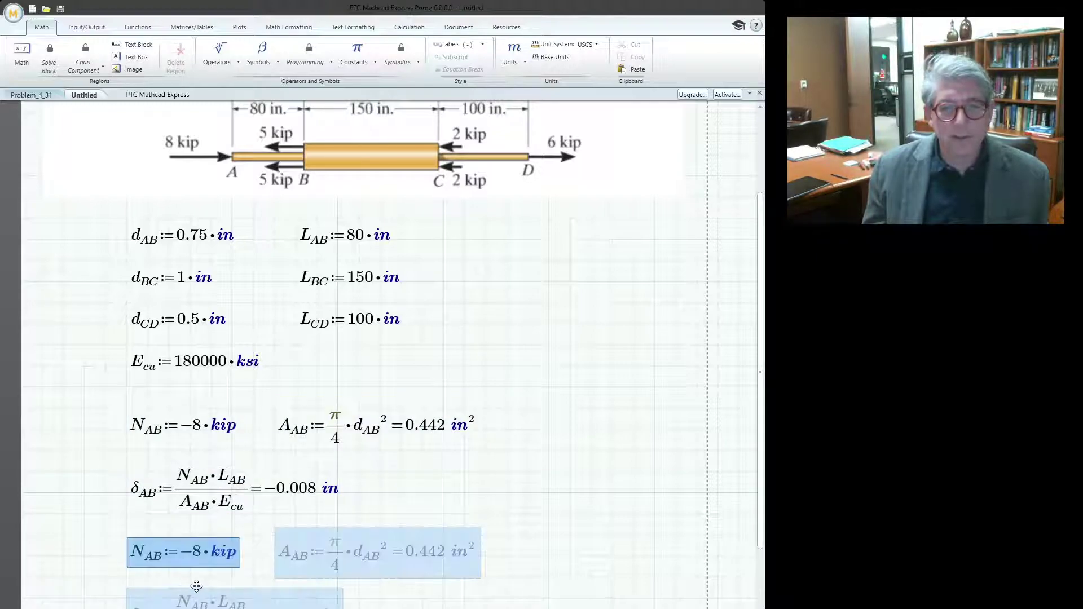
# Change the copied internal force definition to N_BC := 2 kip
pyautogui.click(158, 534)
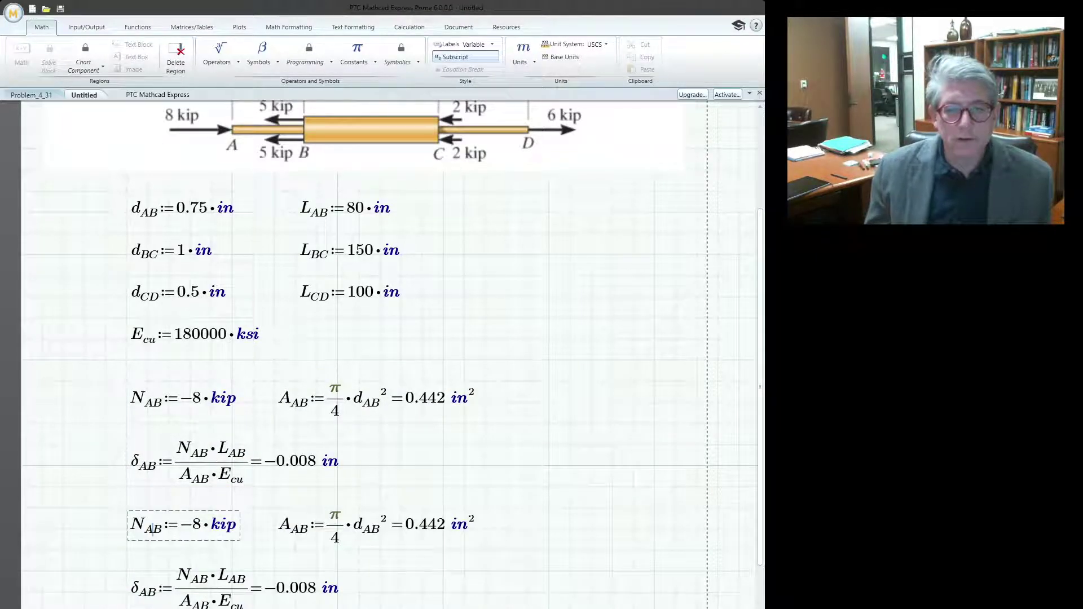
pyautogui.press('BackSpace')
pyautogui.press('BackSpace')
pyautogui.write('BC')
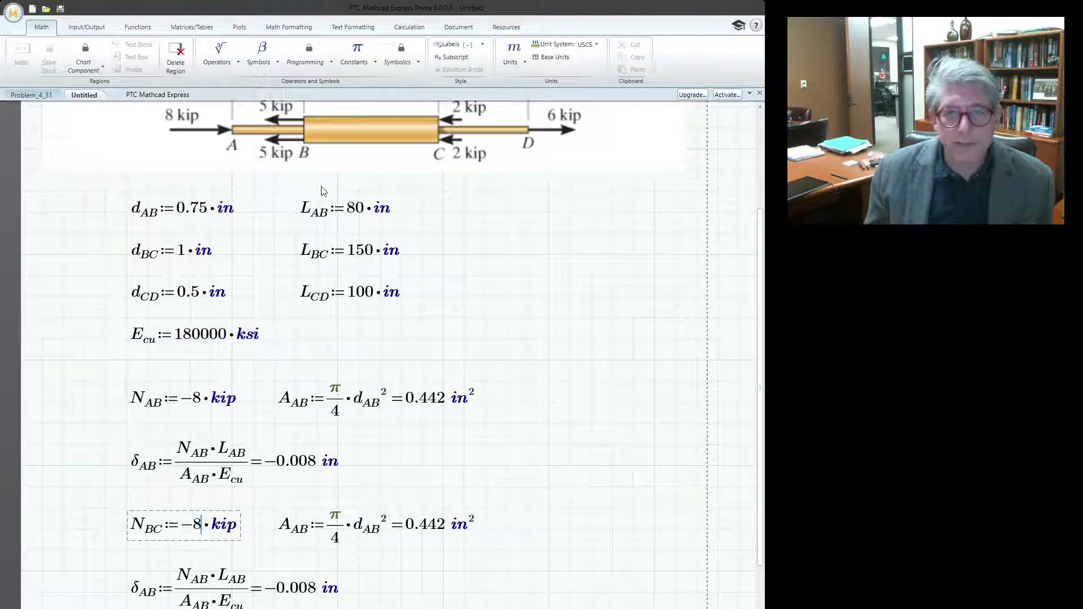
pyautogui.scroll(1, 290, 314)
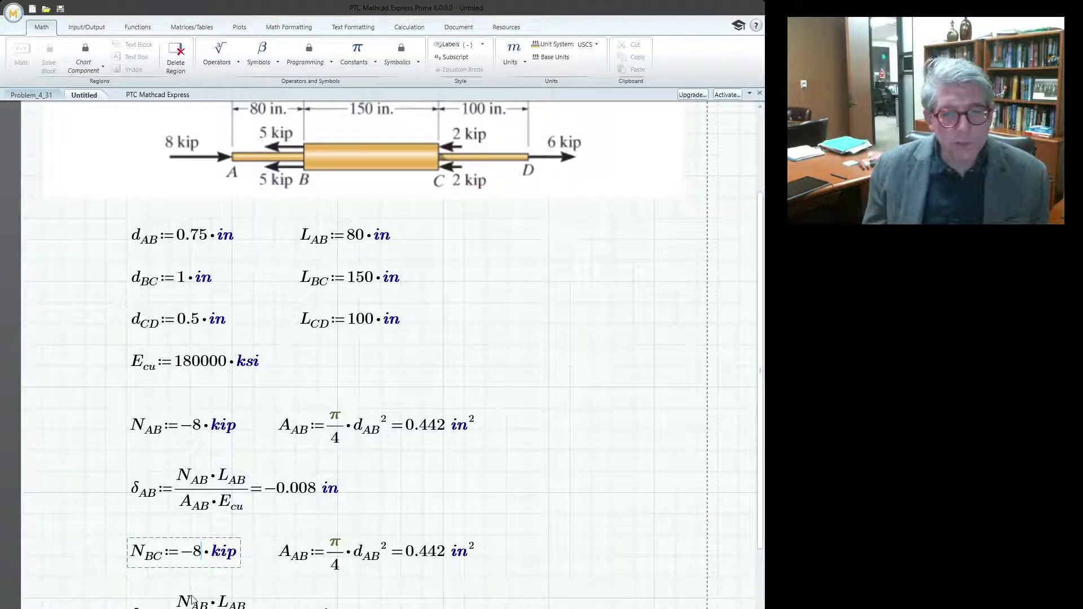
pyautogui.press('BackSpace')
pyautogui.press('BackSpace')
pyautogui.write('2')
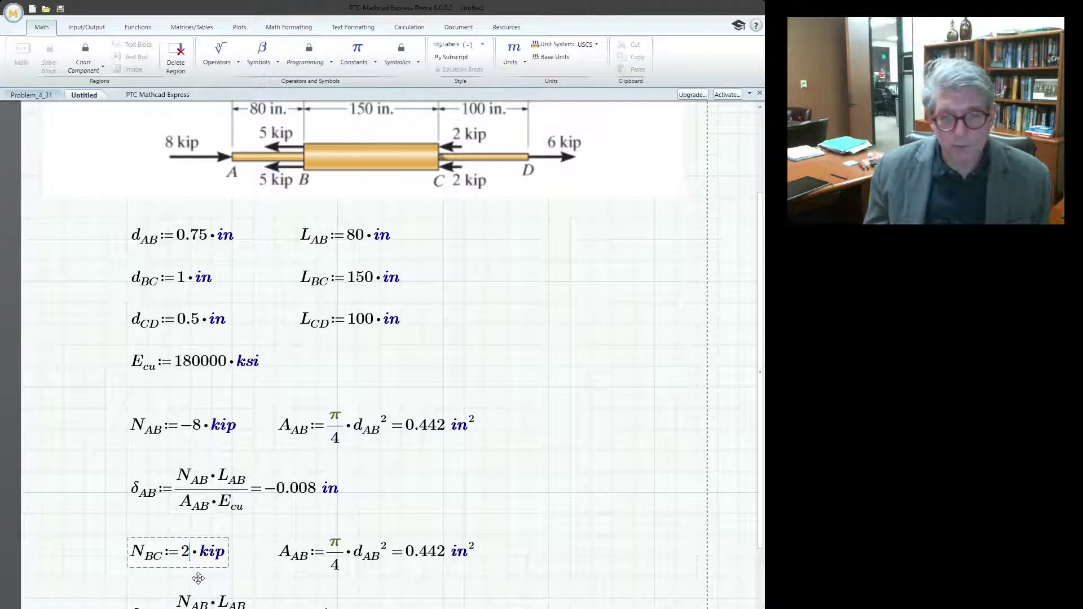
# Change the subscripts in the copied area definition to BC so it reads A_BC := π/4·d_BC²
pyautogui.click(303, 561)
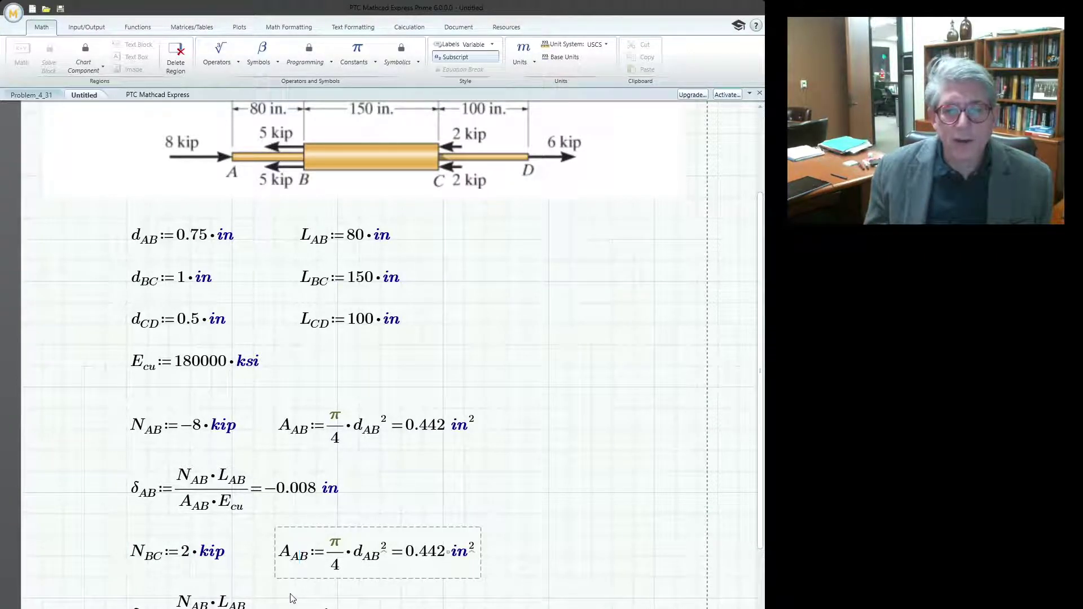
pyautogui.write('C')
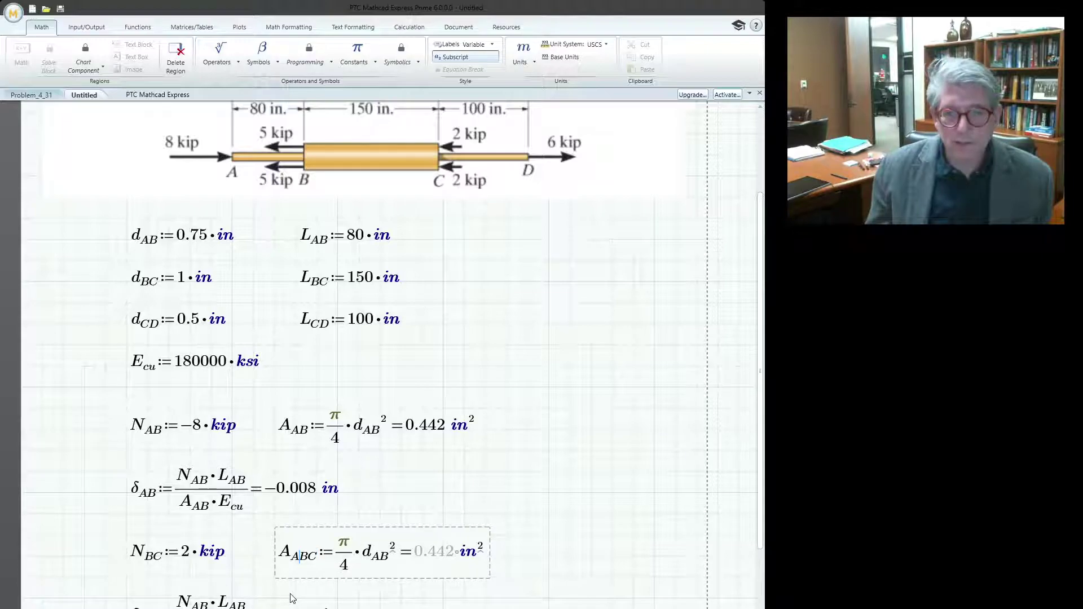
pyautogui.press('BackSpace')
pyautogui.click(372, 561)
pyautogui.press('BackSpace')
pyautogui.press('Right')
pyautogui.write('C')
pyautogui.press('Return')
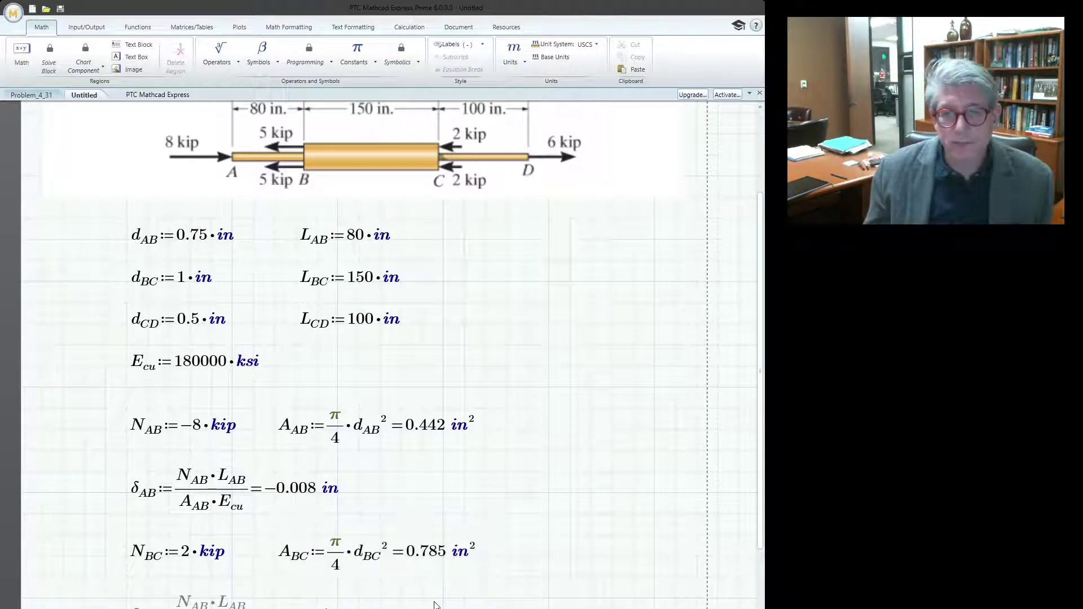
# Change the subscripts in the copied displacement equation to BC so it reads δ_BC := N_BC·L_BC/(A_BC·E_cu)
pyautogui.click(203, 601)
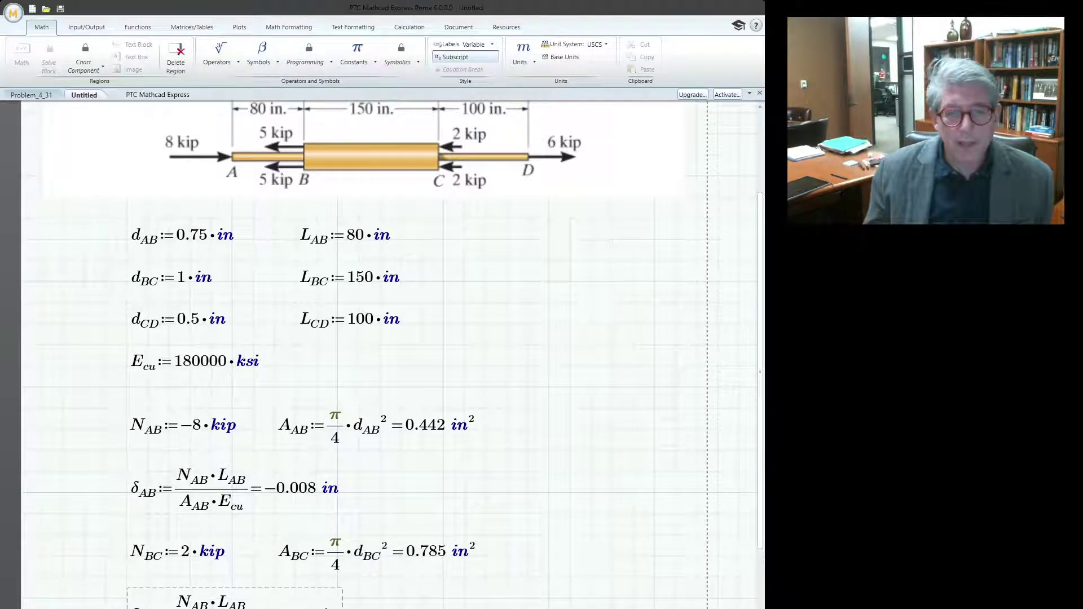
pyautogui.write('C')
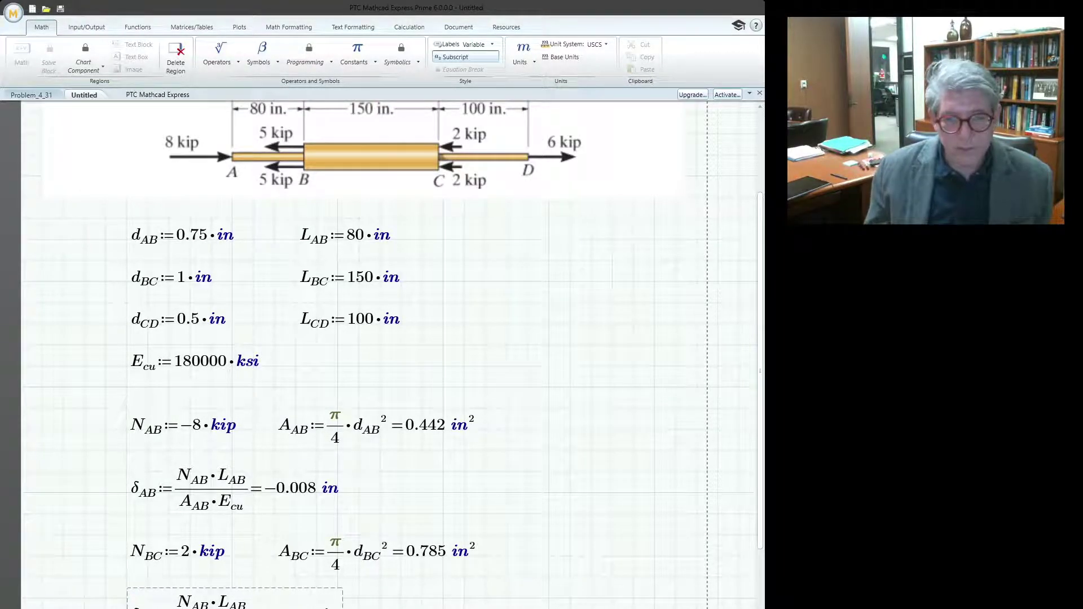
pyautogui.doubleClick(201, 604)
pyautogui.write('BC')
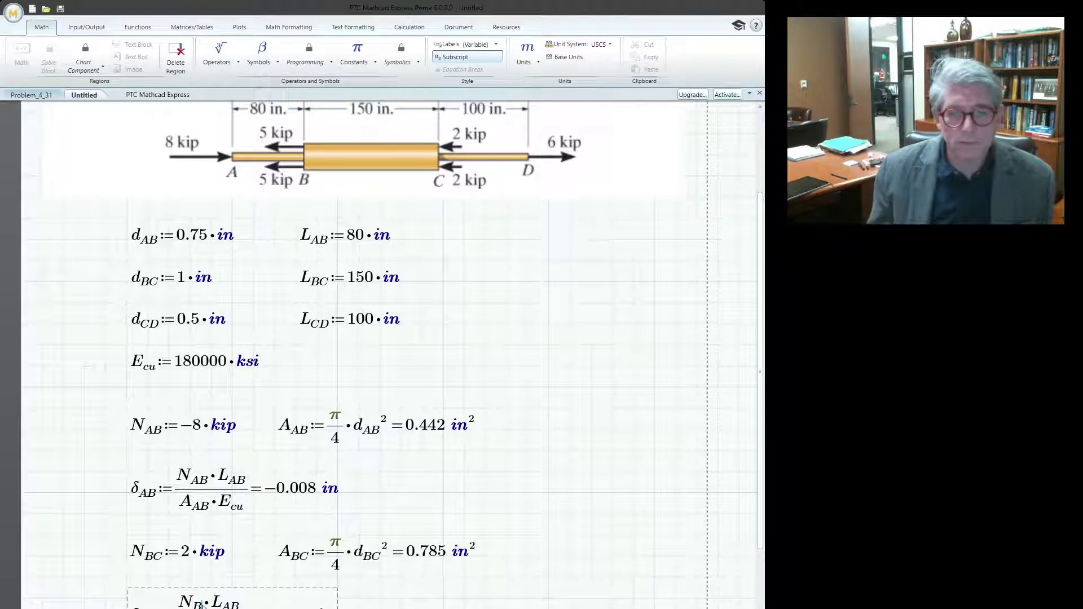
pyautogui.click(241, 605)
pyautogui.doubleClick(242, 605)
pyautogui.write('BC')
pyautogui.press('Right')
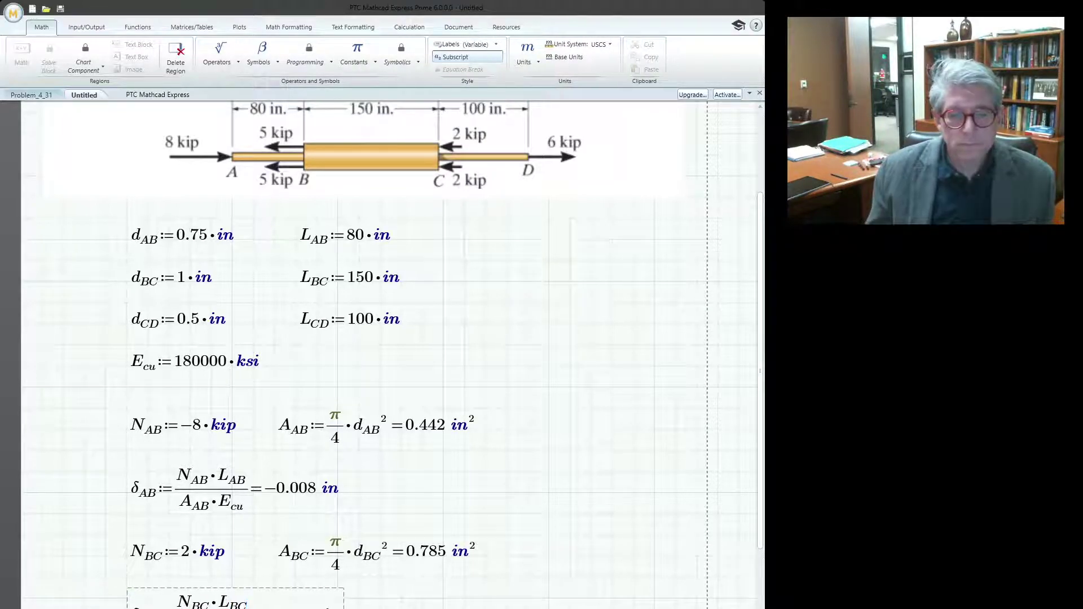
pyautogui.press('Right')
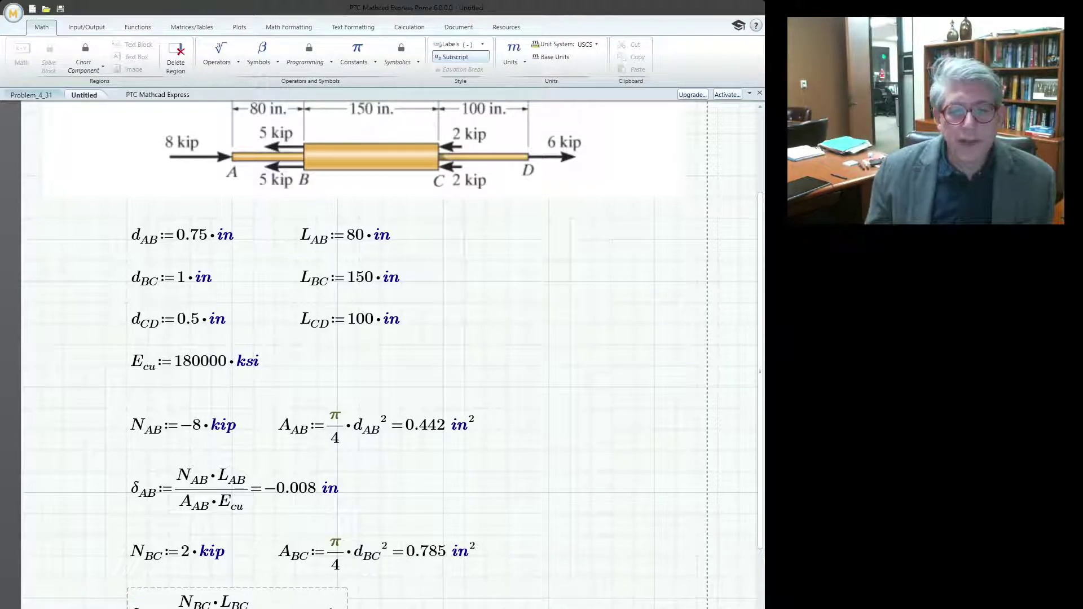
pyautogui.press('Right')
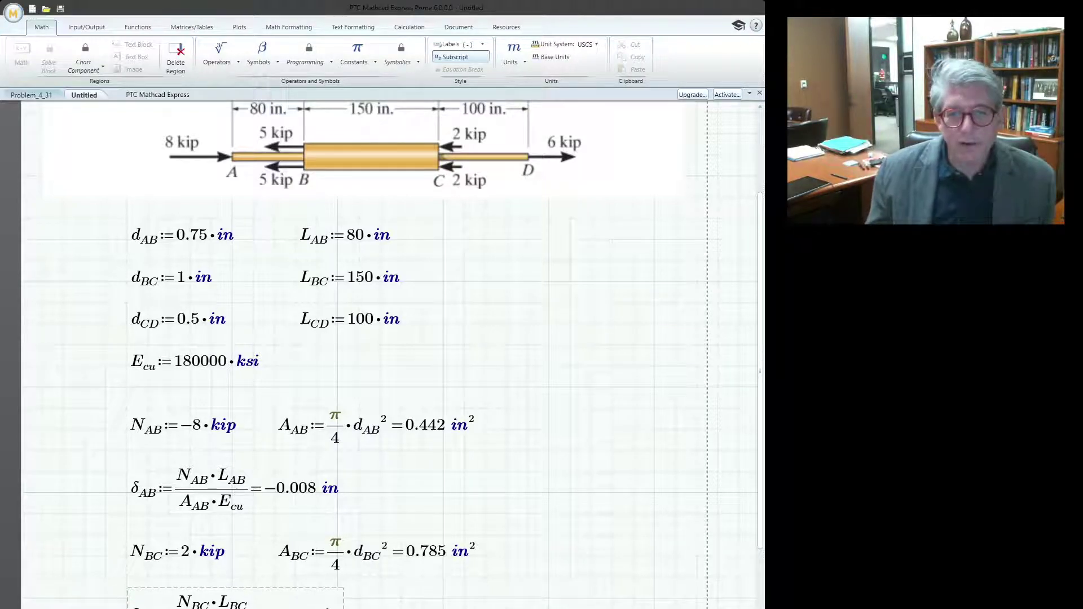
pyautogui.scroll(-3, 485, 564)
pyautogui.click(485, 563)
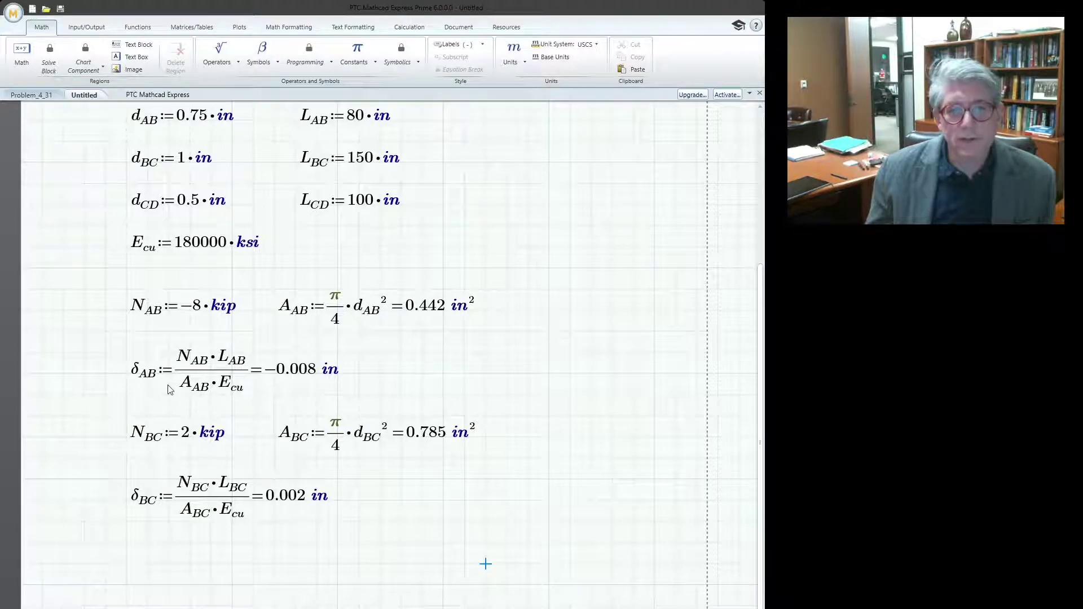
# Paste another copy of the segment AB regions below the δ_BC equation and rename the pasted force variable to N_CD
pyautogui.click(136, 584)
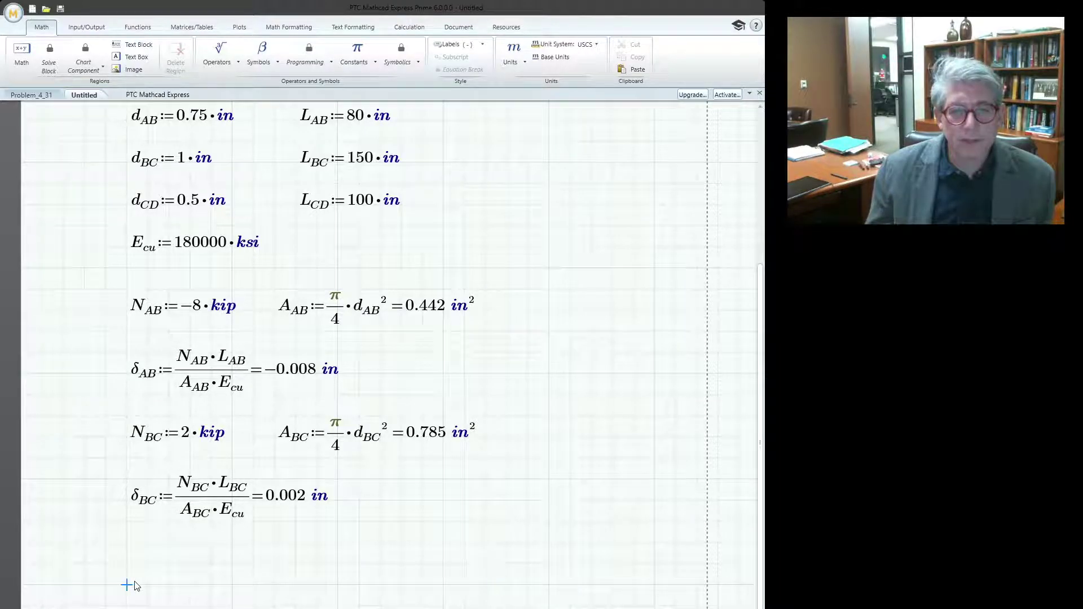
pyautogui.hotkey('ctrl', 'v')
pyautogui.click(165, 589)
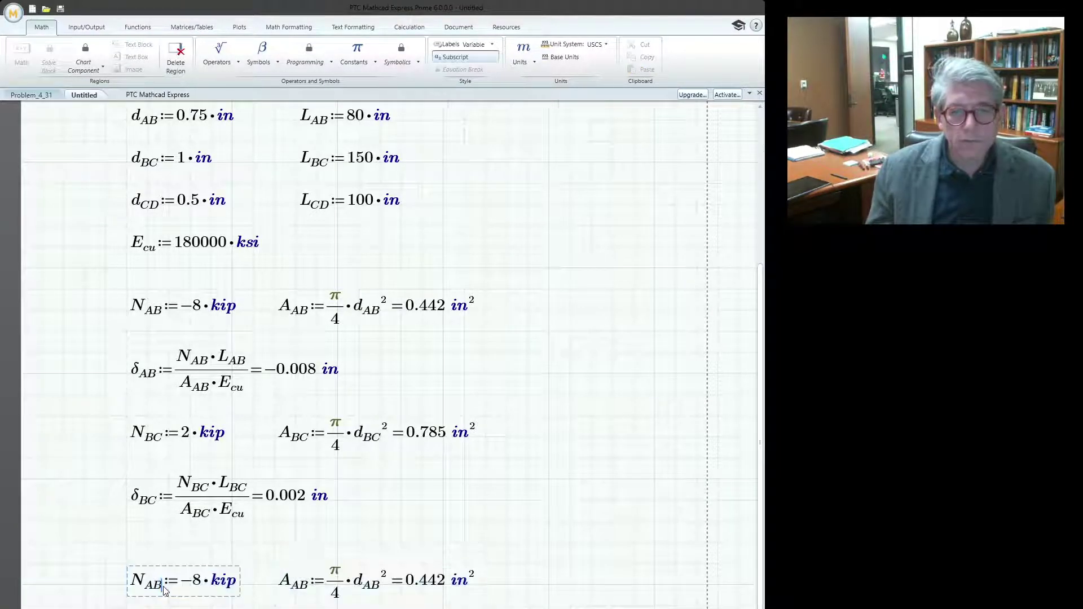
pyautogui.press('BackSpace')
pyautogui.press('BackSpace')
pyautogui.write('CD')
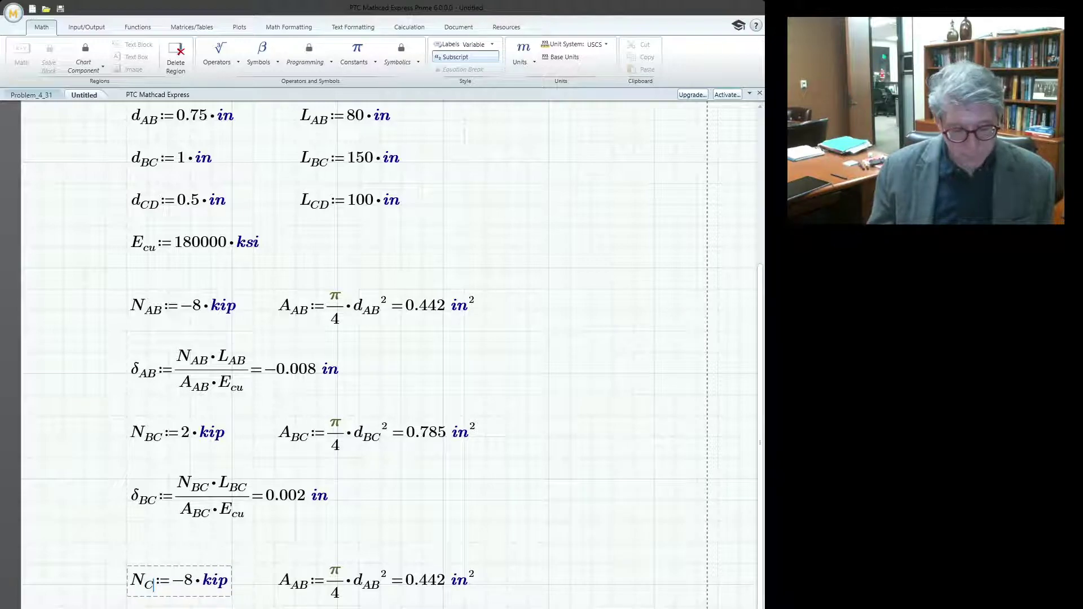
# Change the subscripts in the newly pasted area and displacement equations to CD, giving A_CD := π/4·d_CD² and δ_CD := N_CD·L_CD/(A_CD·E_cu)
pyautogui.click(309, 595)
pyautogui.press('BackSpace')
pyautogui.press('BackSpace')
pyautogui.write('CD')
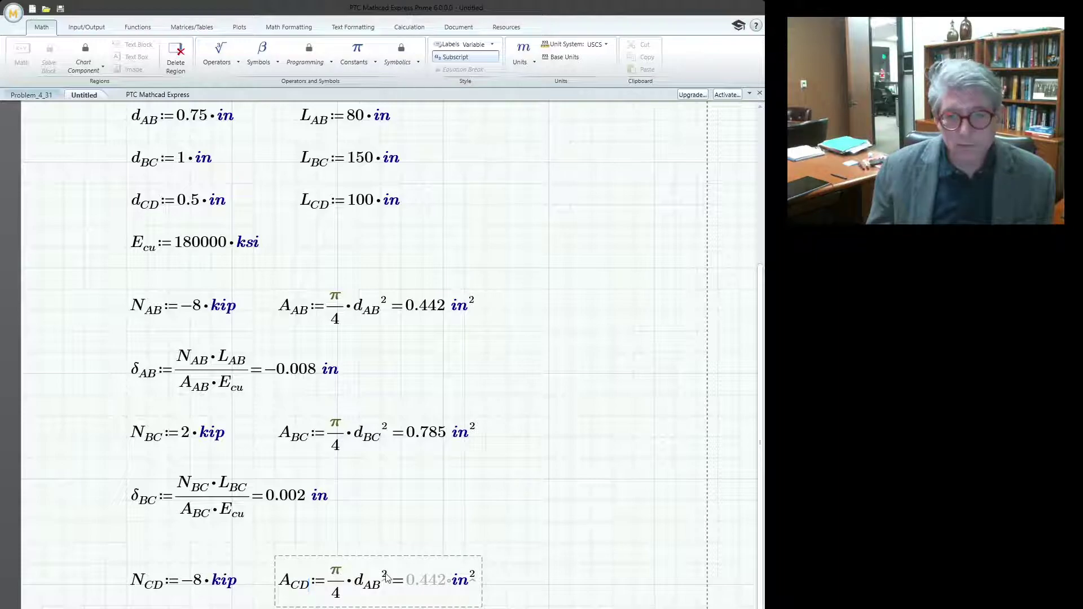
pyautogui.click(378, 595)
pyautogui.press('BackSpace')
pyautogui.press('BackSpace')
pyautogui.write('CD')
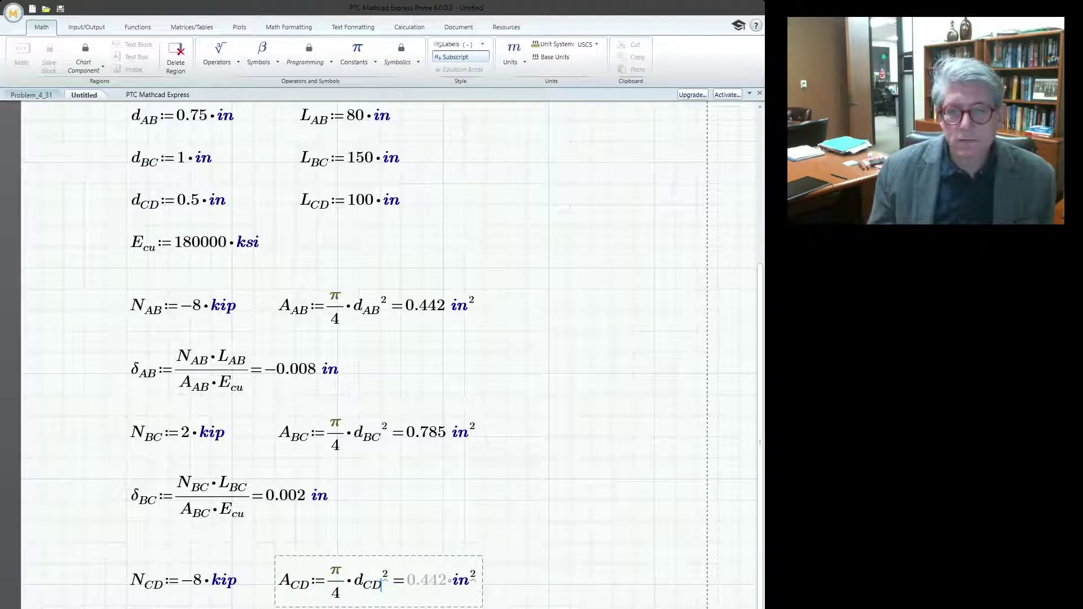
pyautogui.press('Return')
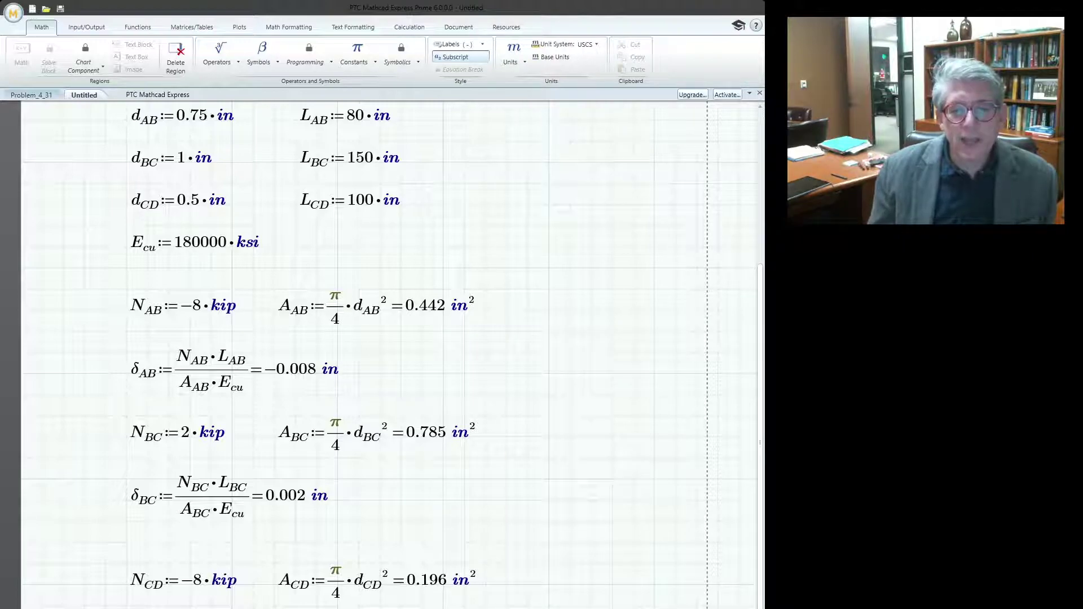
pyautogui.press('Escape')
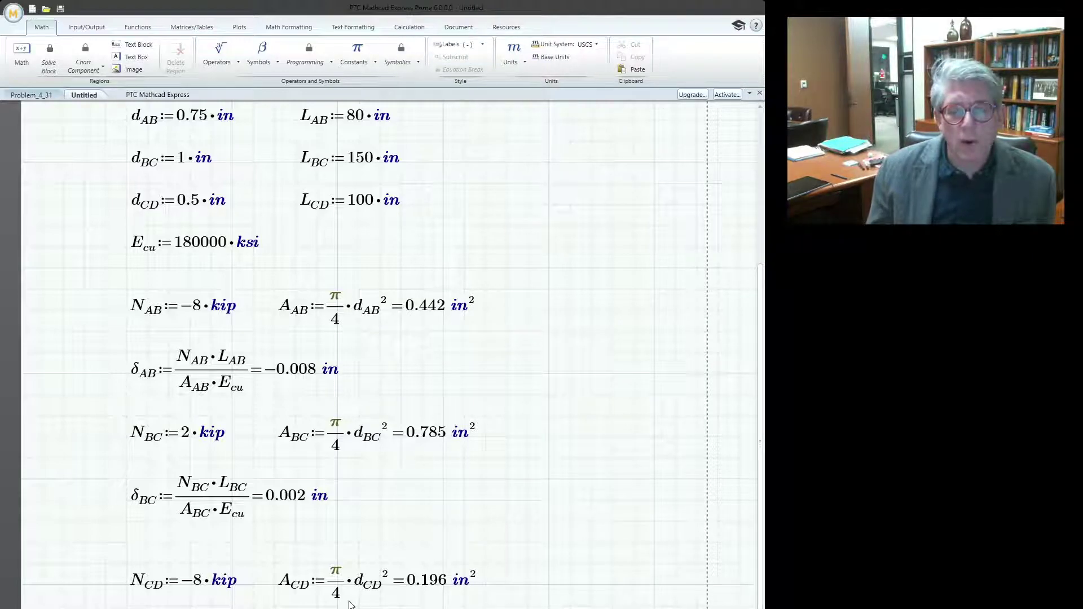
# Check the loads on segment CD in the figure and set the internal force definition to N_CD := 6 kip
pyautogui.scroll(-1, 349, 605)
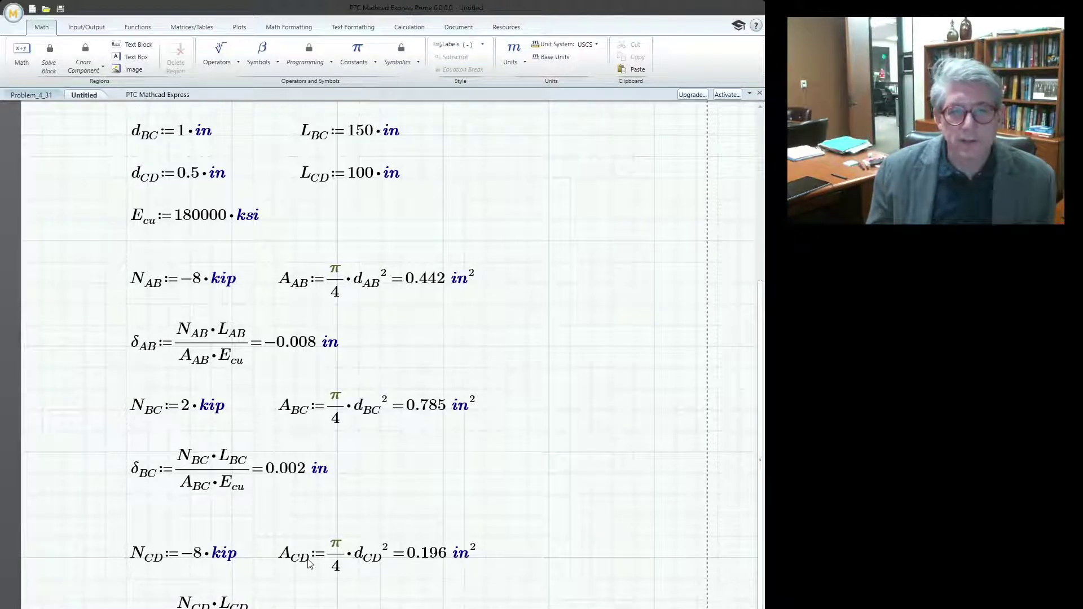
pyautogui.scroll(8, 189, 561)
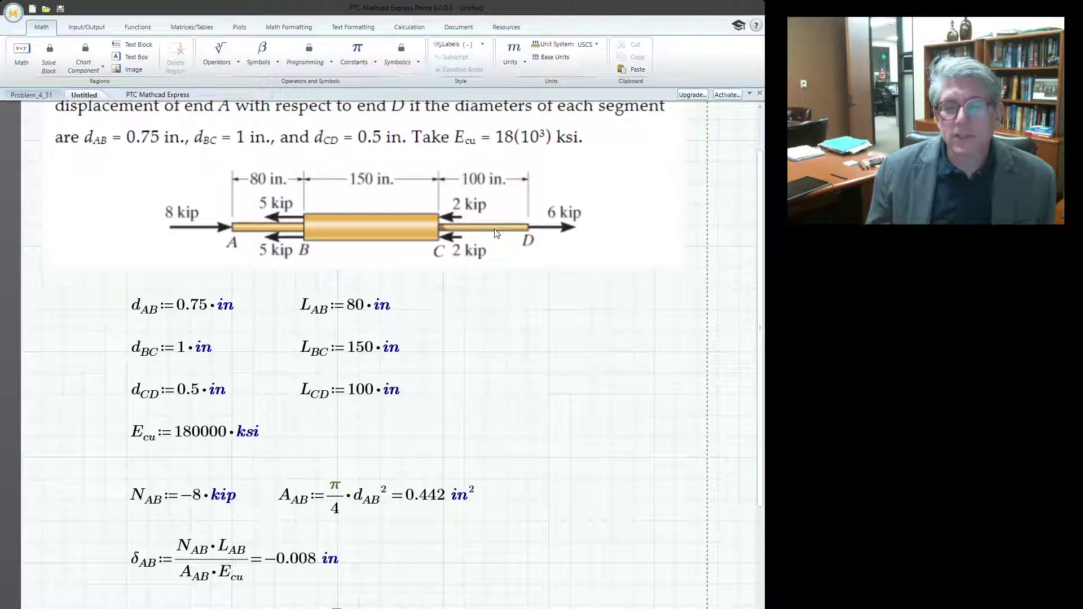
pyautogui.scroll(-3, 430, 420)
pyautogui.scroll(-3, 429, 429)
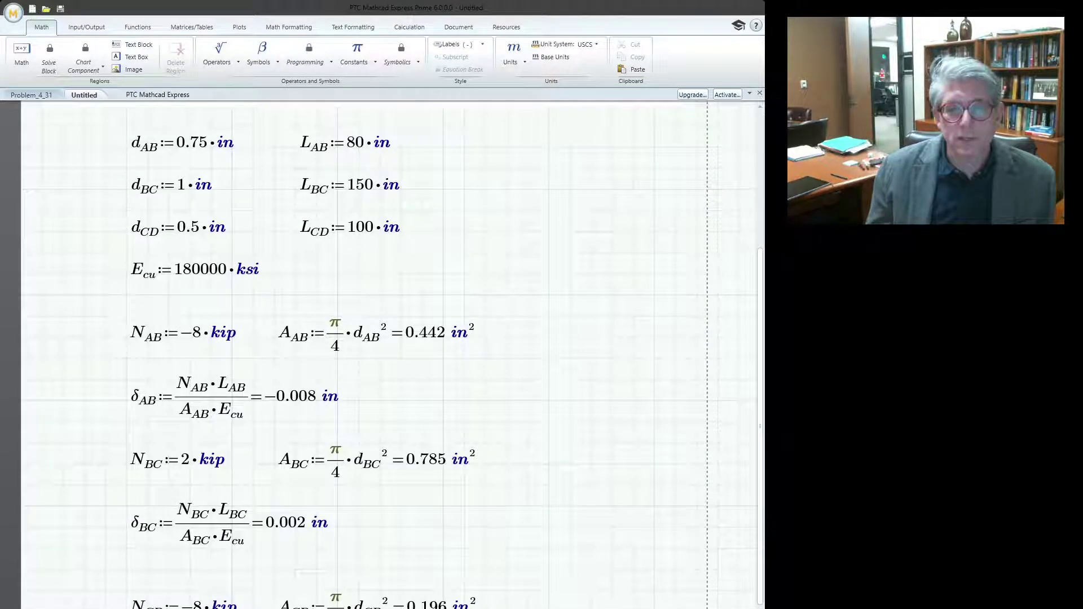
pyautogui.click(208, 604)
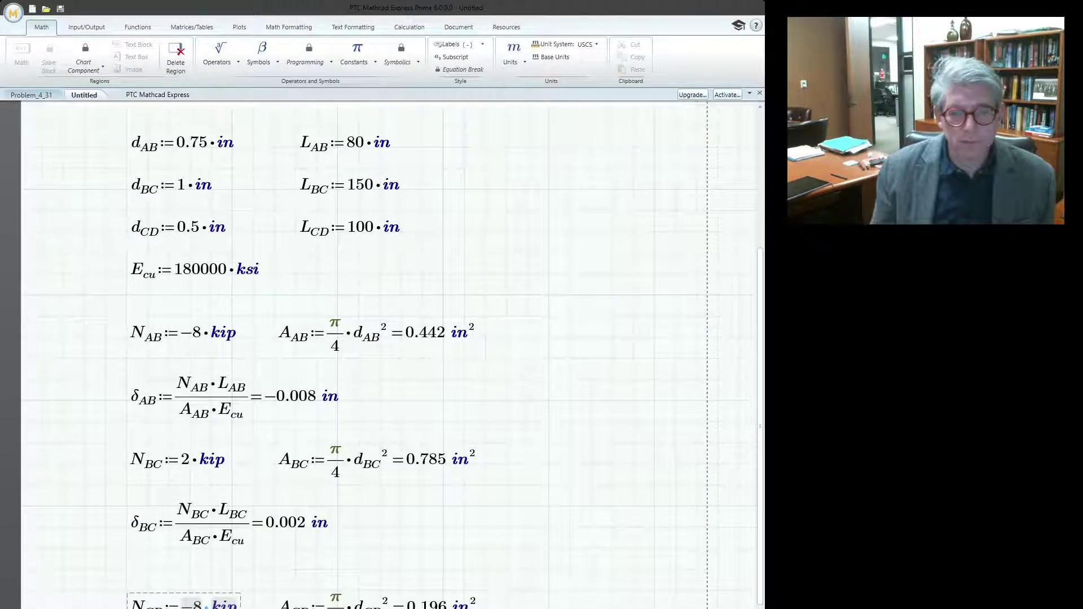
pyautogui.moveTo(208, 604); pyautogui.dragTo(193, 603)
pyautogui.press('BackSpace')
pyautogui.press('BackSpace')
pyautogui.write('6*kip')
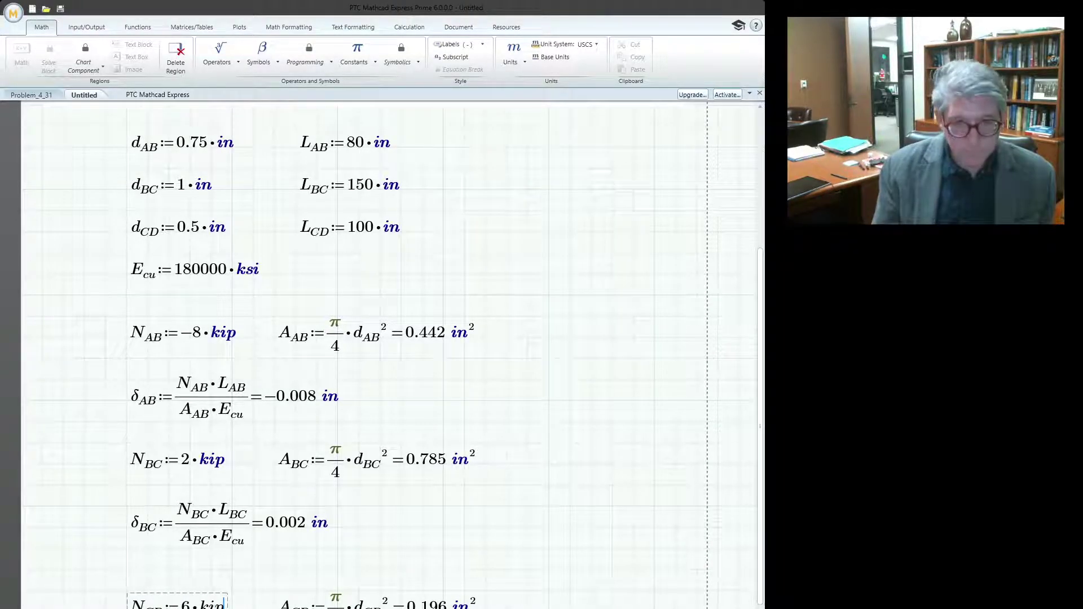
pyautogui.click(462, 506)
pyautogui.scroll(-1, 458, 522)
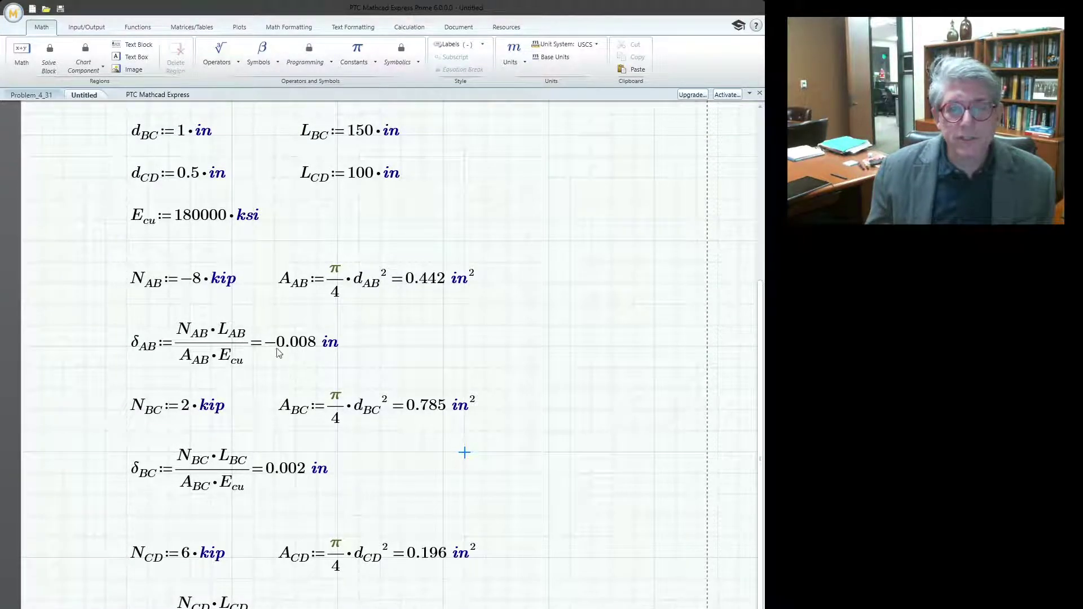
# Review the forces, areas and displacement equations of segments AB, BC and CD
pyautogui.scroll(-1, 138, 350)
pyautogui.scroll(-2, 147, 374)
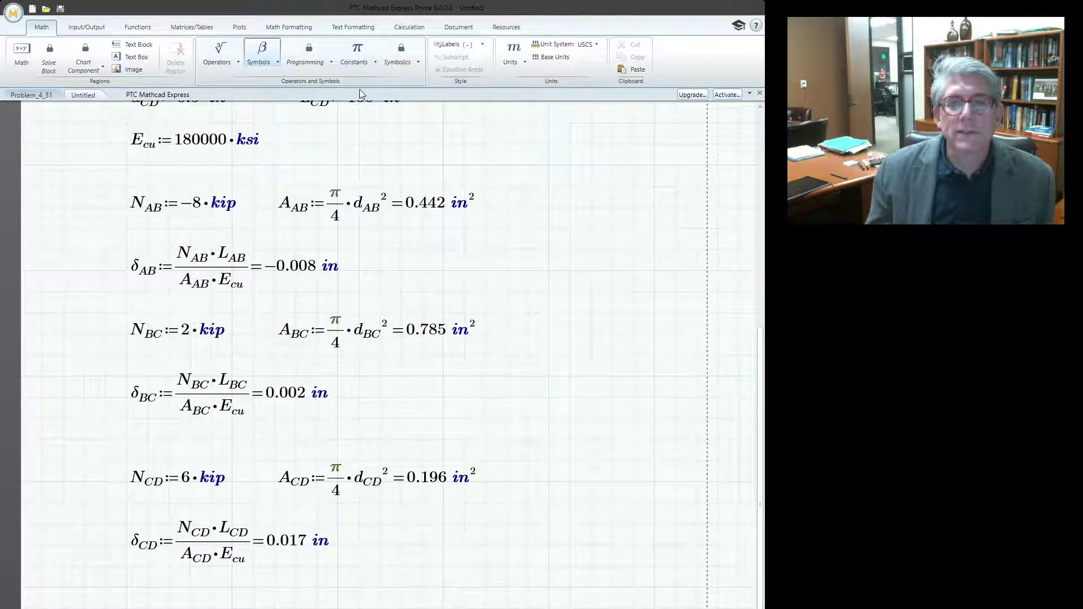
pyautogui.click(342, 226)
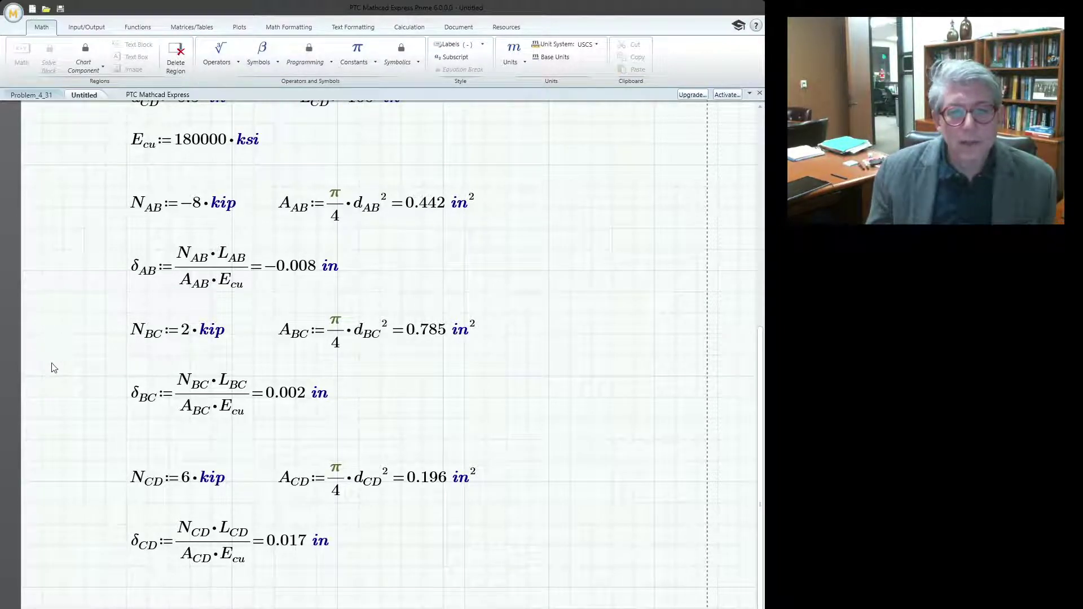
pyautogui.click(136, 273)
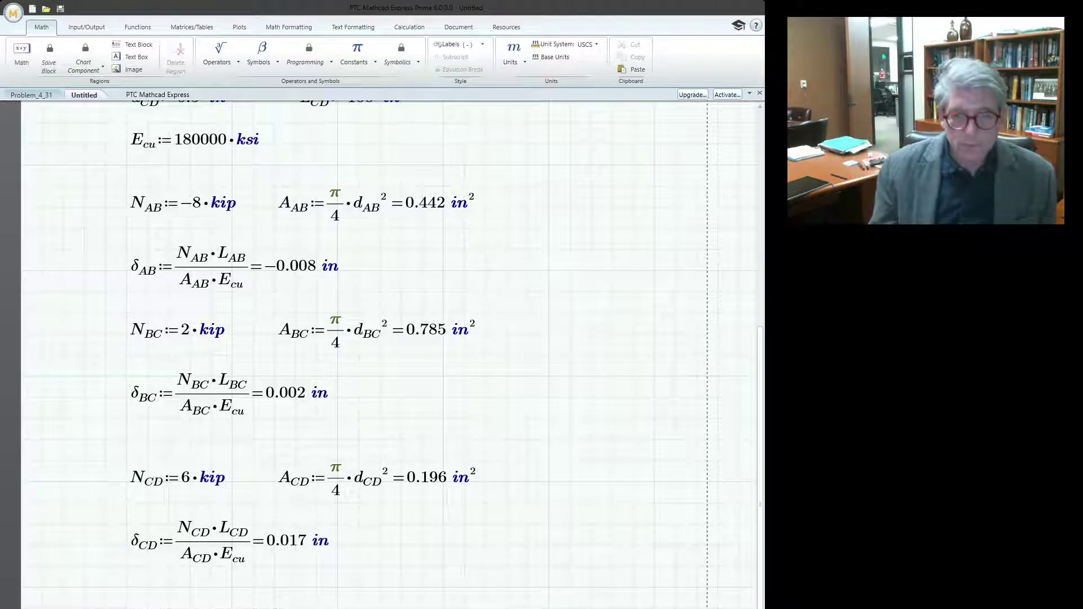
pyautogui.press('Escape')
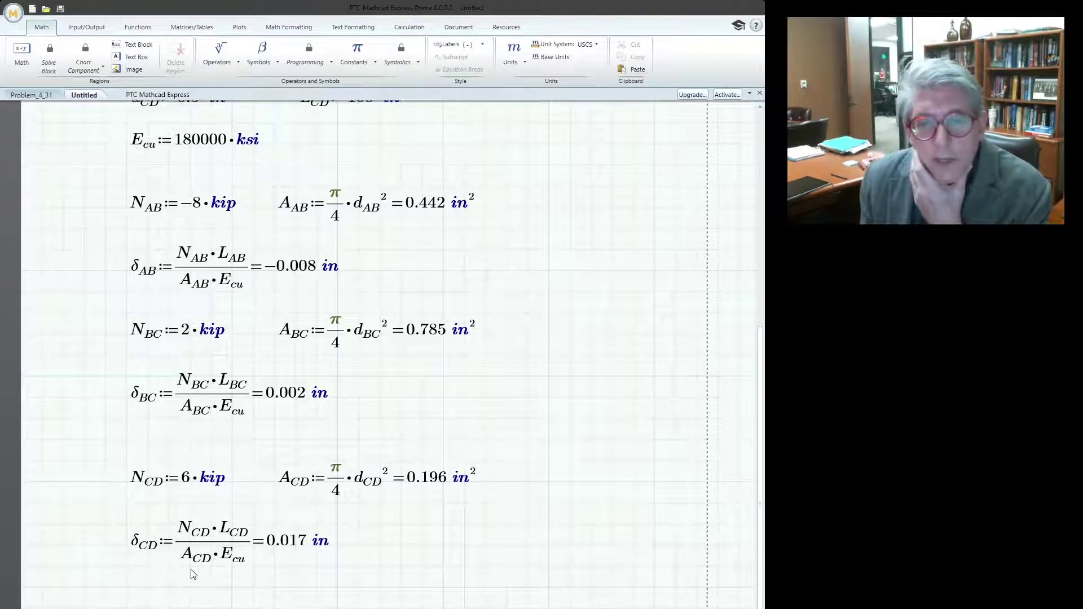
pyautogui.scroll(3, 395, 428)
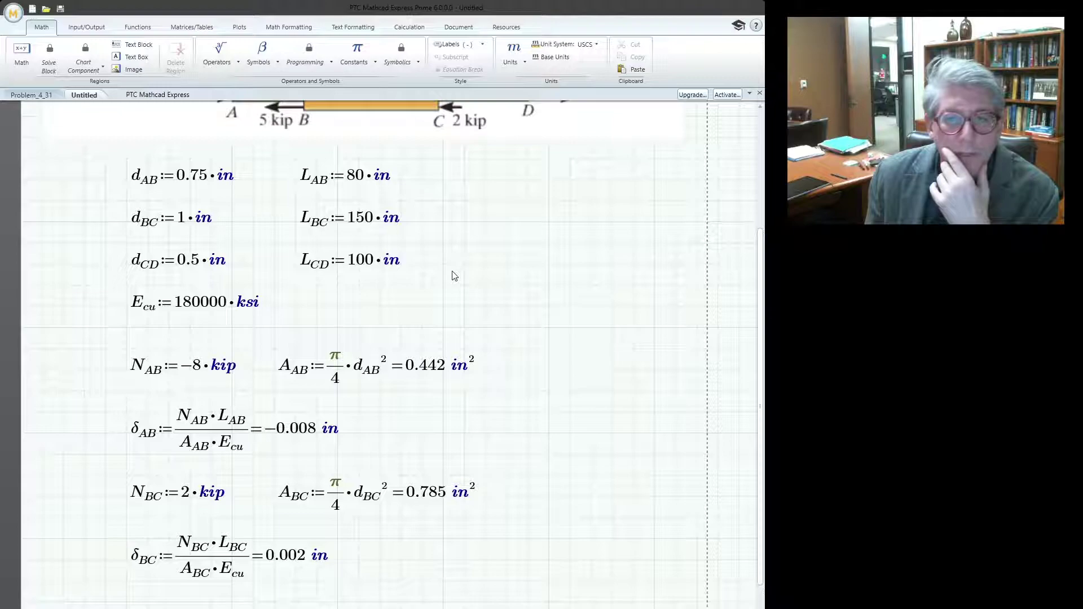
pyautogui.scroll(-5, 455, 275)
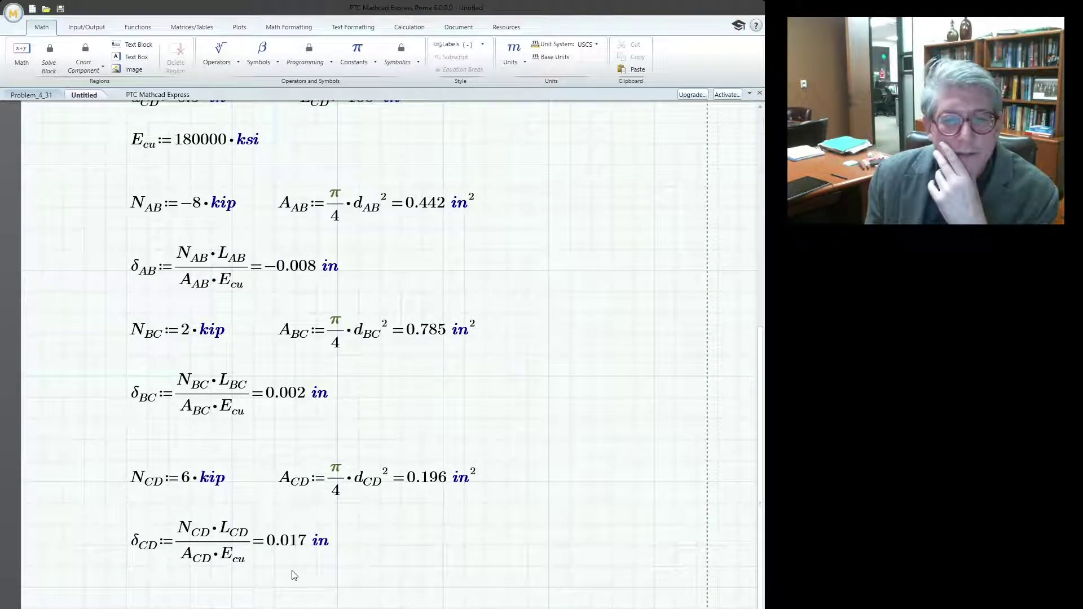
# Move the δ_CD equation slightly lower to widen the gap beneath the N_CD and A_CD definitions
pyautogui.click(224, 534)
pyautogui.click(223, 524)
pyautogui.moveTo(222, 527); pyautogui.dragTo(222, 538)
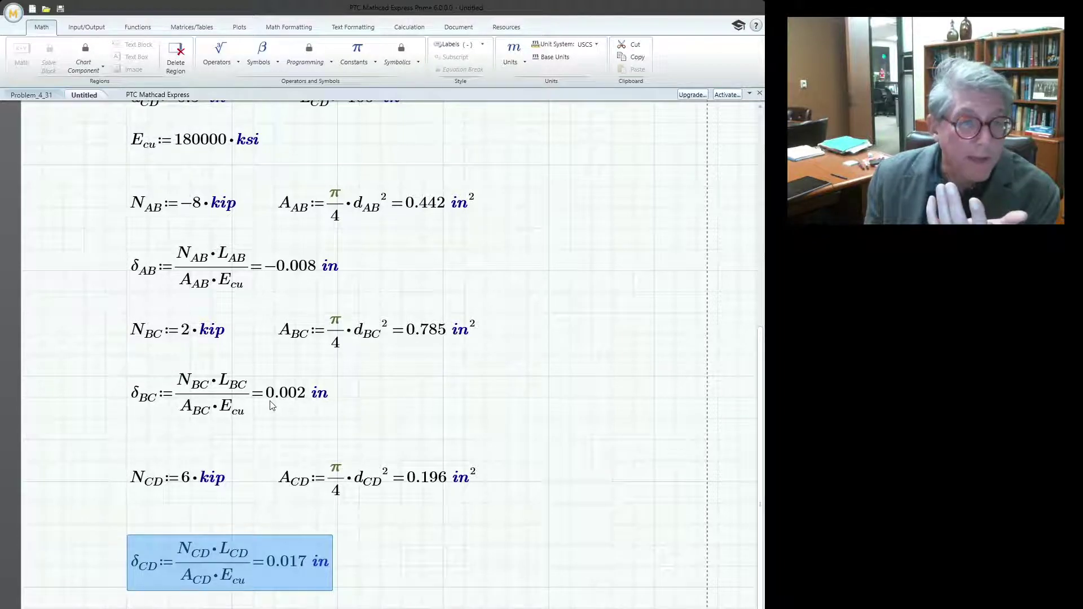
# Try an E_cu value of 300000 ksi and check the recalculated displacements of all three segments
pyautogui.scroll(6, 271, 405)
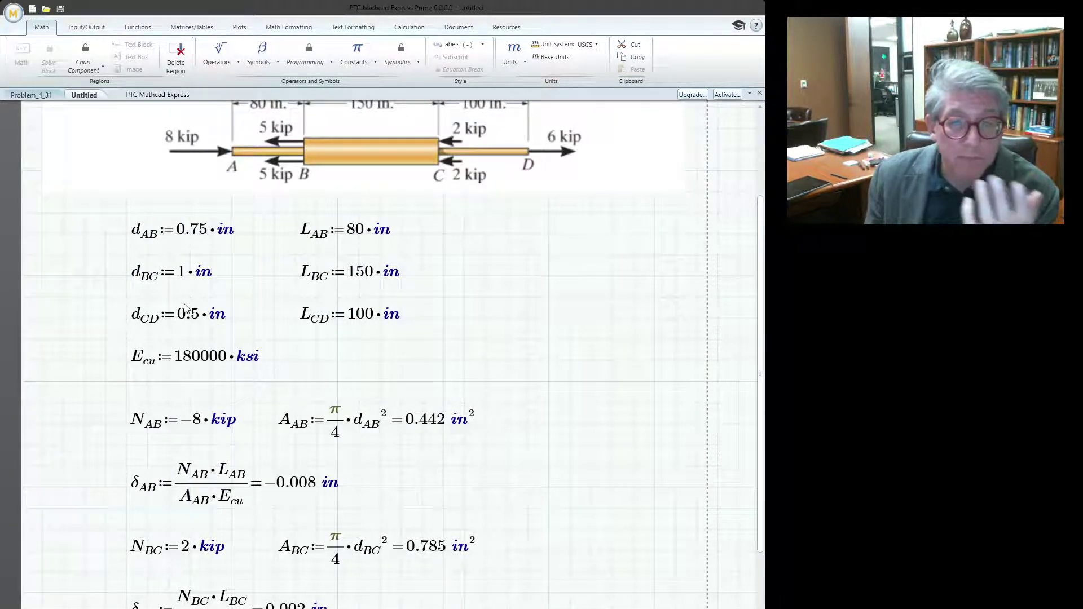
pyautogui.click(201, 362)
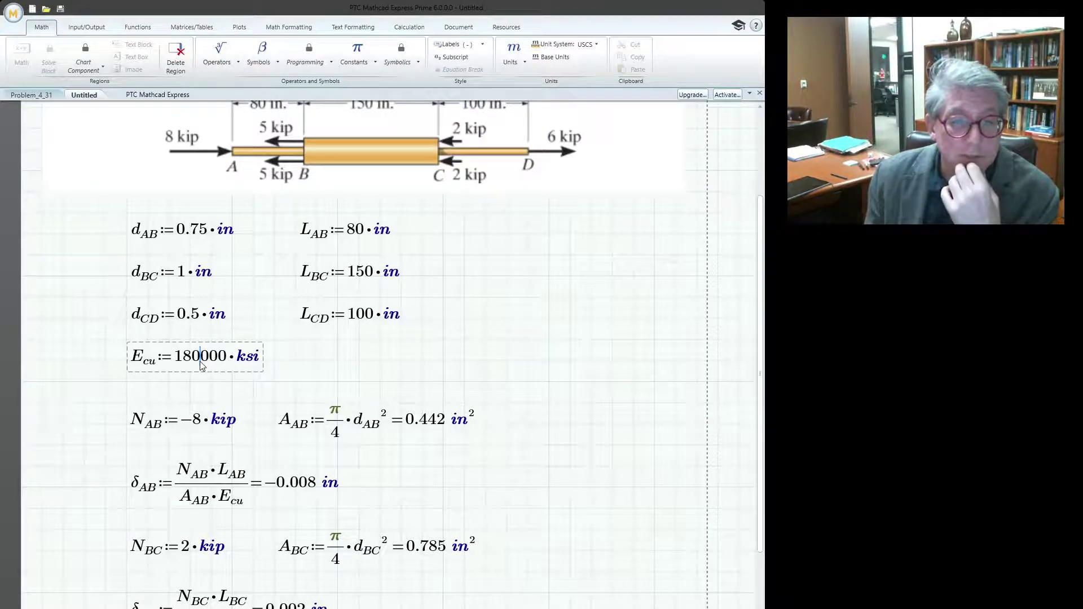
pyautogui.press('Left')
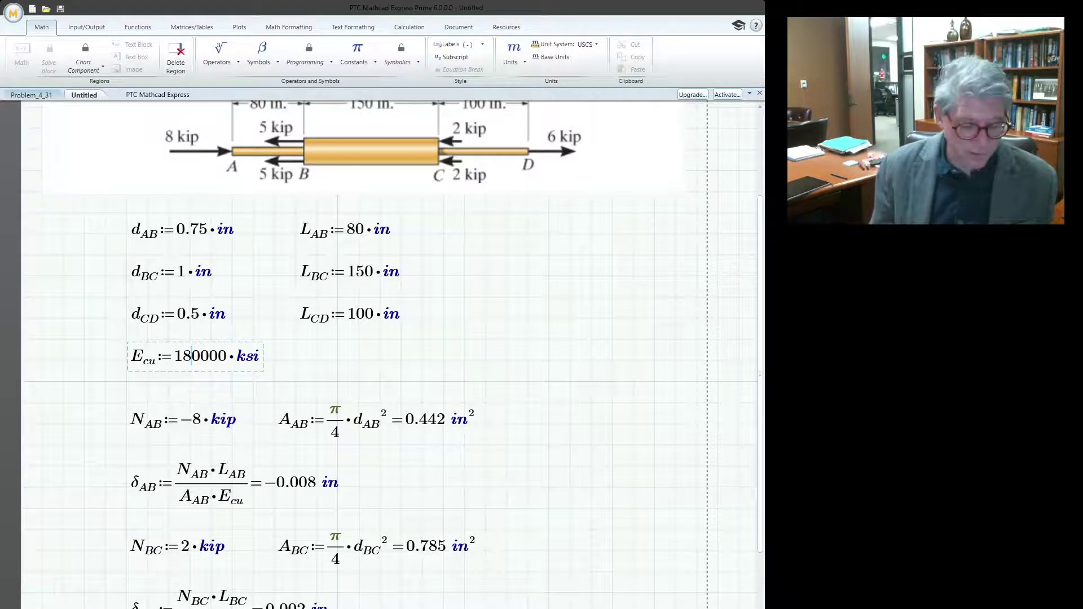
pyautogui.press('BackSpace')
pyautogui.press('BackSpace')
pyautogui.write('30')
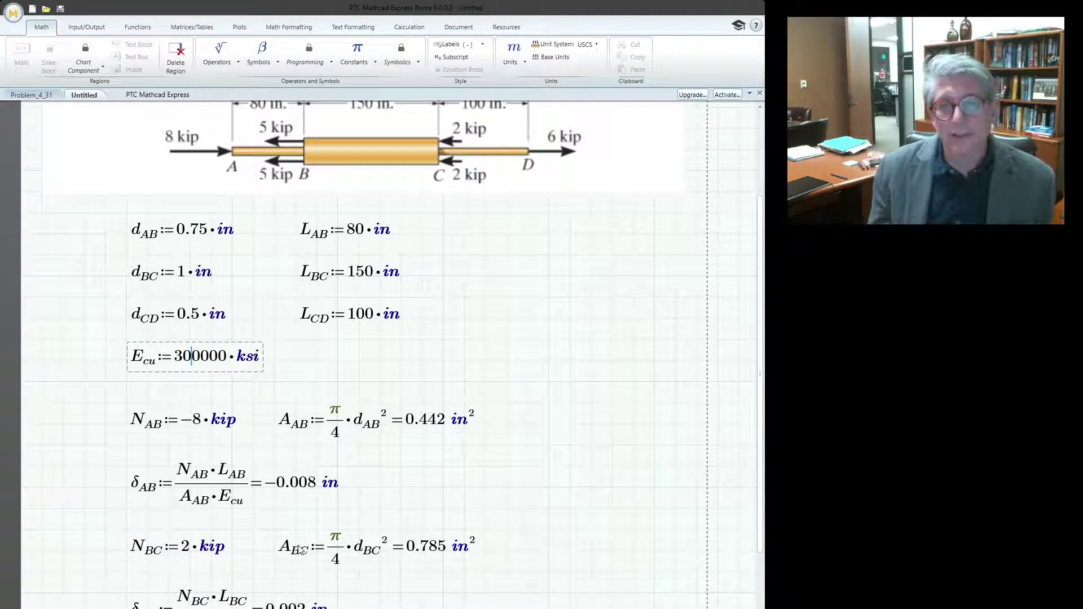
pyautogui.click(444, 361)
pyautogui.scroll(-3, 437, 421)
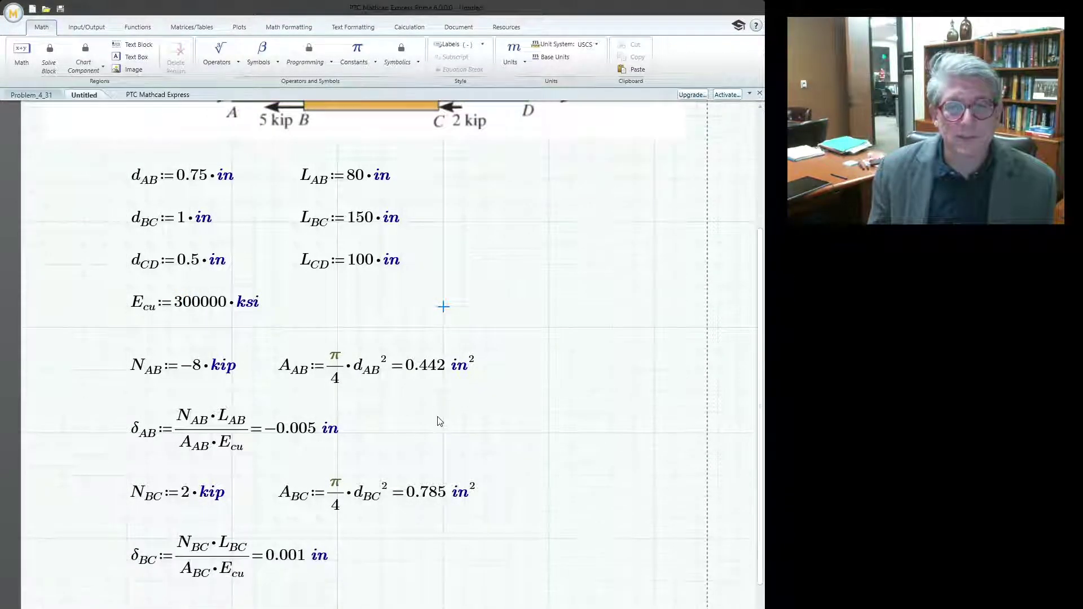
pyautogui.scroll(-1, 435, 428)
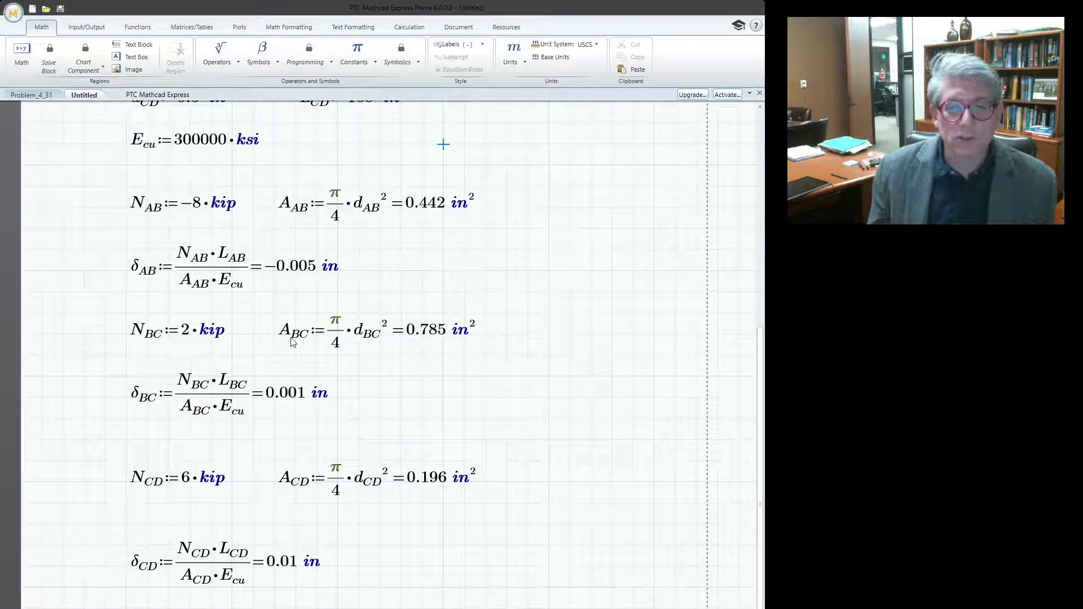
pyautogui.scroll(5, 299, 539)
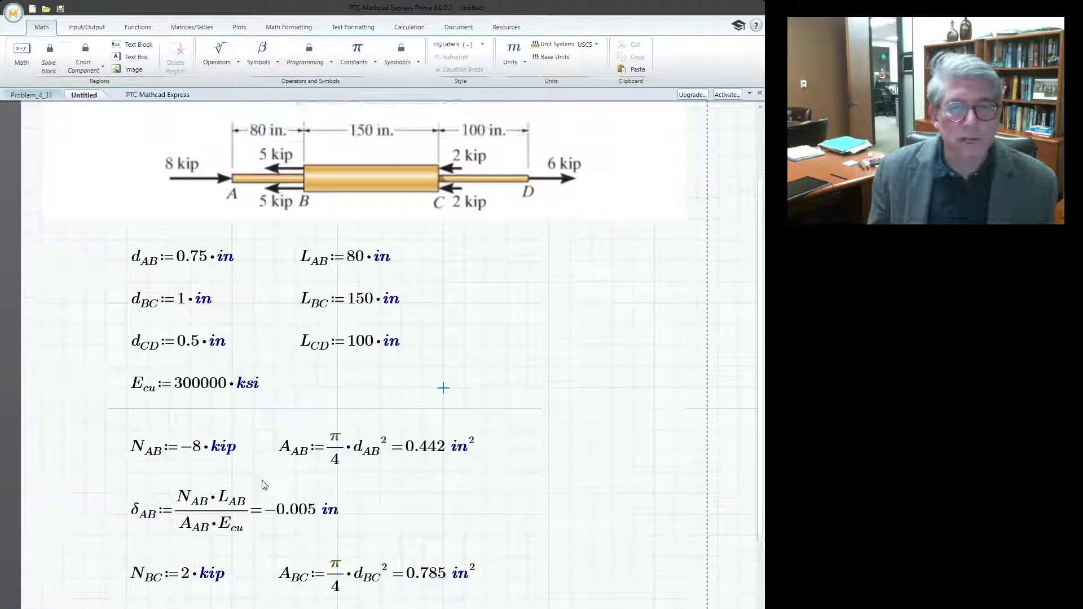
# Restore the modulus definition to E_cu := 180000 ksi
pyautogui.click(189, 389)
pyautogui.press('BackSpace')
pyautogui.press('BackSpace')
pyautogui.write('19')
pyautogui.press('BackSpace')
pyautogui.write('8')
pyautogui.click(126, 430)
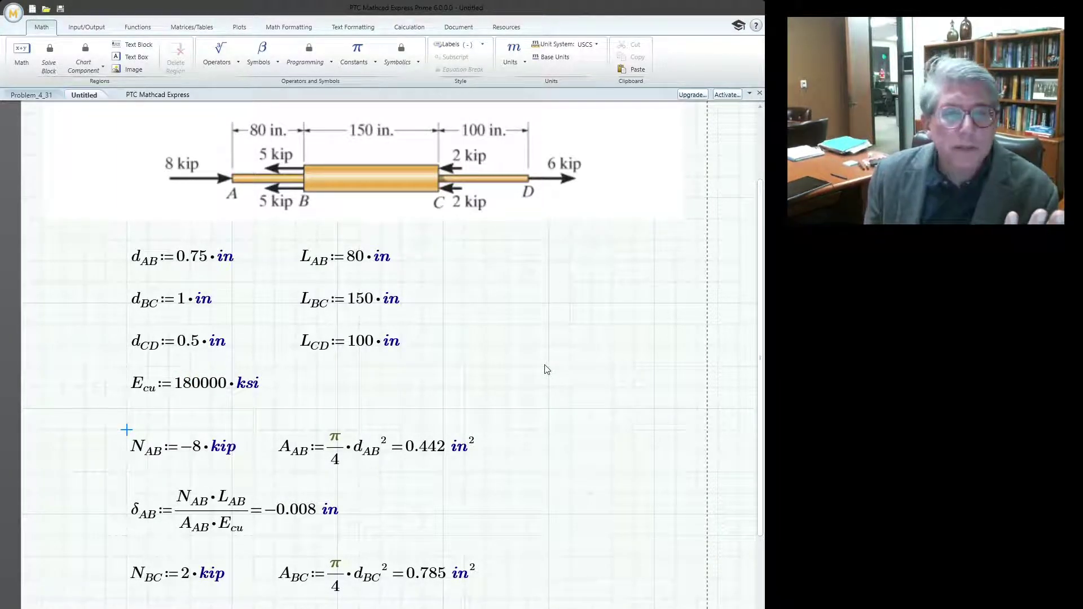
pyautogui.scroll(-1, 547, 363)
pyautogui.scroll(-1, 547, 361)
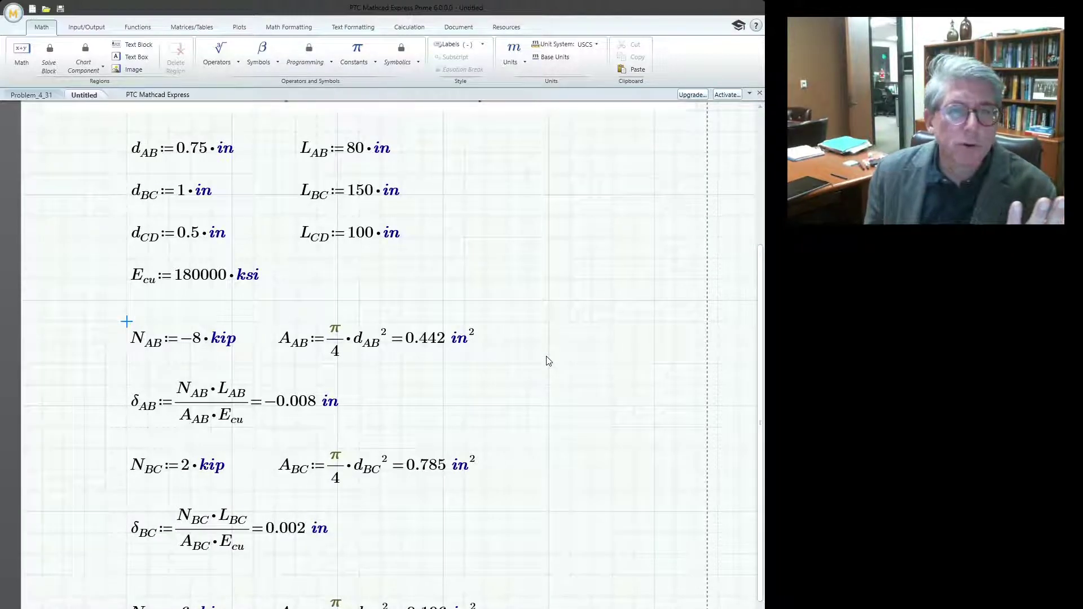
pyautogui.scroll(-2, 547, 360)
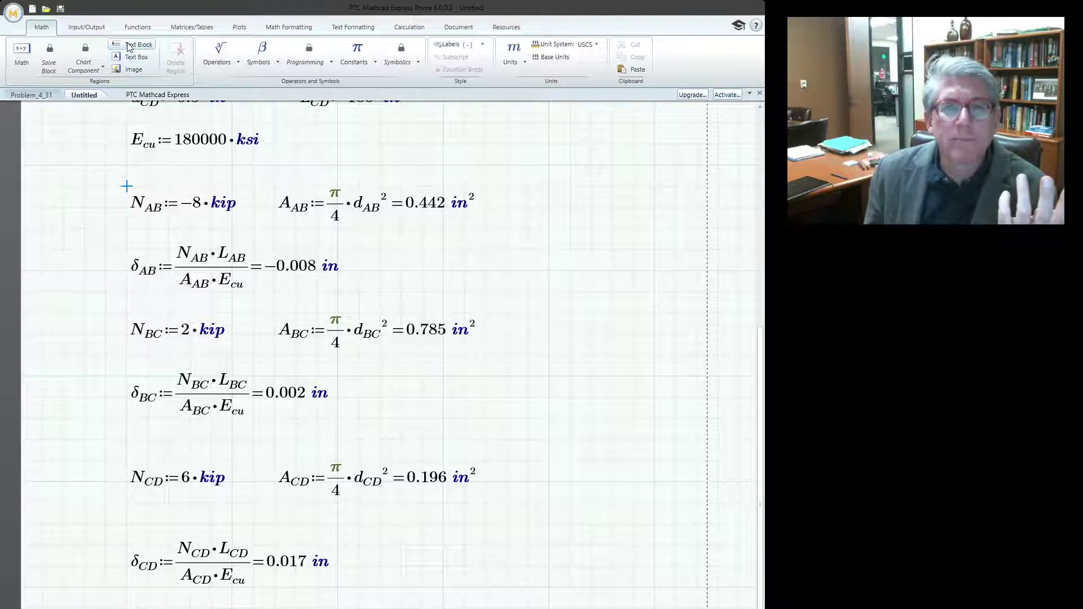
pyautogui.click(87, 27)
pyautogui.click(137, 31)
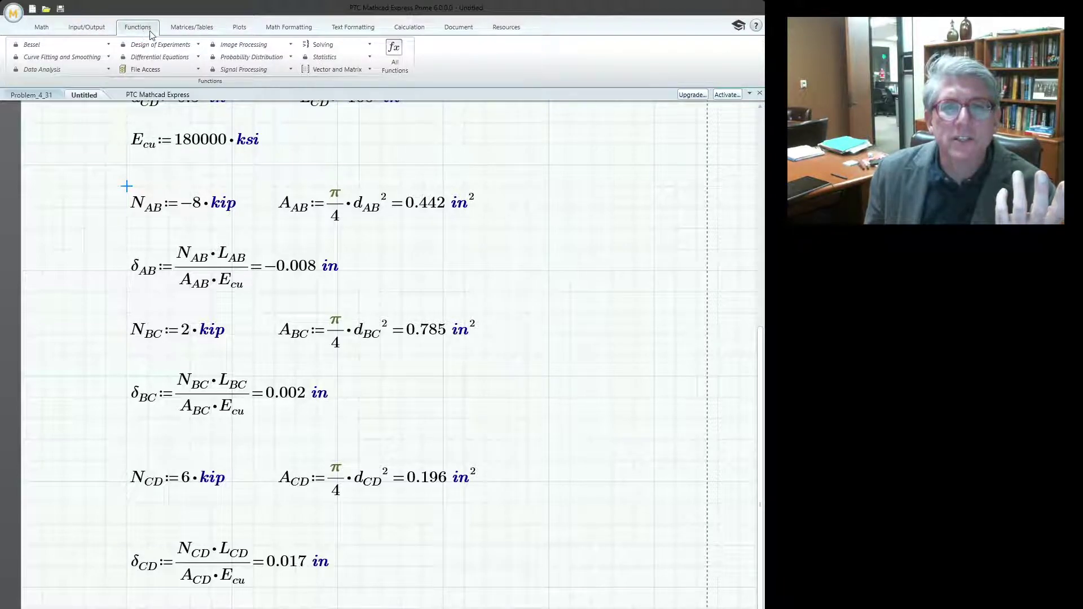
pyautogui.click(203, 32)
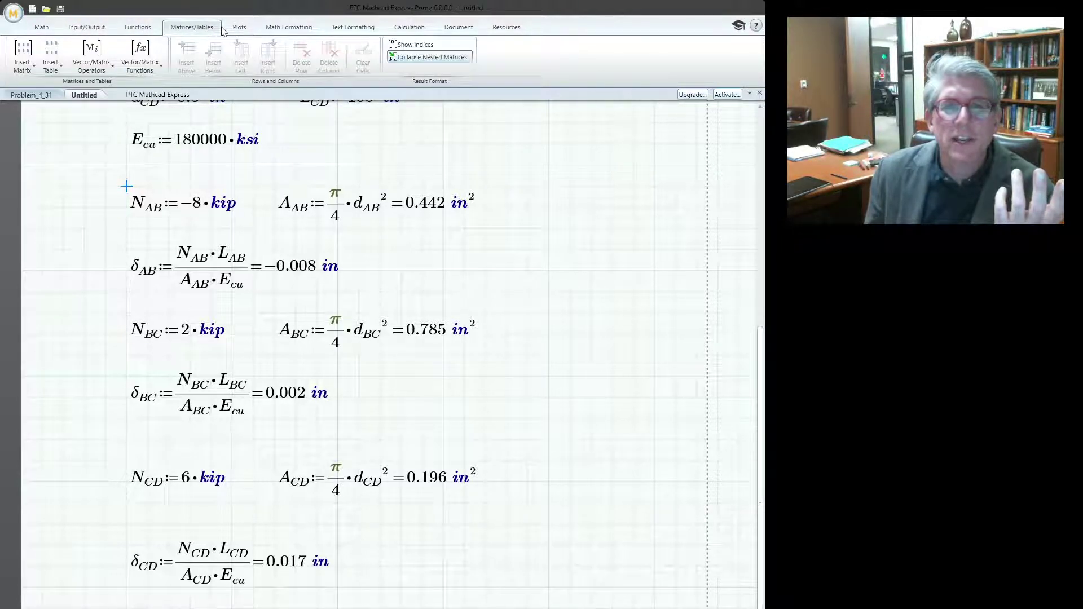
# Try inserting an empty XY plot at the N_AB definition, undo it, and put the insertion point in the blank area beside the δ_BC equation
pyautogui.click(242, 32)
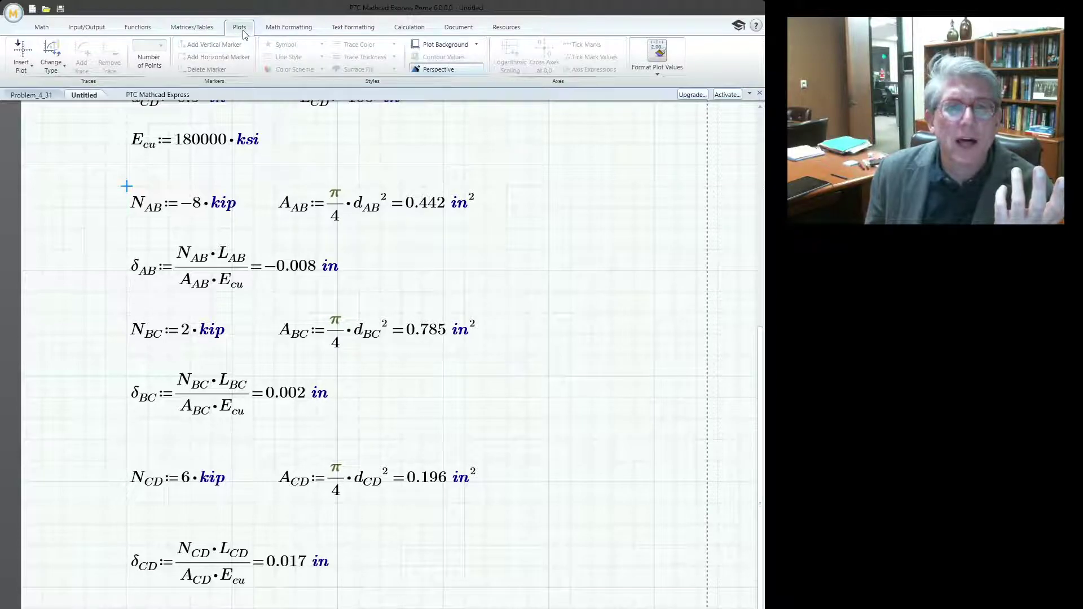
pyautogui.click(23, 57)
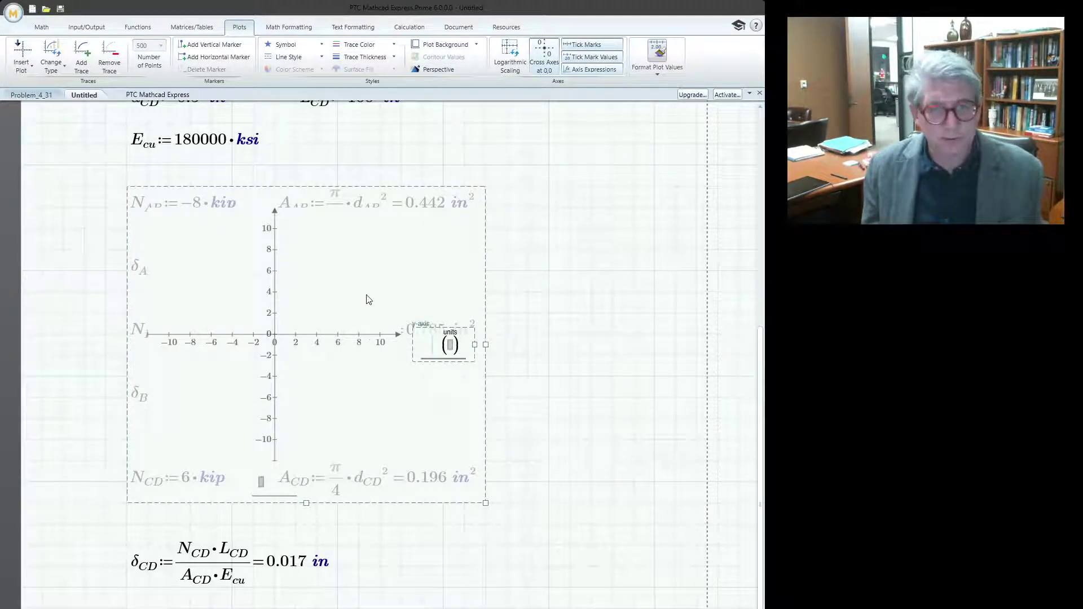
pyautogui.hotkey('ctrl', 'z')
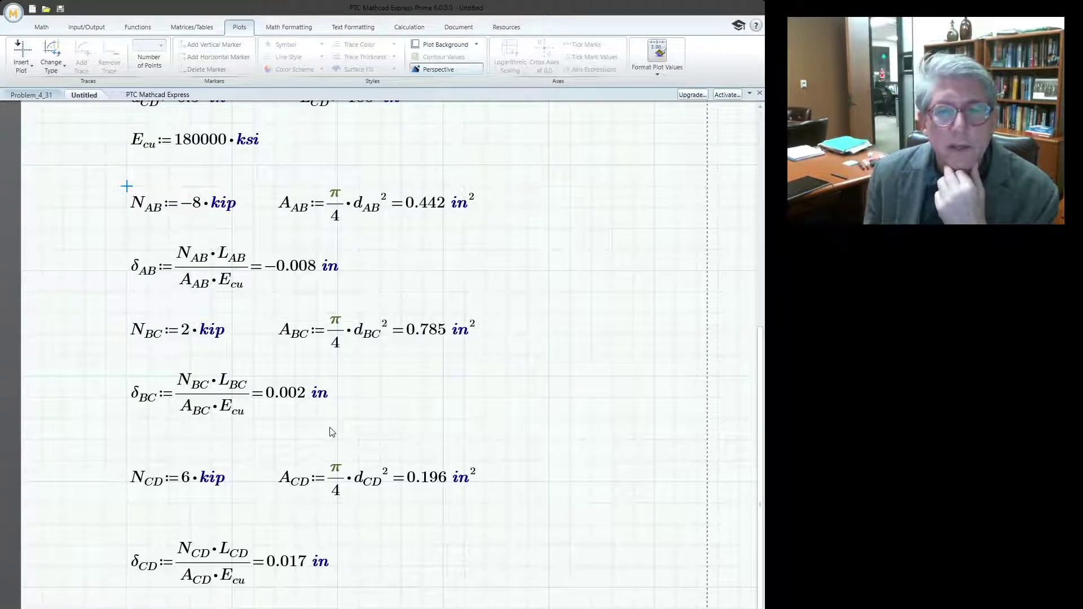
pyautogui.click(379, 397)
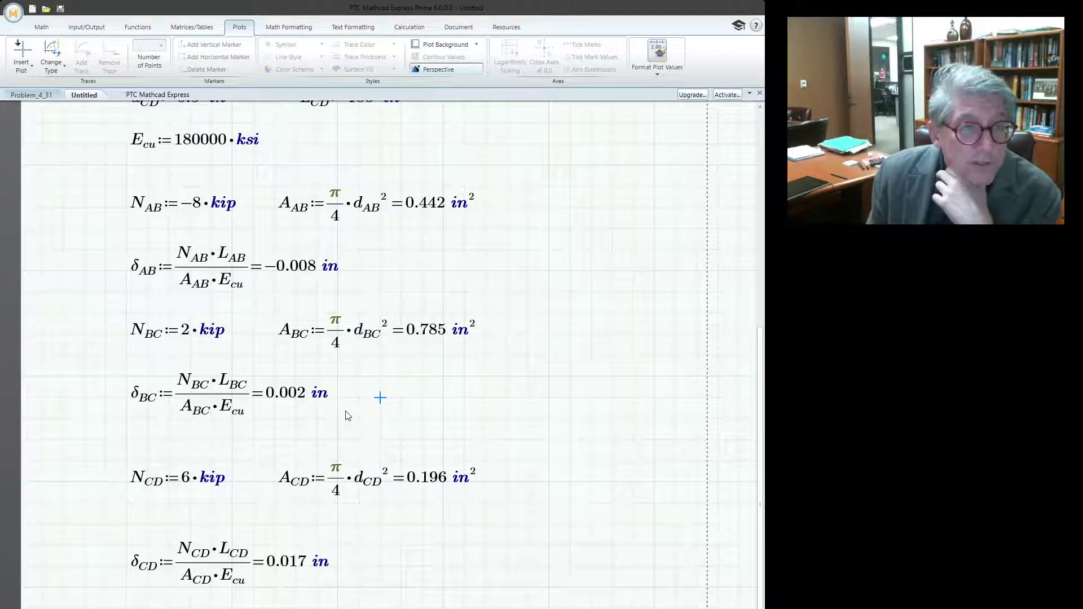